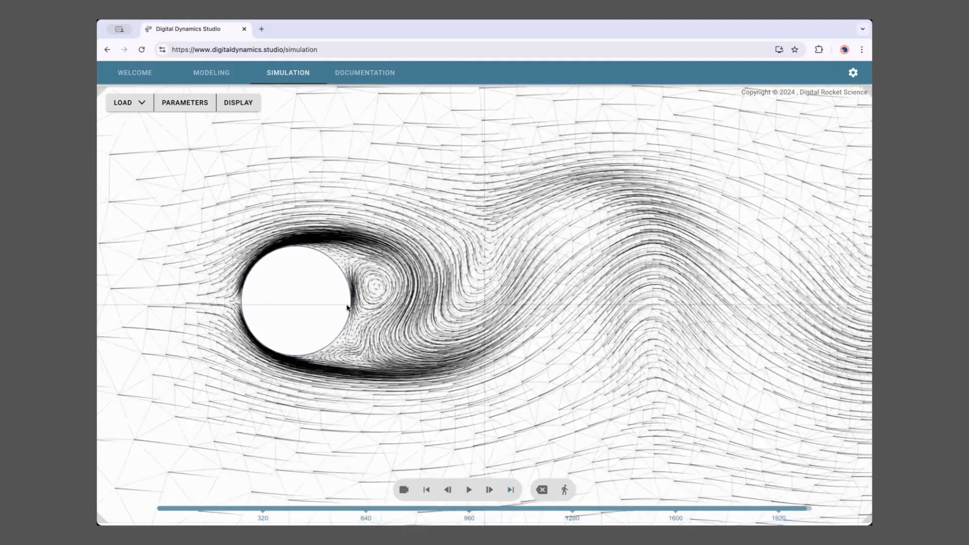
# - Examine the velocity field around the cylinder and along the oscillating wake behind it
pyautogui.scroll(-2, 291, 308)
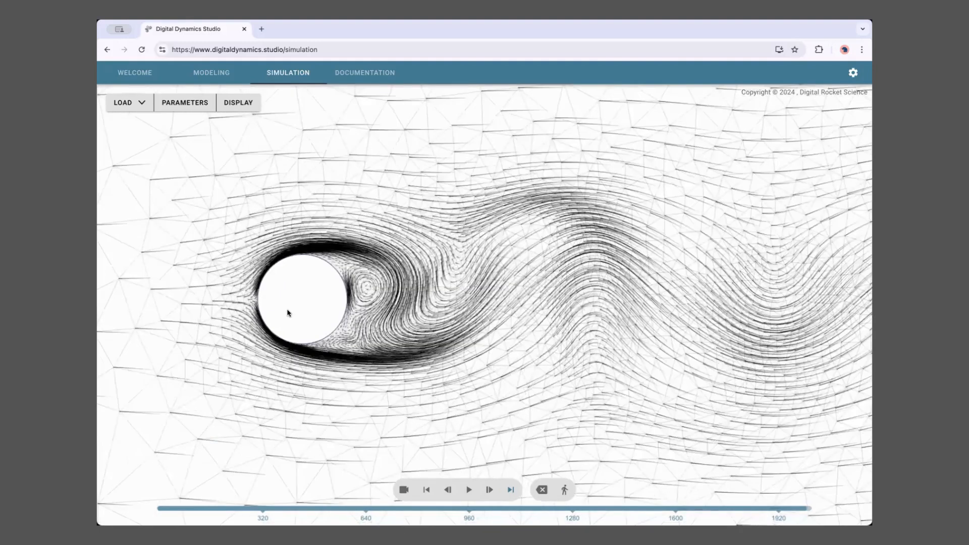
pyautogui.moveTo(287, 301); pyautogui.dragTo(250, 304)
pyautogui.scroll(1, 289, 309)
pyautogui.scroll(1, 288, 313)
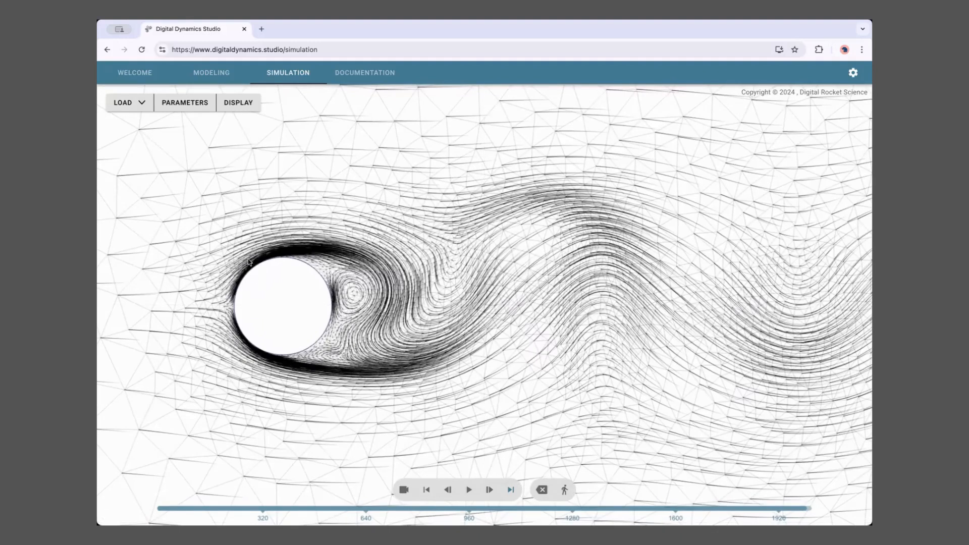
pyautogui.moveTo(305, 284); pyautogui.dragTo(270, 286)
pyautogui.scroll(-1, 288, 304)
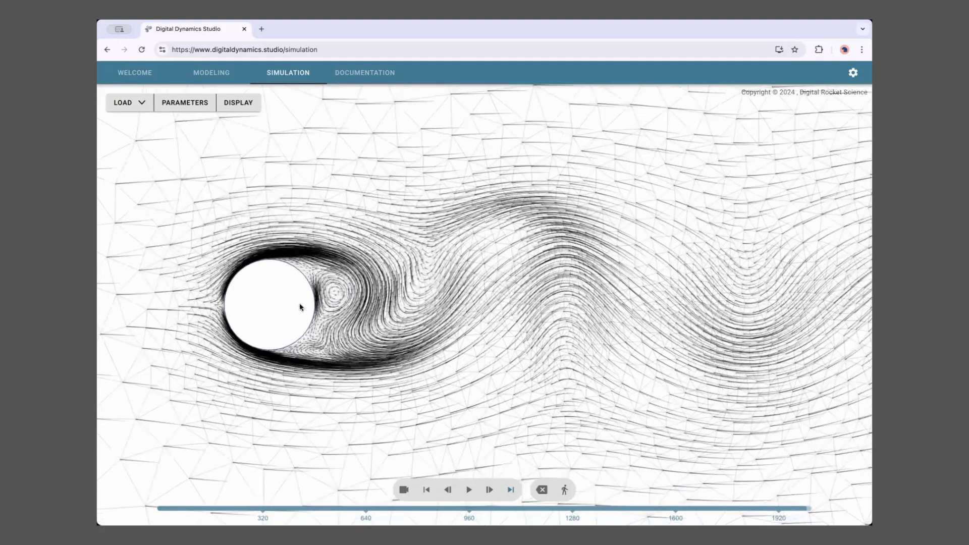
pyautogui.scroll(-4, 236, 304)
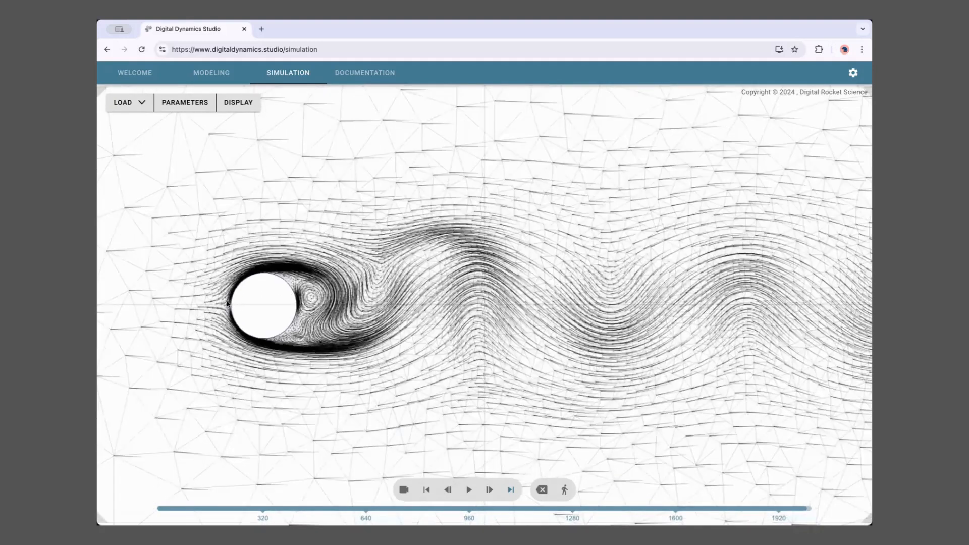
pyautogui.moveTo(235, 305); pyautogui.dragTo(226, 301)
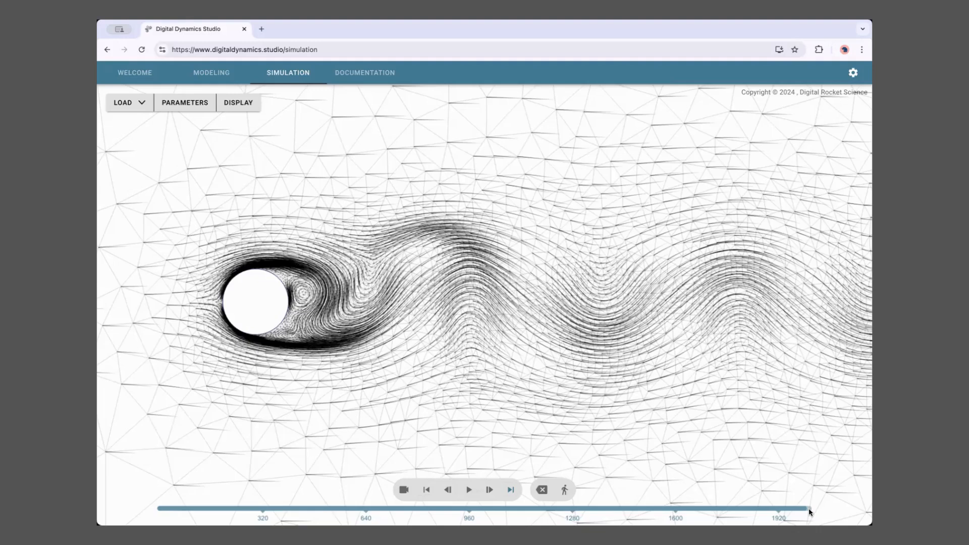
pyautogui.moveTo(546, 320); pyautogui.dragTo(506, 317)
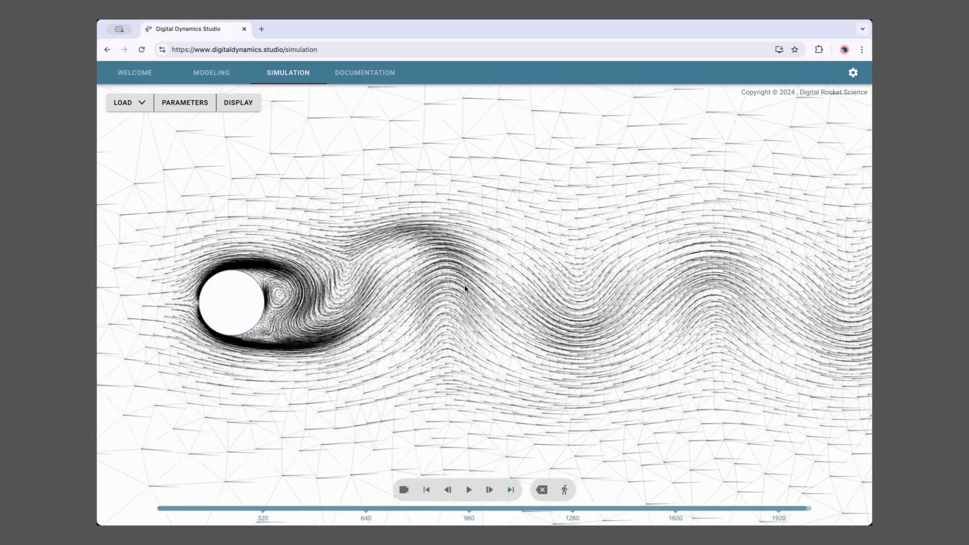
pyautogui.moveTo(465, 286); pyautogui.dragTo(621, 297)
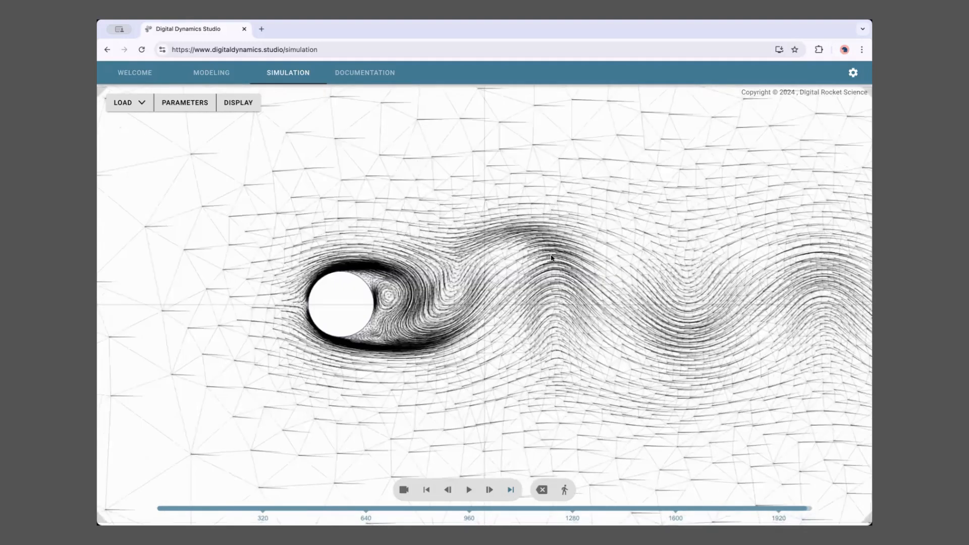
pyautogui.moveTo(367, 248); pyautogui.dragTo(434, 251)
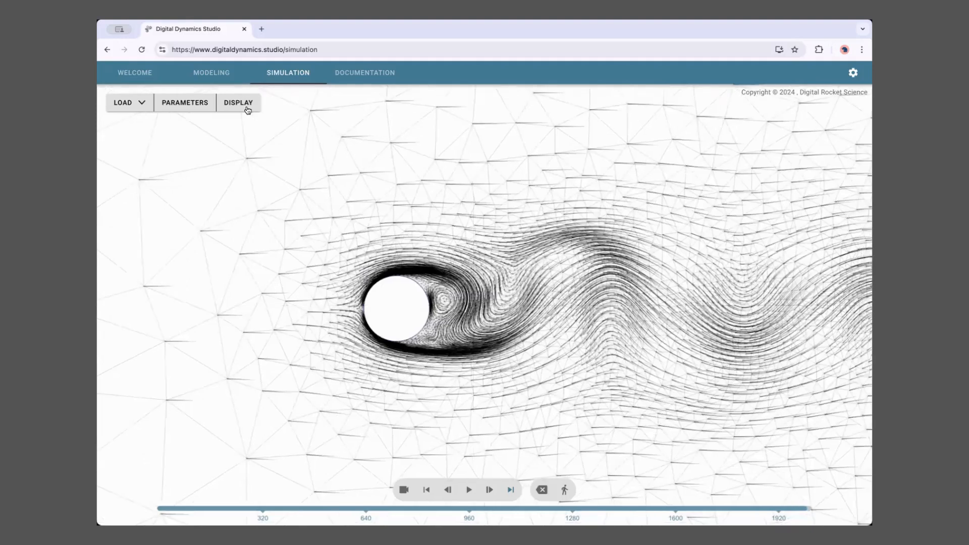
# - Open the display settings and enlarge the flow around the cylinder
pyautogui.click(247, 106)
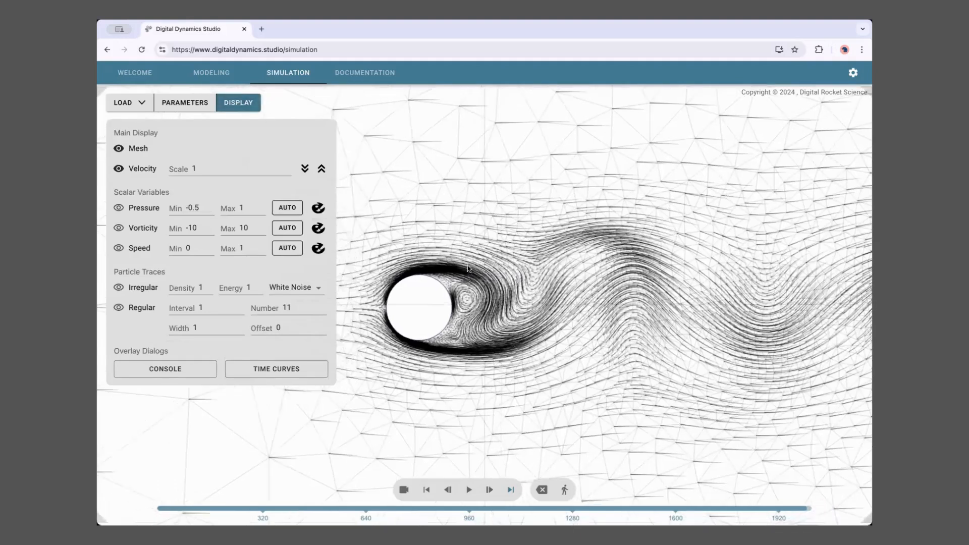
pyautogui.scroll(2, 456, 266)
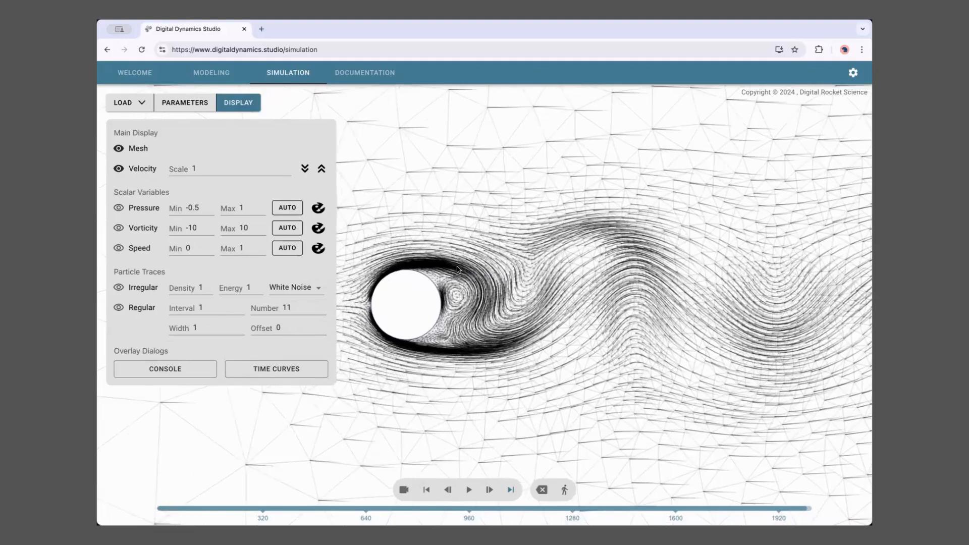
pyautogui.scroll(1, 457, 267)
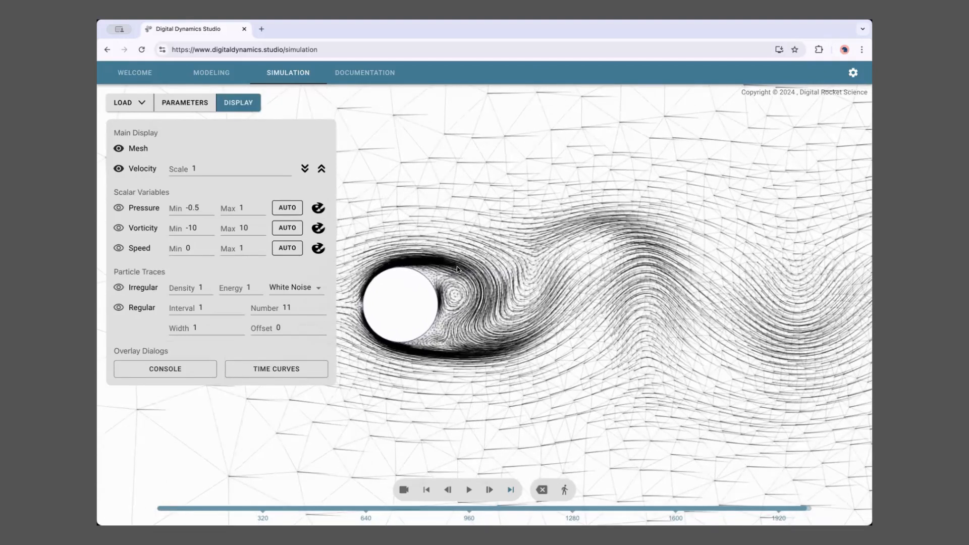
# - Play the simulation, watching the vortices form behind the cylinder, and pause it at about time step 1600
pyautogui.click(469, 489)
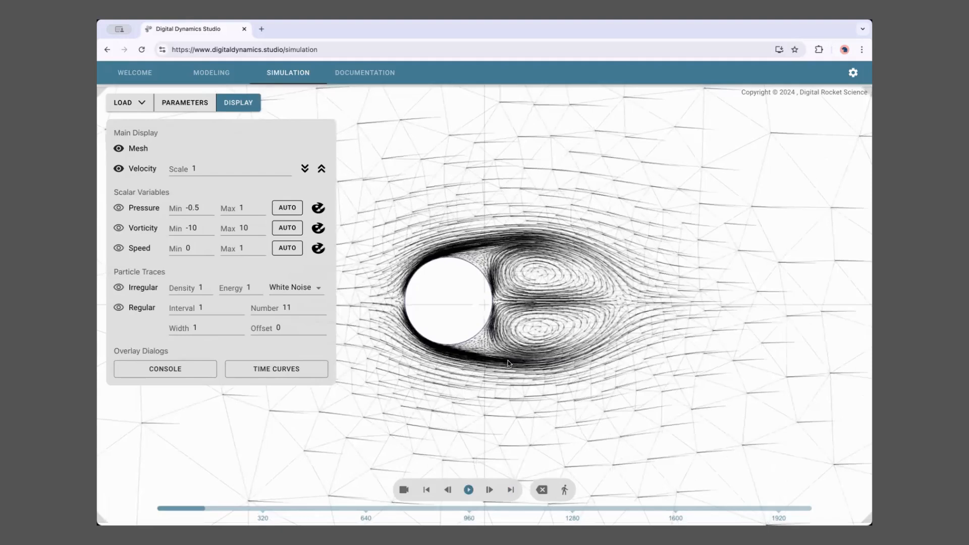
pyautogui.scroll(3, 509, 367)
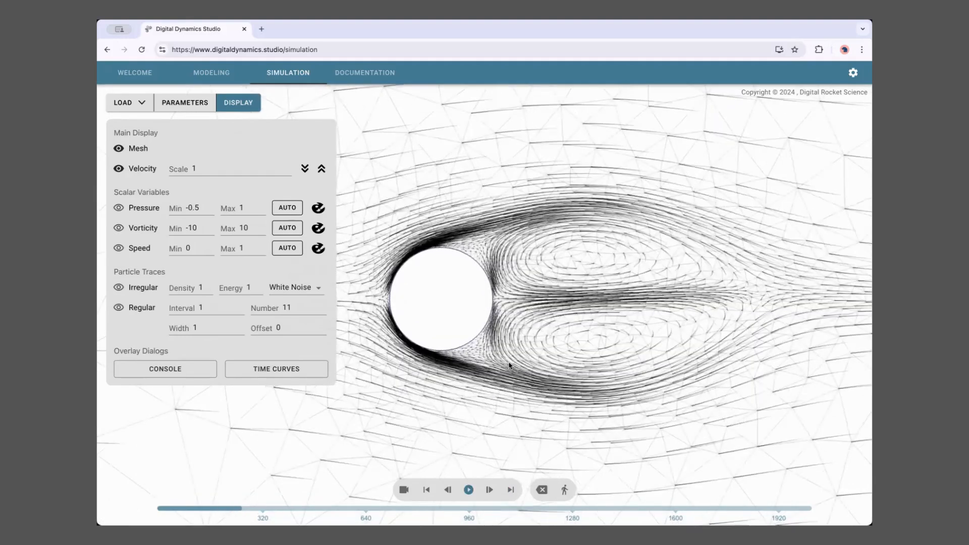
pyautogui.moveTo(509, 365); pyautogui.dragTo(497, 365)
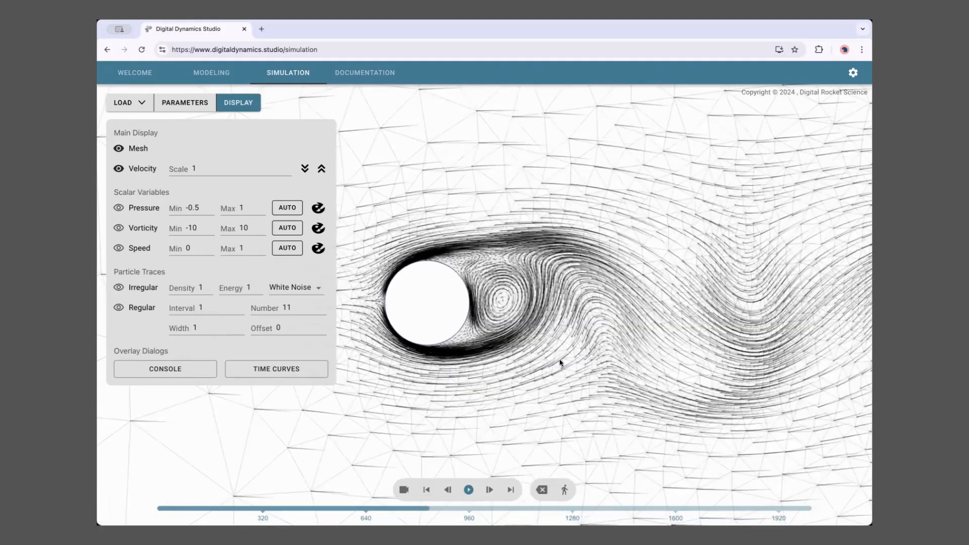
pyautogui.moveTo(559, 360)
pyautogui.mouseDown()
pyautogui.moveTo(550, 358)
pyautogui.moveTo(587, 357)
pyautogui.moveTo(562, 356)
pyautogui.mouseUp()
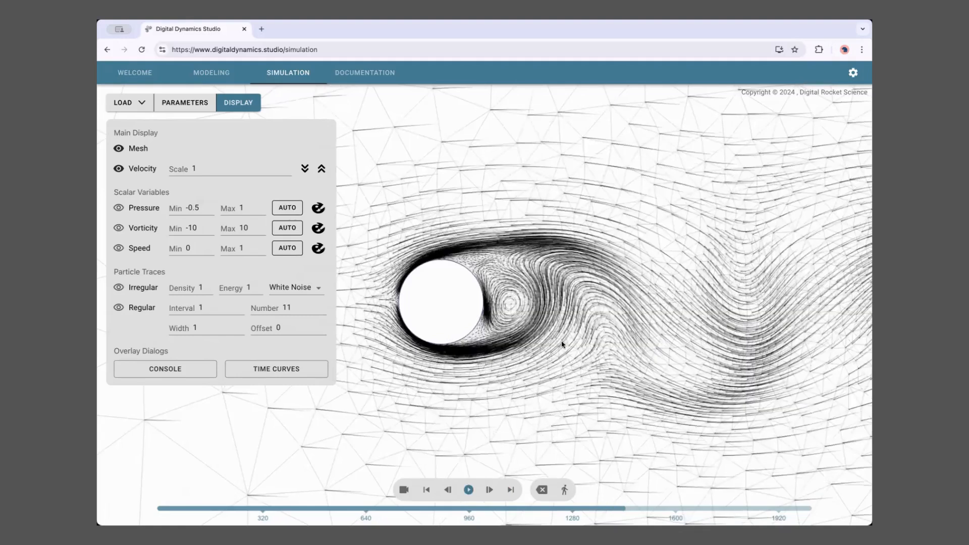
pyautogui.click(468, 489)
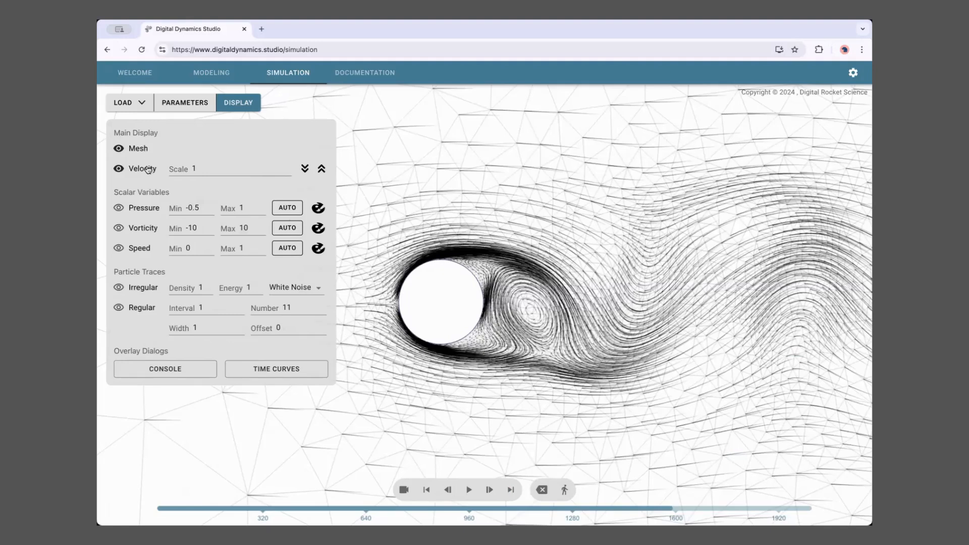
# - Hide the velocity field so that only the mesh is displayed around the cylinder
pyautogui.scroll(3, 428, 291)
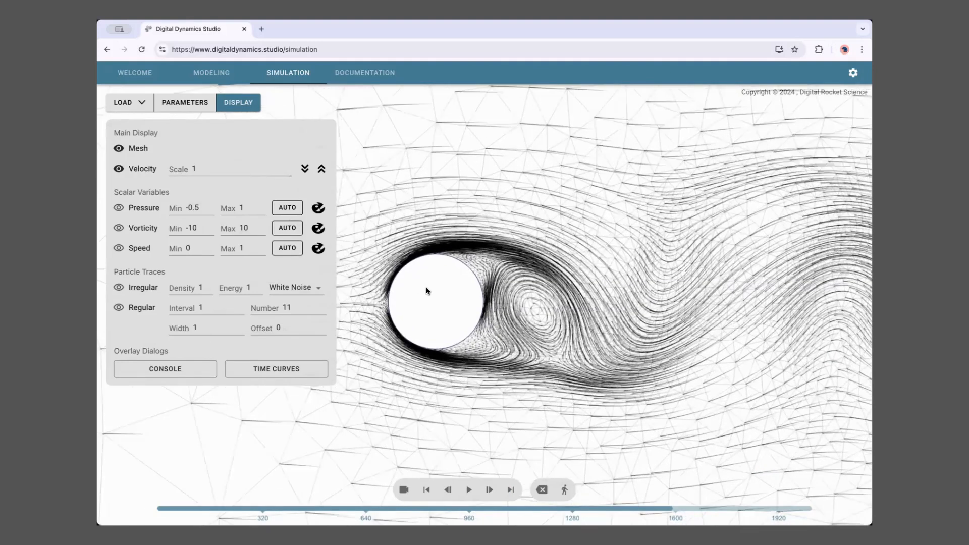
pyautogui.moveTo(474, 301); pyautogui.dragTo(461, 299)
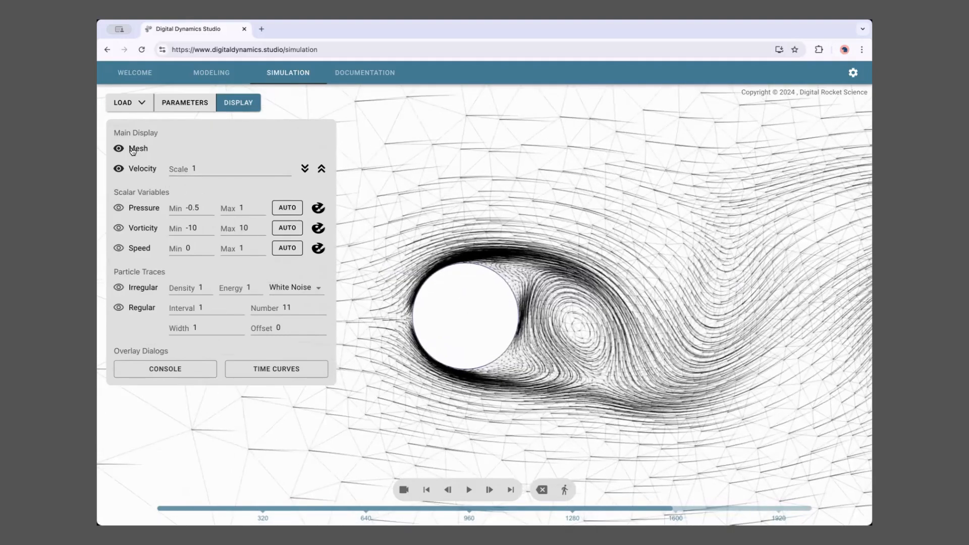
pyautogui.click(133, 150)
pyautogui.click(132, 150)
# - Examine the mesh refinement around the cylinder surface and through the wake, both close up and from farther away
pyautogui.scroll(-1, 454, 336)
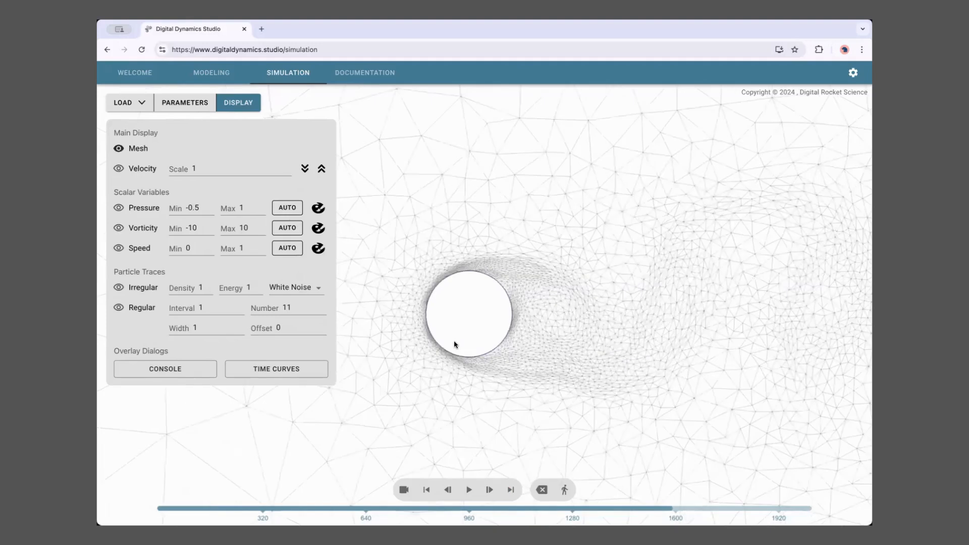
pyautogui.moveTo(621, 340); pyautogui.dragTo(523, 338)
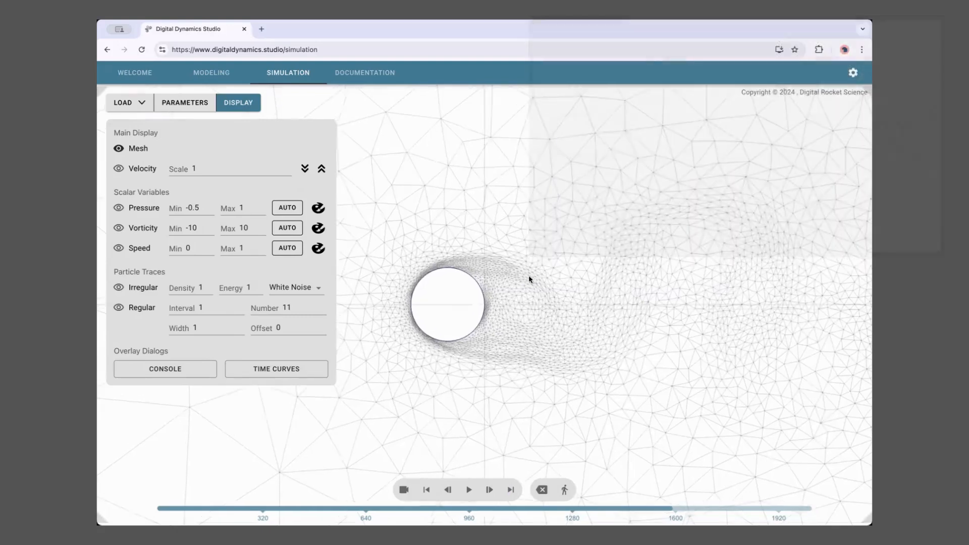
pyautogui.scroll(5, 513, 280)
pyautogui.moveTo(533, 269); pyautogui.dragTo(540, 256)
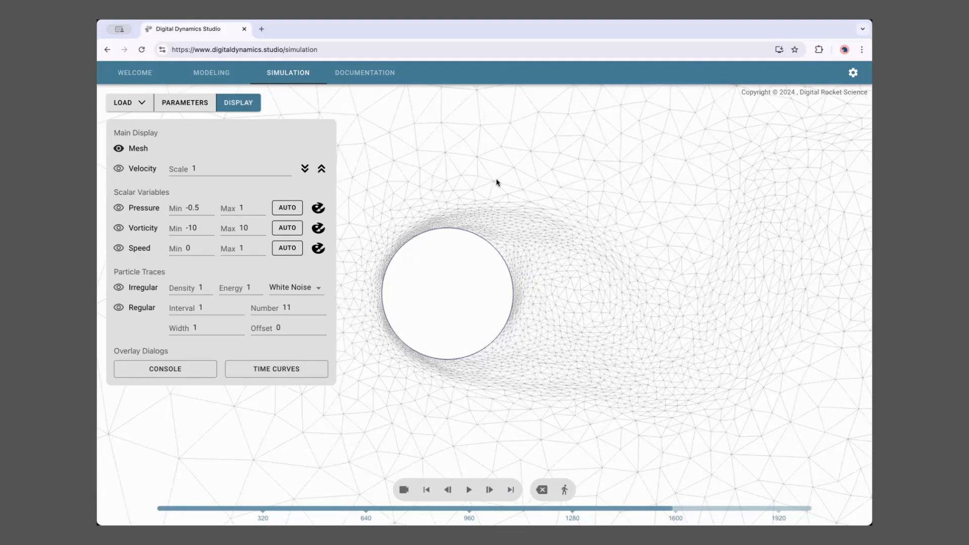
pyautogui.moveTo(558, 268); pyautogui.dragTo(549, 235)
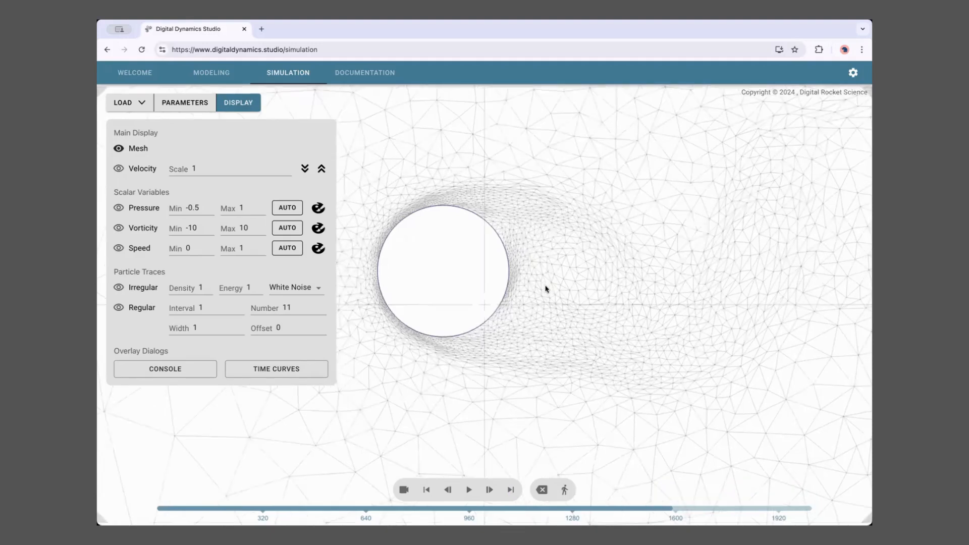
pyautogui.scroll(-3, 545, 289)
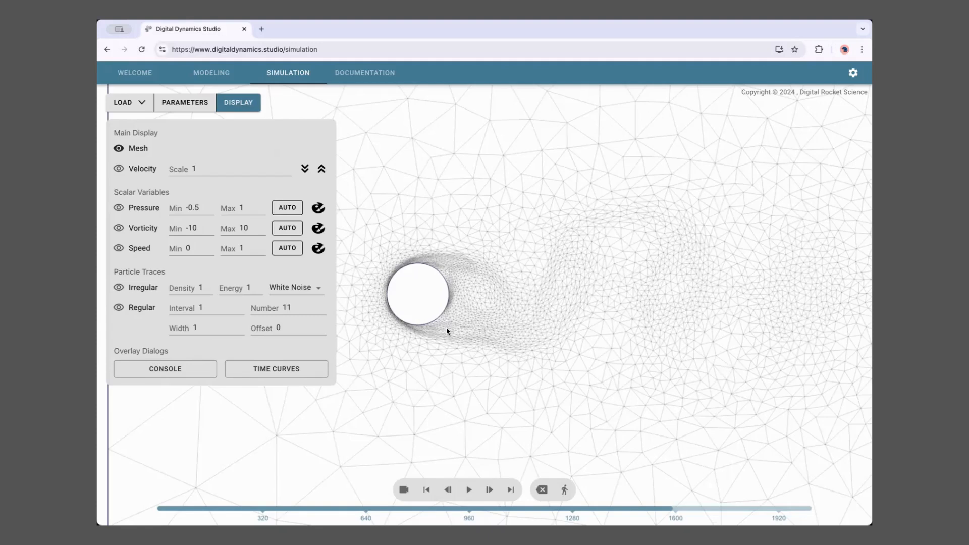
pyautogui.scroll(1, 463, 321)
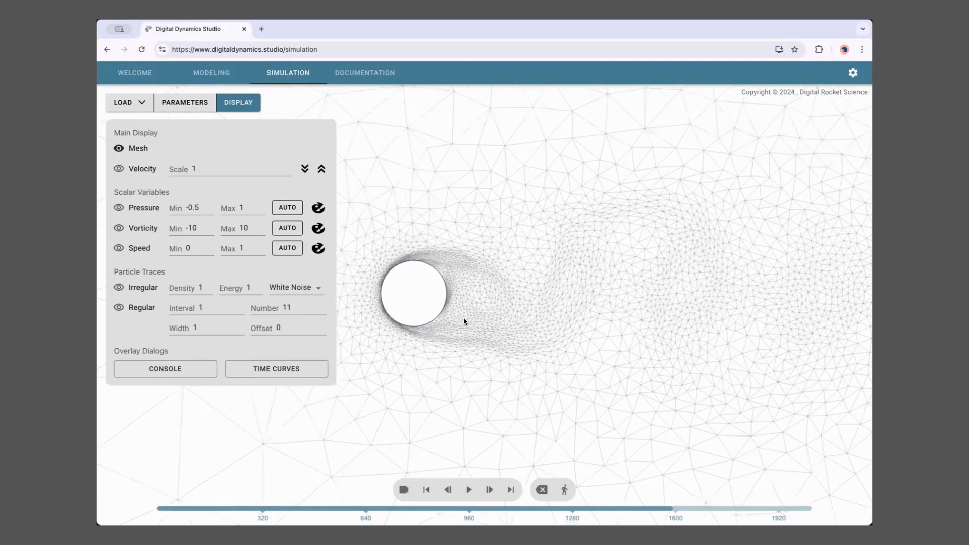
pyautogui.moveTo(463, 321); pyautogui.dragTo(472, 323)
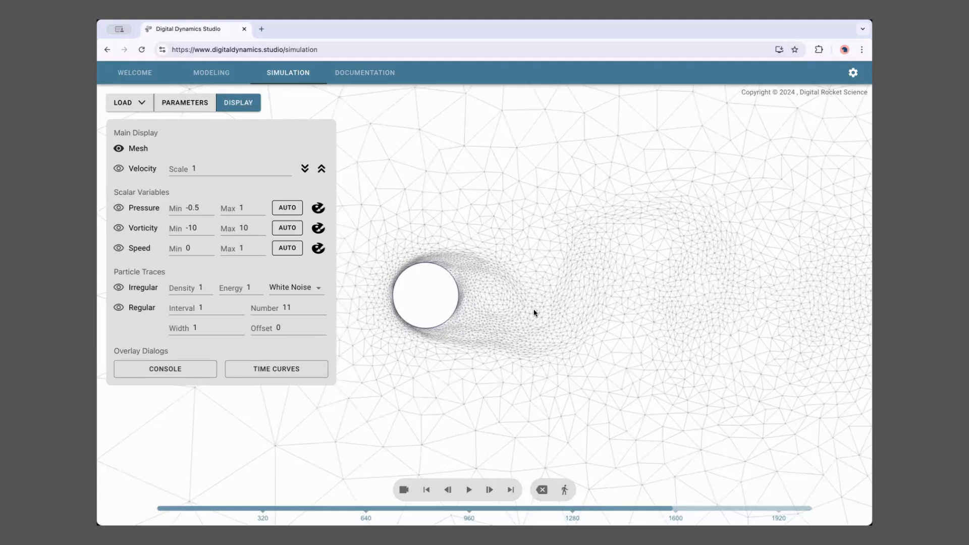
# - Toggle the mesh and velocity displays in turn to compare them, leaving only the velocity field shown
pyautogui.click(118, 148)
pyautogui.click(119, 169)
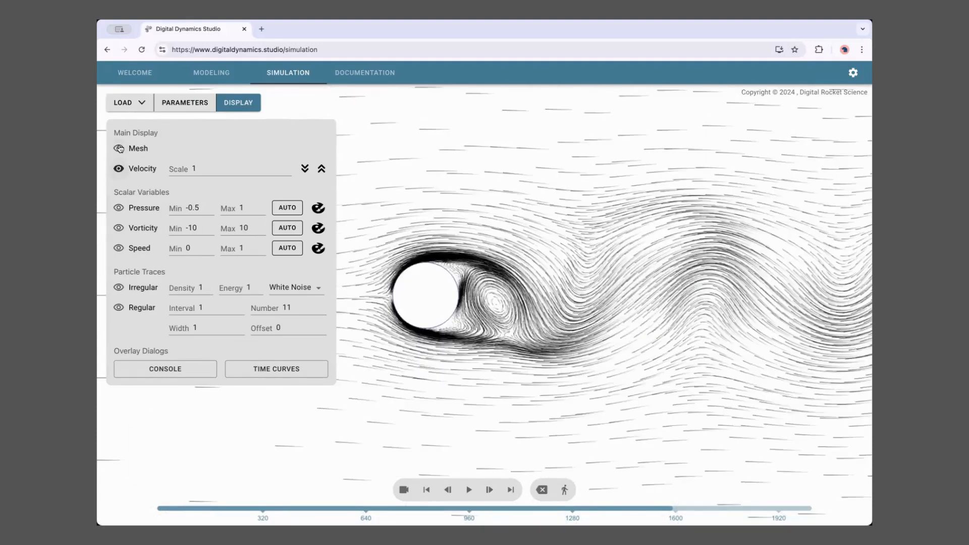
pyautogui.click(118, 170)
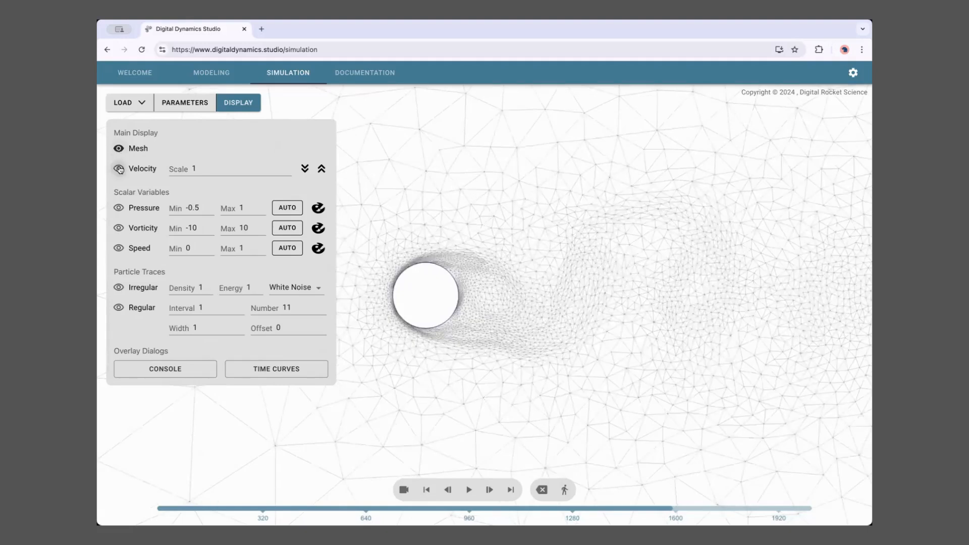
pyautogui.click(119, 170)
pyautogui.click(120, 152)
pyautogui.click(120, 151)
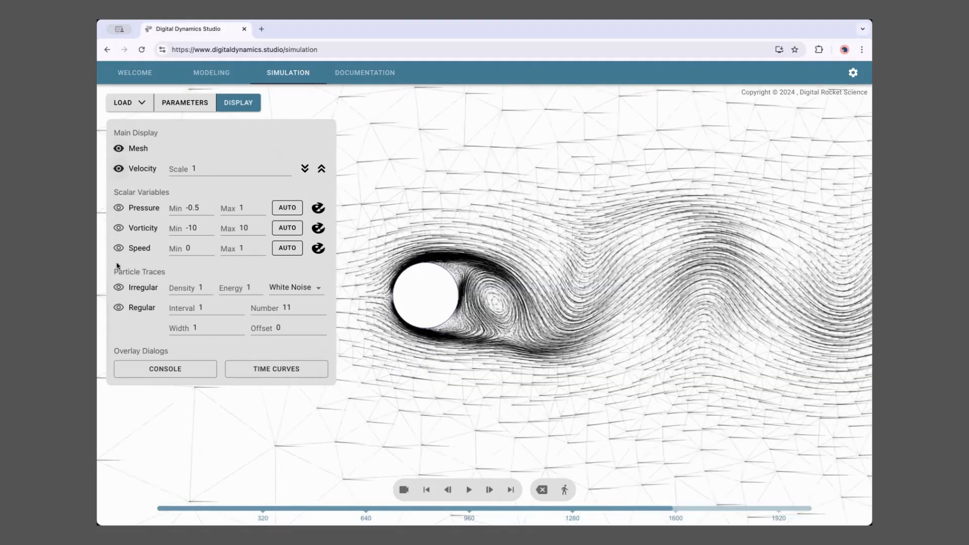
pyautogui.click(119, 169)
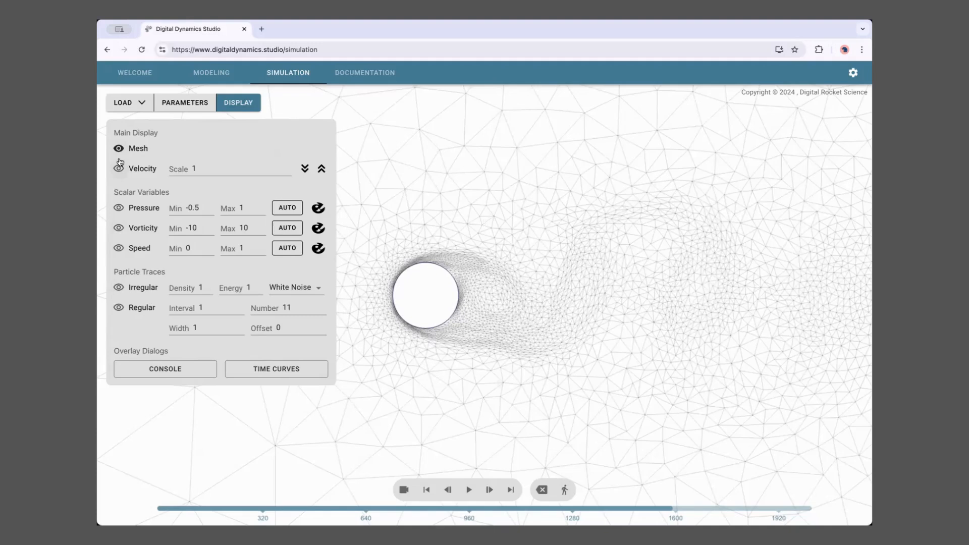
pyautogui.click(118, 151)
pyautogui.click(119, 170)
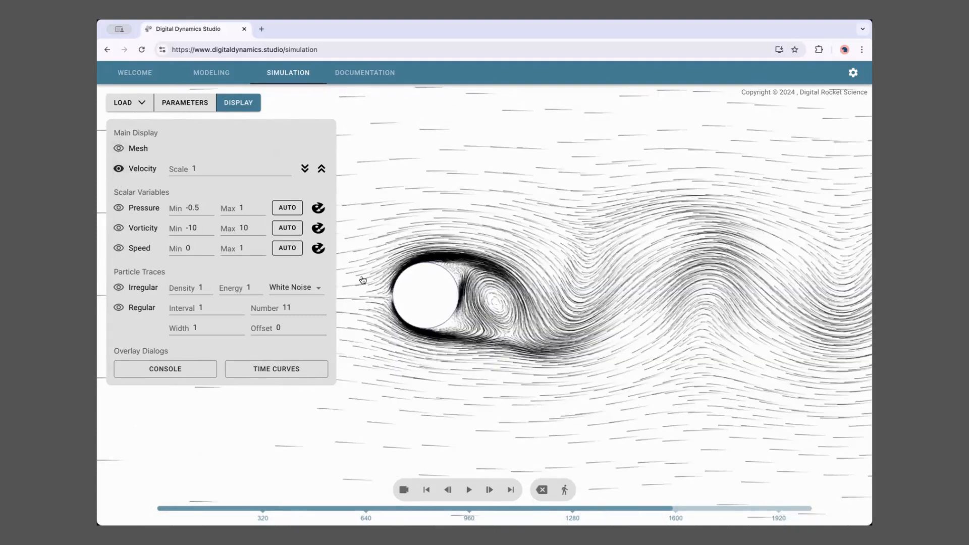
# - Inspect the velocity lines close up around the cylinder and in the vortex directly behind it
pyautogui.scroll(3, 485, 323)
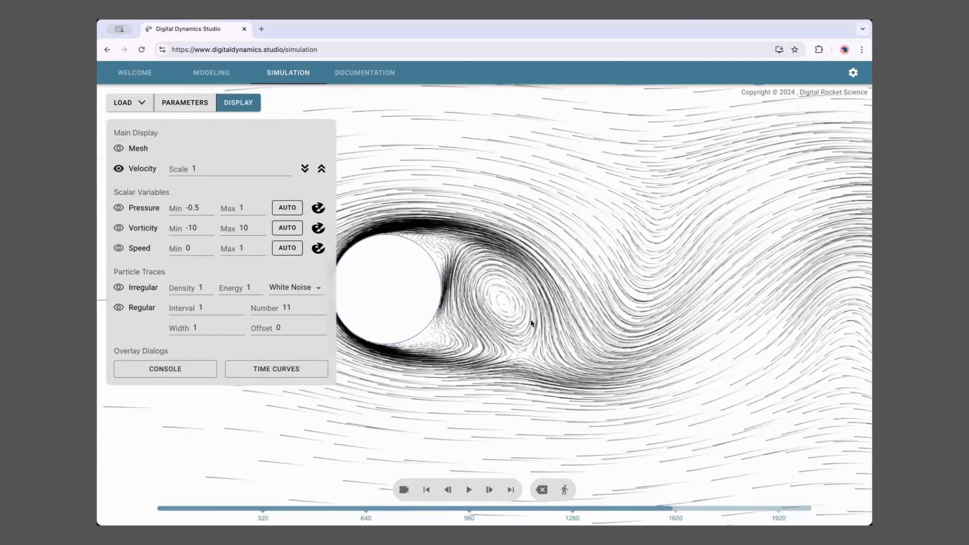
pyautogui.moveTo(452, 321); pyautogui.dragTo(532, 323)
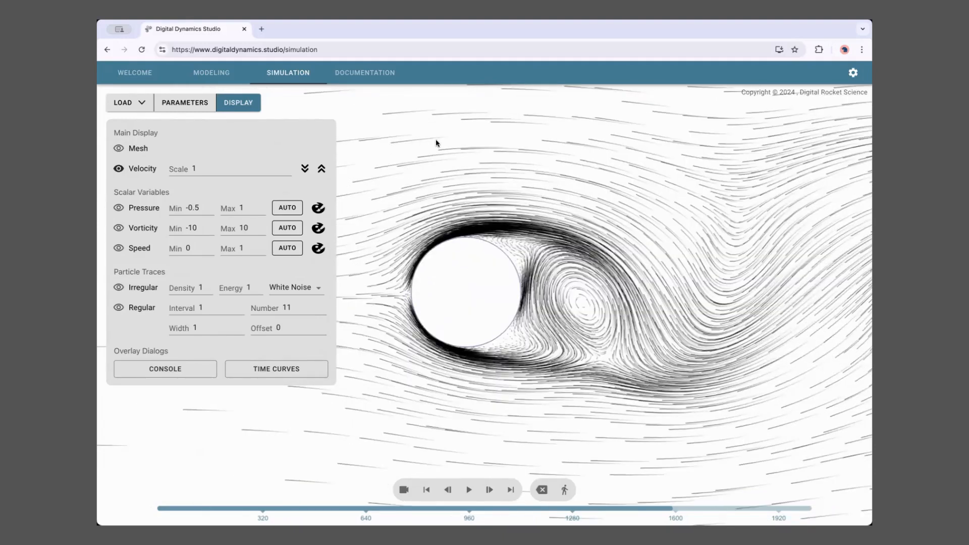
pyautogui.moveTo(424, 292); pyautogui.dragTo(423, 278)
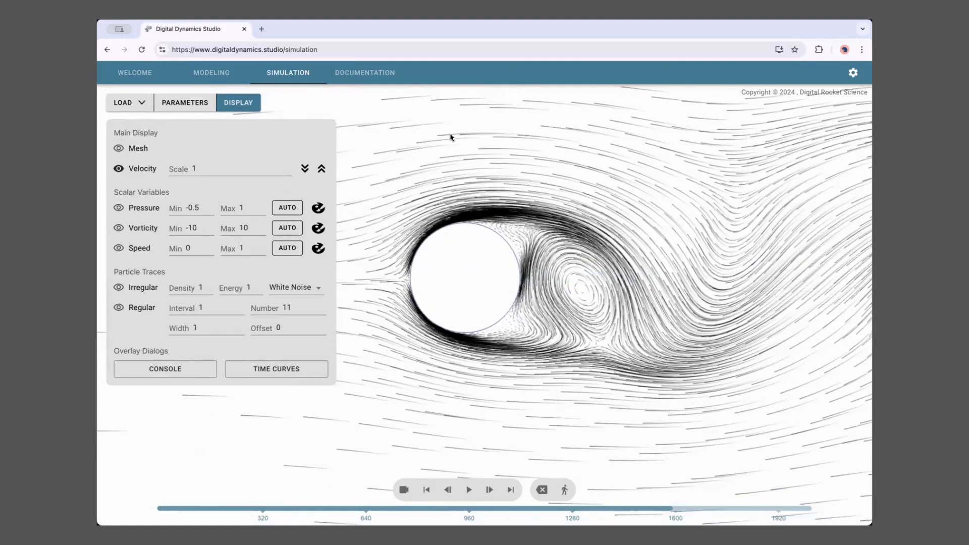
pyautogui.moveTo(448, 175); pyautogui.dragTo(471, 201)
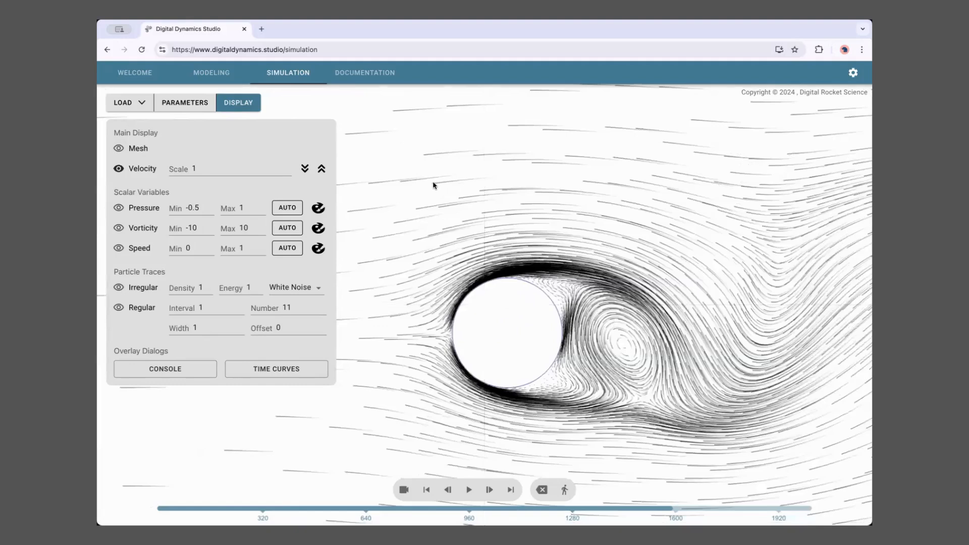
pyautogui.scroll(-1, 468, 297)
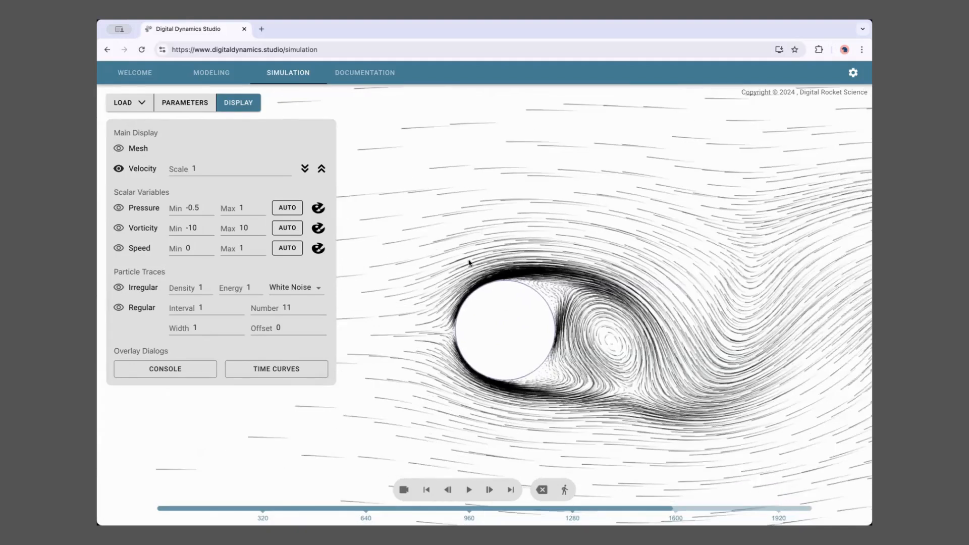
# - Examine the stagnation area and separated flow above and below the vortex behind the cylinder at higher magnification
pyautogui.scroll(1, 522, 290)
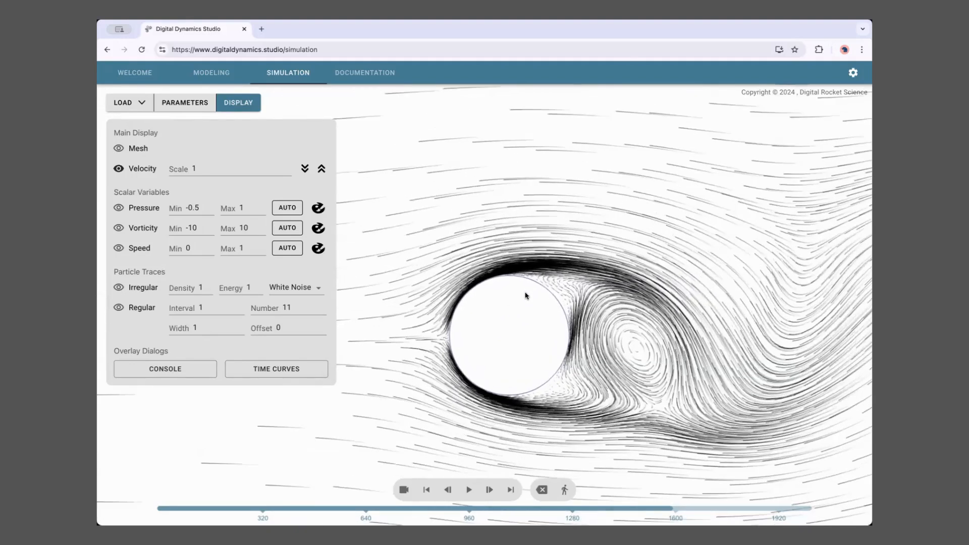
pyautogui.scroll(1, 524, 295)
pyautogui.moveTo(524, 295); pyautogui.dragTo(485, 192)
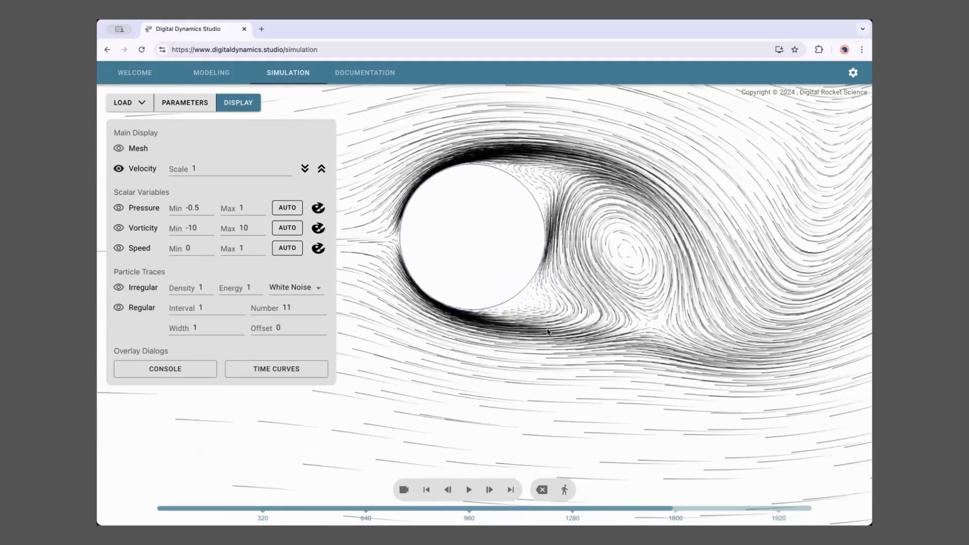
pyautogui.scroll(1, 522, 305)
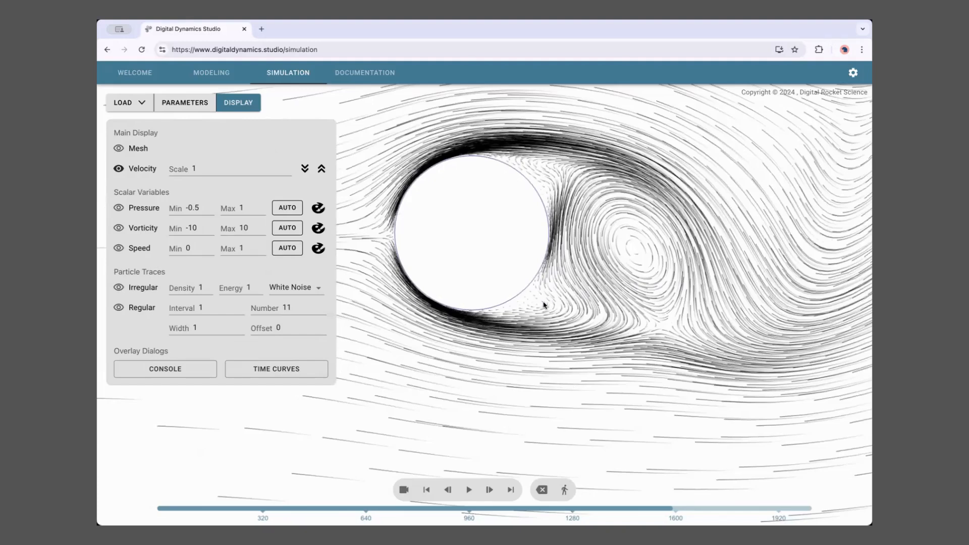
pyautogui.moveTo(541, 303); pyautogui.dragTo(507, 342)
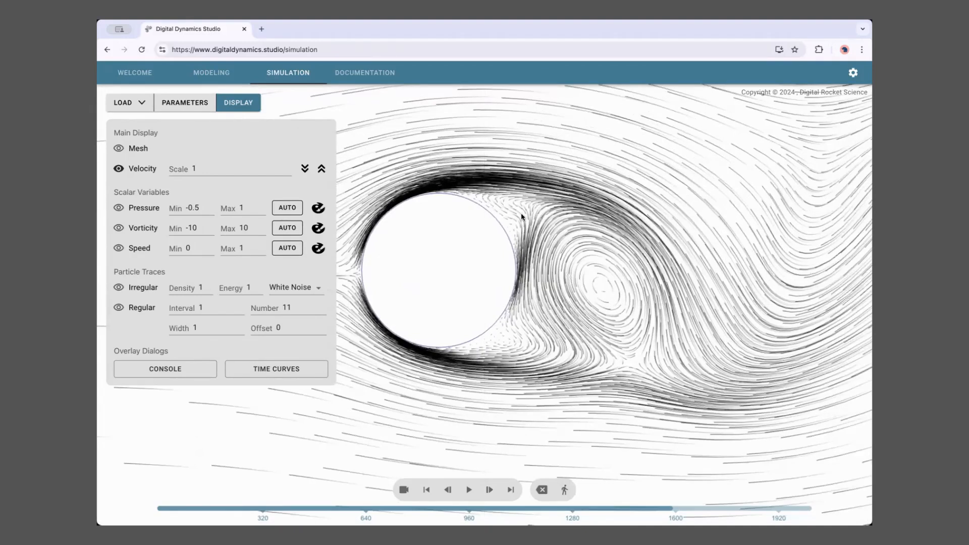
pyautogui.moveTo(622, 368); pyautogui.dragTo(649, 366)
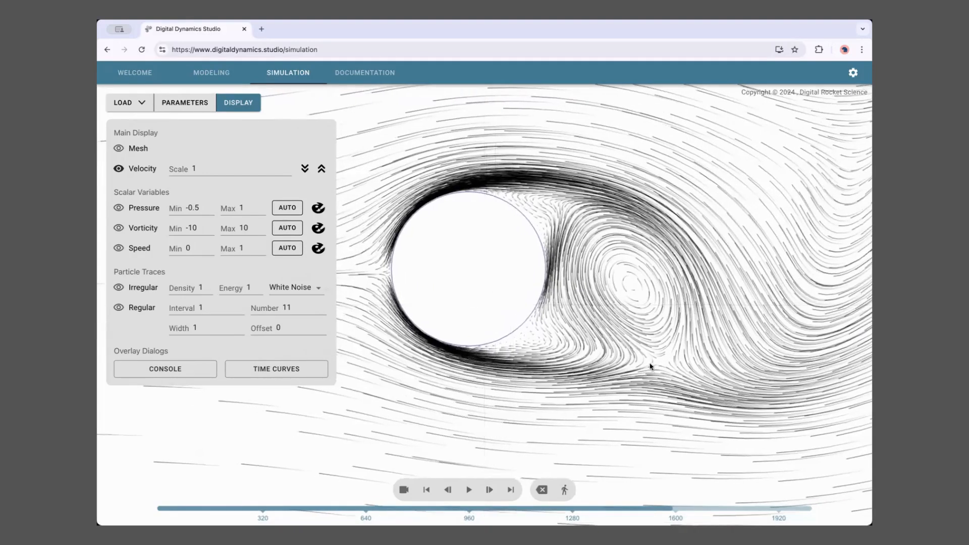
pyautogui.scroll(2, 650, 366)
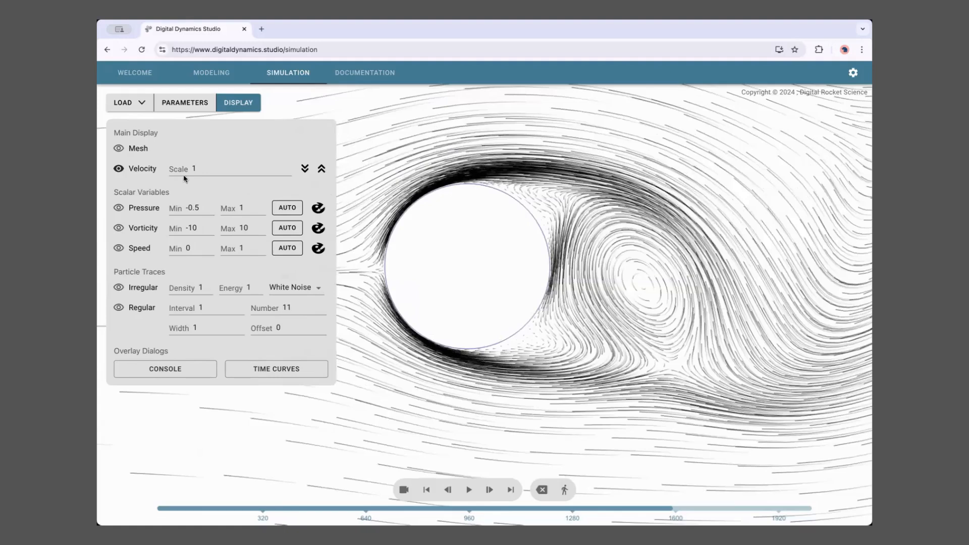
# - Shorten the velocity lines by reducing the velocity scale five increments
pyautogui.click(304, 168)
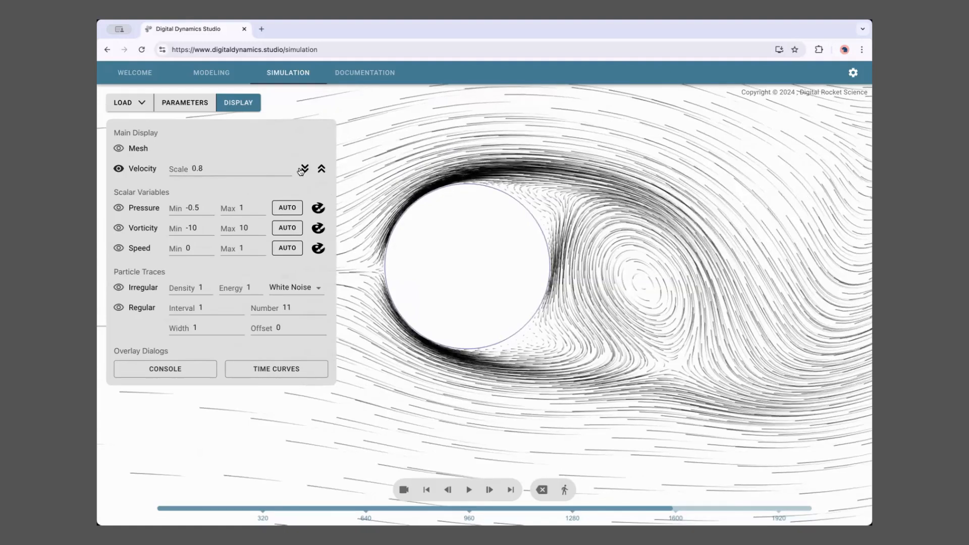
pyautogui.click(305, 168)
pyautogui.click(305, 168)
pyautogui.click(305, 168)
pyautogui.click(305, 168)
# - Lengthen the velocity lines by raising the velocity scale step by step to beyond 4.7
pyautogui.click(324, 172)
pyautogui.click(324, 172)
pyautogui.click(324, 171)
pyautogui.click(324, 172)
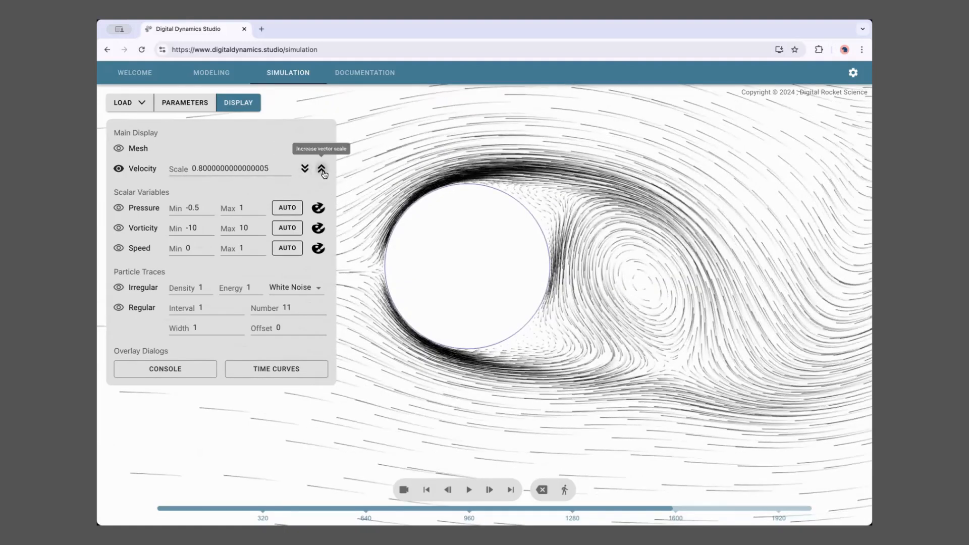
pyautogui.click(324, 172)
pyautogui.click(323, 172)
pyautogui.click(324, 172)
pyautogui.click(322, 169)
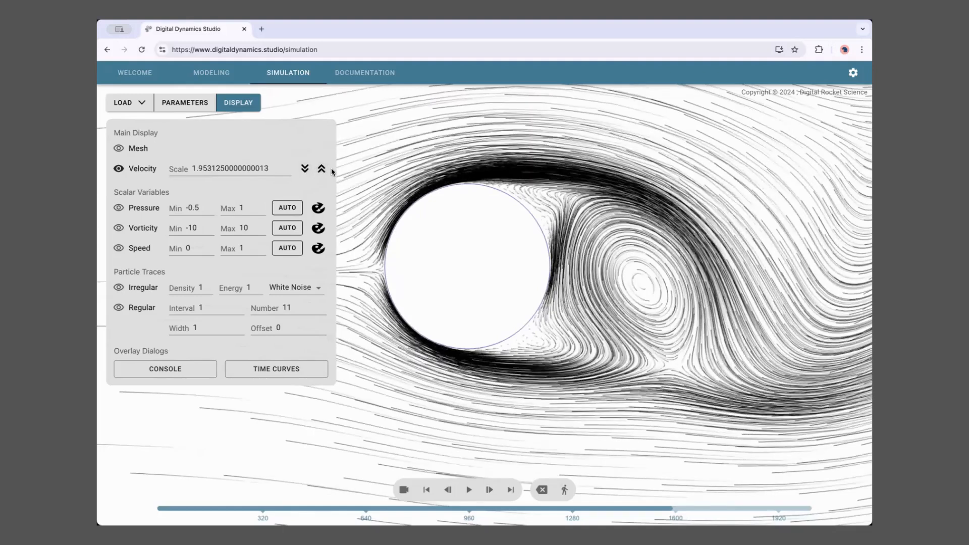
pyautogui.click(322, 169)
pyautogui.click(323, 169)
pyautogui.click(322, 170)
pyautogui.click(322, 170)
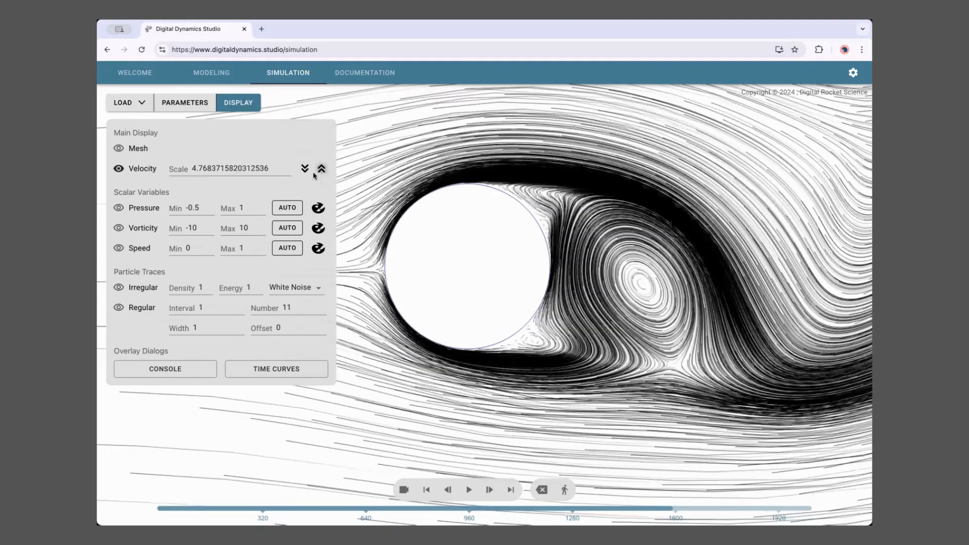
pyautogui.click(322, 170)
# - Reduce the velocity scale step by step to about 0.134 to get very short lines
pyautogui.click(305, 170)
pyautogui.click(304, 169)
pyautogui.click(304, 169)
pyautogui.click(304, 169)
pyautogui.click(304, 169)
pyautogui.click(304, 169)
pyautogui.click(303, 170)
pyautogui.click(304, 170)
pyautogui.click(303, 169)
pyautogui.click(304, 169)
pyautogui.click(304, 170)
pyautogui.click(303, 170)
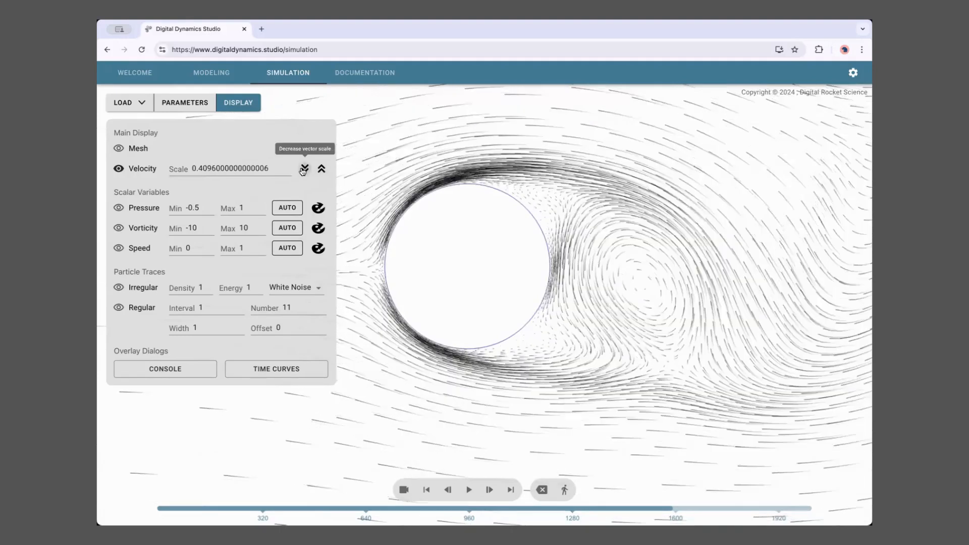
pyautogui.click(304, 170)
pyautogui.click(304, 170)
pyautogui.click(304, 169)
pyautogui.click(303, 170)
pyautogui.click(303, 169)
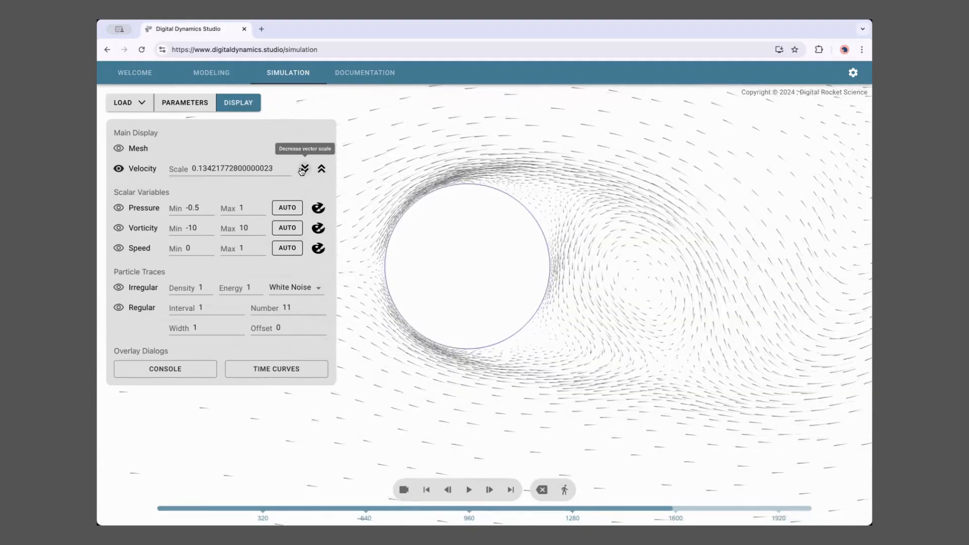
# - Raise the velocity scale step by step back to about 1
pyautogui.click(321, 169)
pyautogui.click(321, 169)
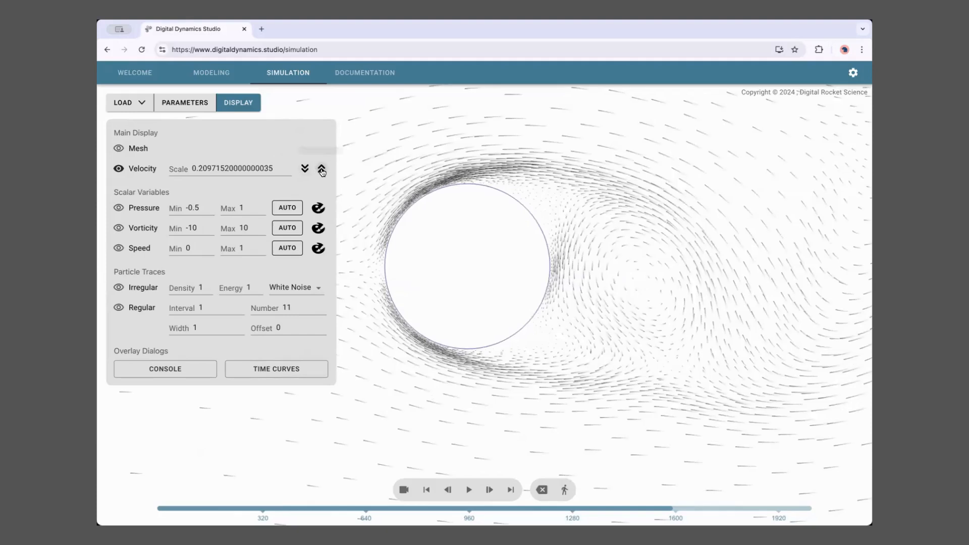
pyautogui.click(322, 170)
pyautogui.click(322, 169)
pyautogui.click(322, 169)
pyautogui.click(322, 170)
pyautogui.click(322, 170)
pyautogui.click(321, 170)
pyautogui.click(321, 170)
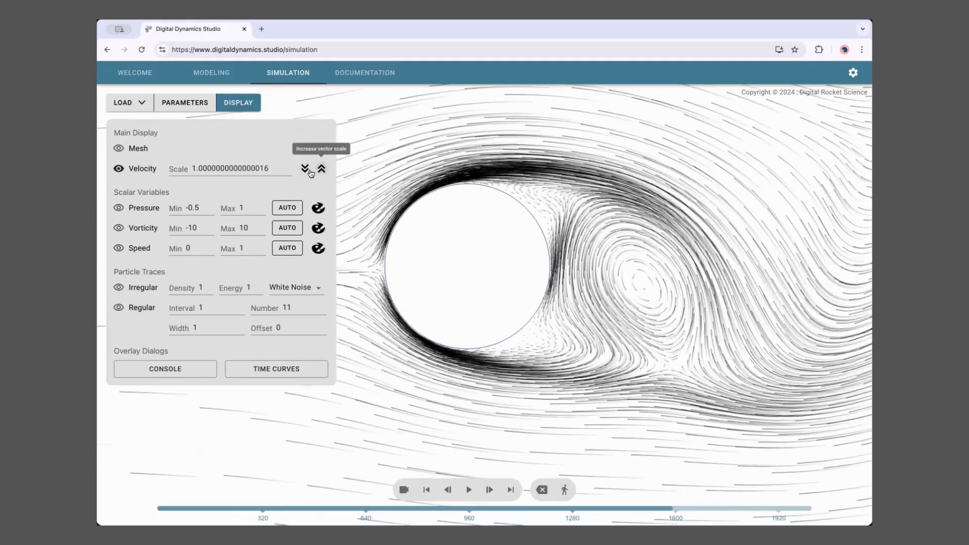
# - Lower the velocity scale one increment to about 0.8, and step it down and up once around that value
pyautogui.click(304, 169)
pyautogui.moveTo(548, 291); pyautogui.dragTo(524, 292)
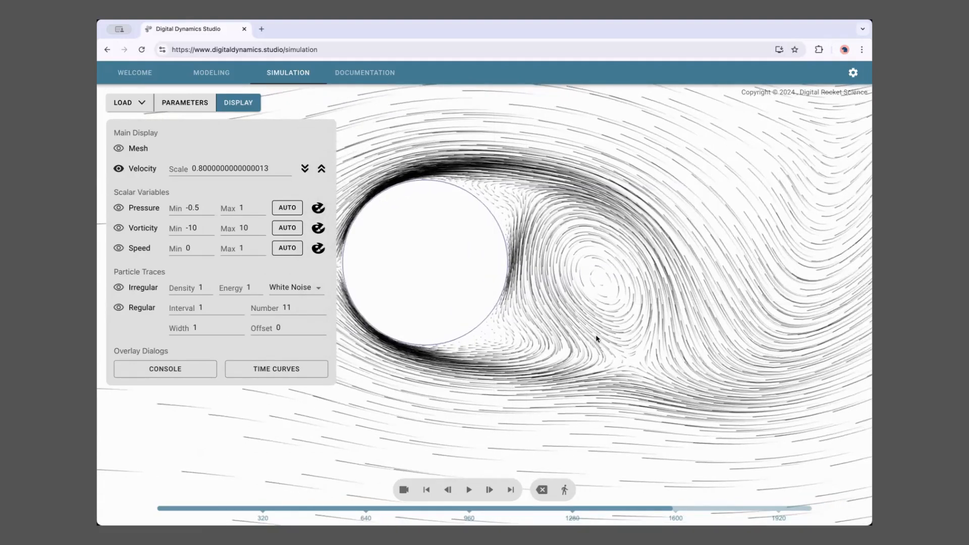
pyautogui.click(306, 170)
pyautogui.click(319, 170)
# - Replace the stepped velocity scale with an exact value of 1
pyautogui.click(268, 169)
pyautogui.moveTo(280, 168); pyautogui.dragTo(155, 170)
pyautogui.write('1')
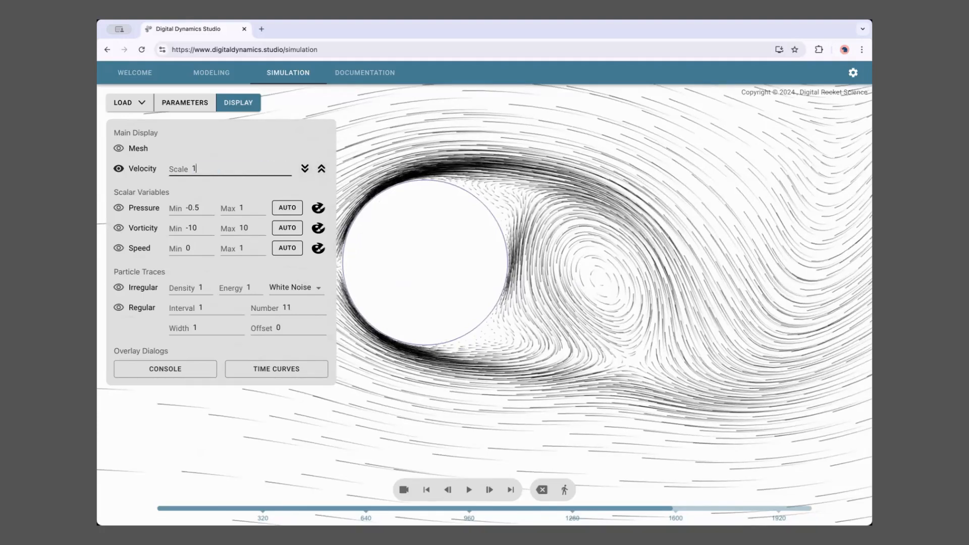
pyautogui.press('Return')
# - Set the velocity scale to exactly 0.8
pyautogui.click(198, 168)
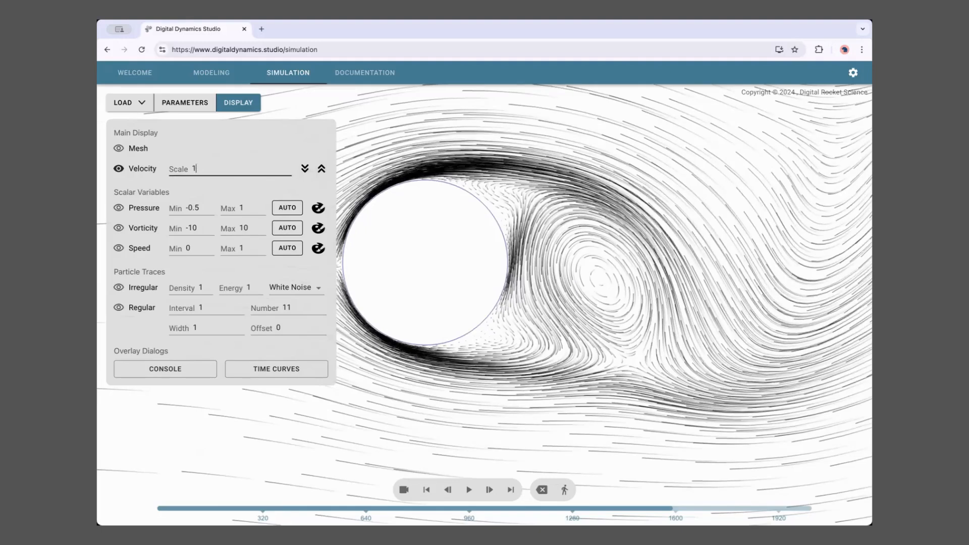
pyautogui.write('.8')
pyautogui.press('Return')
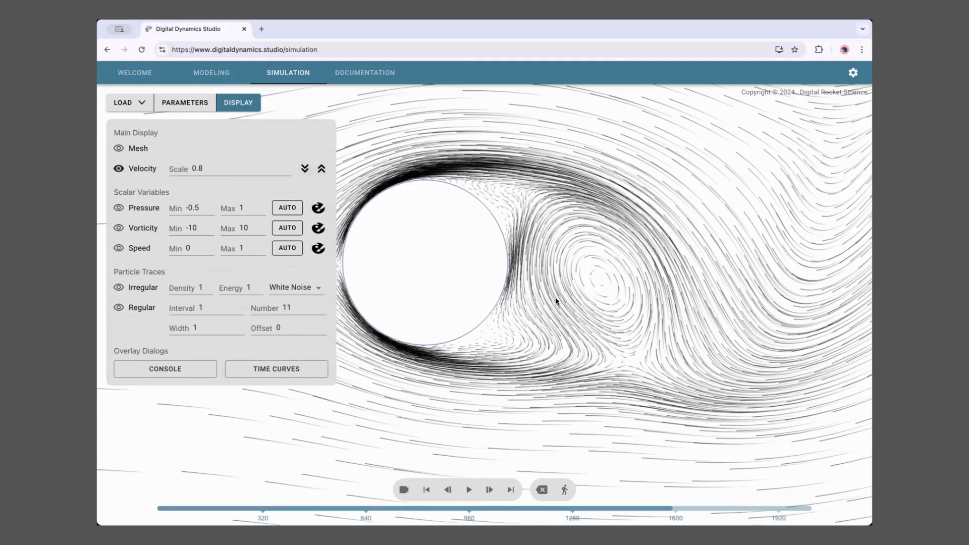
# - Play back the simulation and watch the vortices form close behind the cylinder
pyautogui.click(469, 489)
pyautogui.scroll(-5, 652, 326)
pyautogui.moveTo(674, 309); pyautogui.dragTo(610, 321)
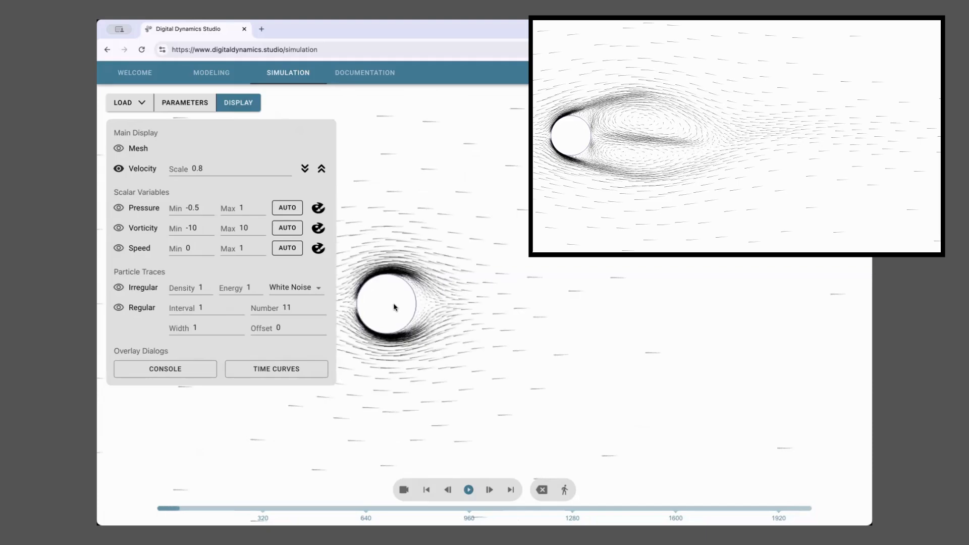
pyautogui.moveTo(377, 300); pyautogui.dragTo(415, 298)
pyautogui.scroll(6, 566, 307)
pyautogui.scroll(4, 566, 307)
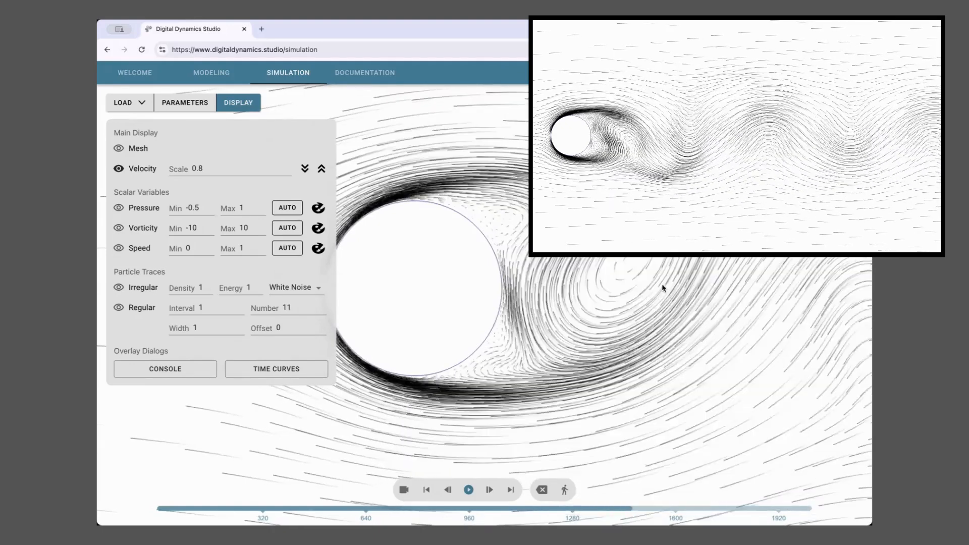
# - Watch the vortex street travel downstream from farther away, and stop the playback with the cylinder in closer view
pyautogui.scroll(-3, 607, 336)
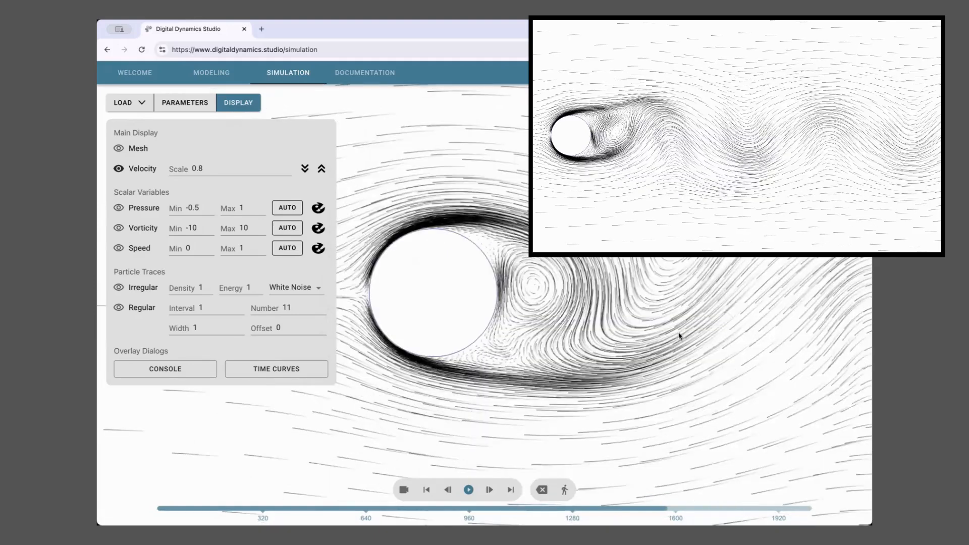
pyautogui.scroll(-3, 657, 335)
pyautogui.scroll(-2, 613, 341)
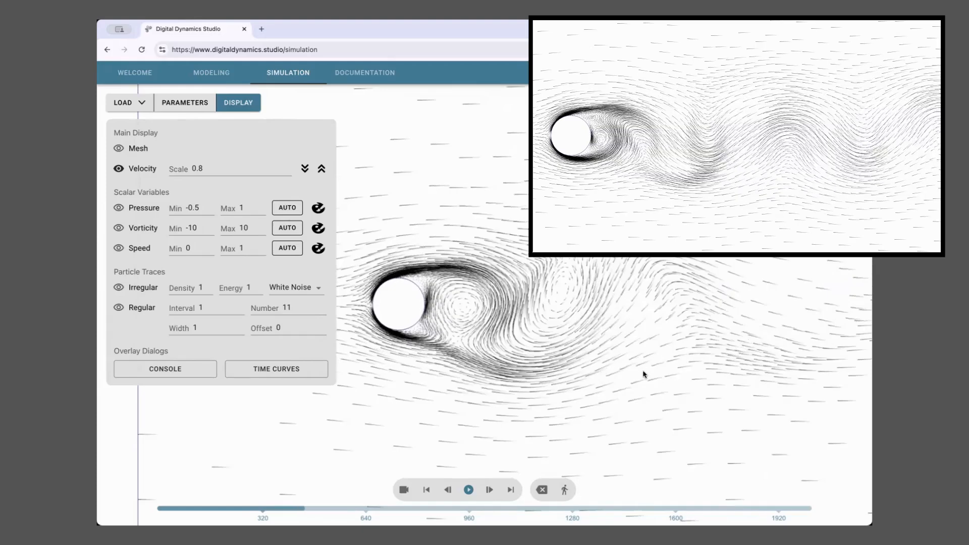
pyautogui.moveTo(705, 371); pyautogui.dragTo(667, 372)
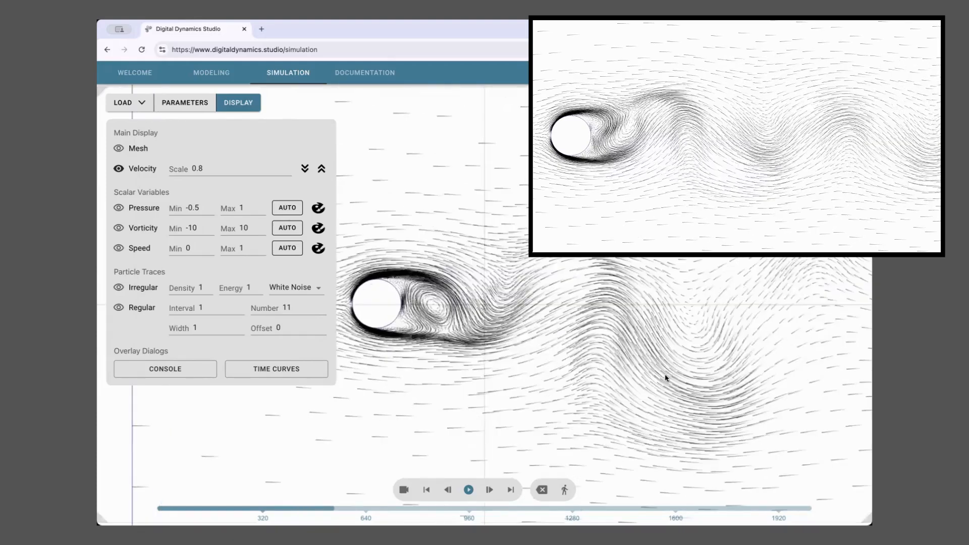
pyautogui.scroll(-3, 665, 373)
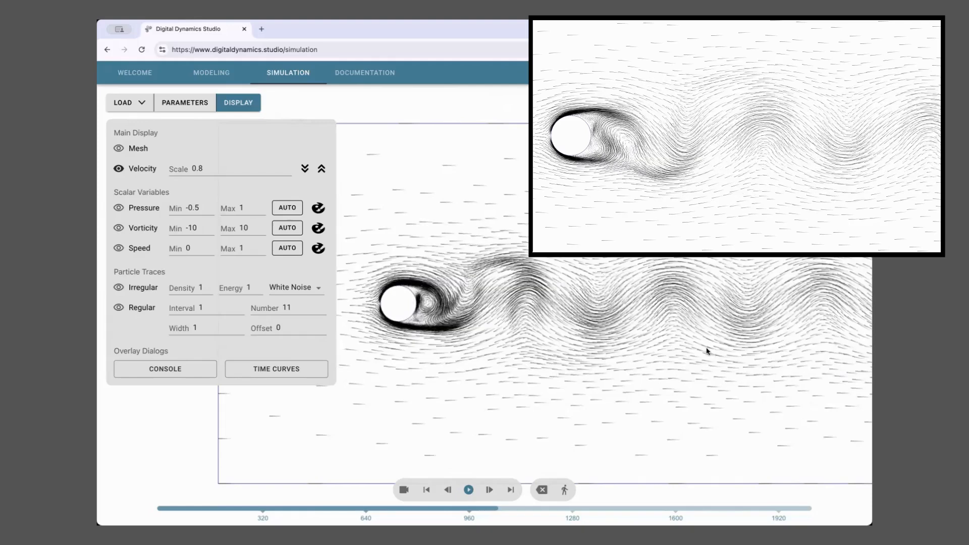
pyautogui.scroll(-3, 707, 351)
pyautogui.moveTo(679, 352); pyautogui.dragTo(642, 355)
pyautogui.moveTo(607, 323); pyautogui.dragTo(664, 328)
pyautogui.scroll(5, 663, 329)
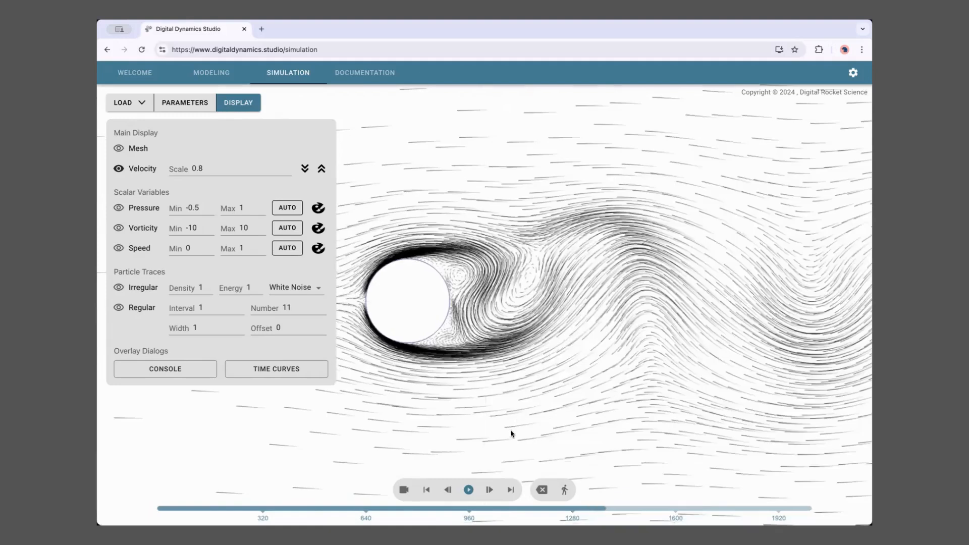
pyautogui.click(468, 490)
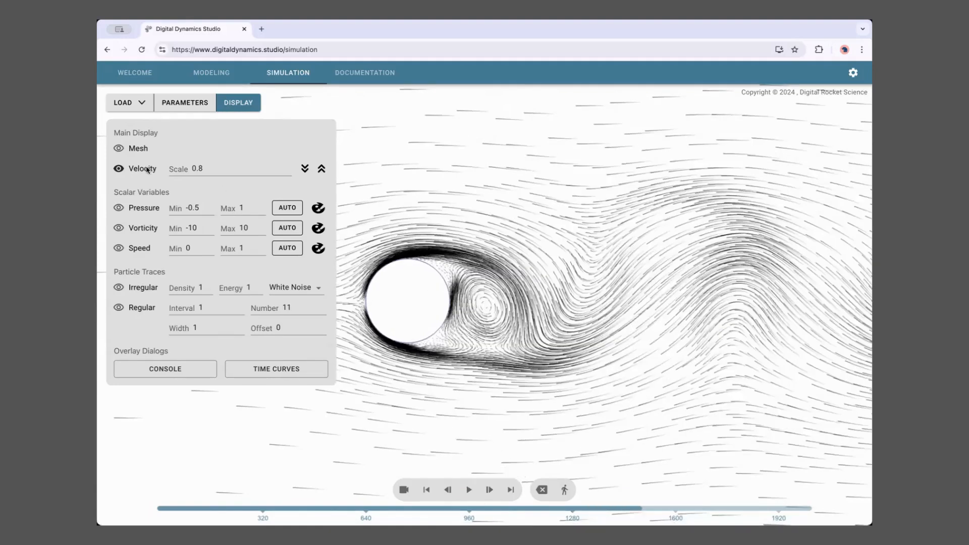
# - Compare the velocity and mesh displays separately and overlaid on the paused frame, leaving only the velocity field shown
pyautogui.click(119, 169)
pyautogui.click(119, 170)
pyautogui.click(119, 169)
pyautogui.click(117, 149)
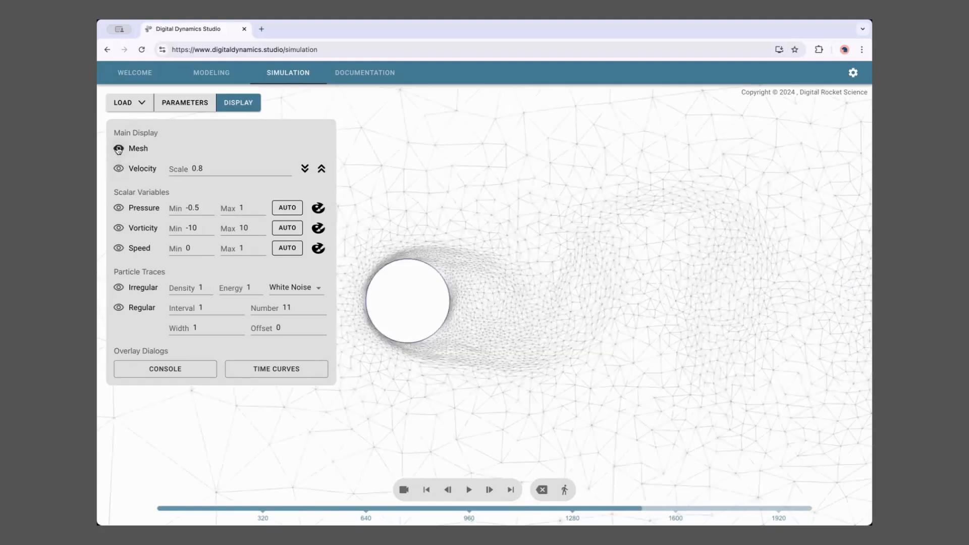
pyautogui.click(119, 168)
pyautogui.click(119, 148)
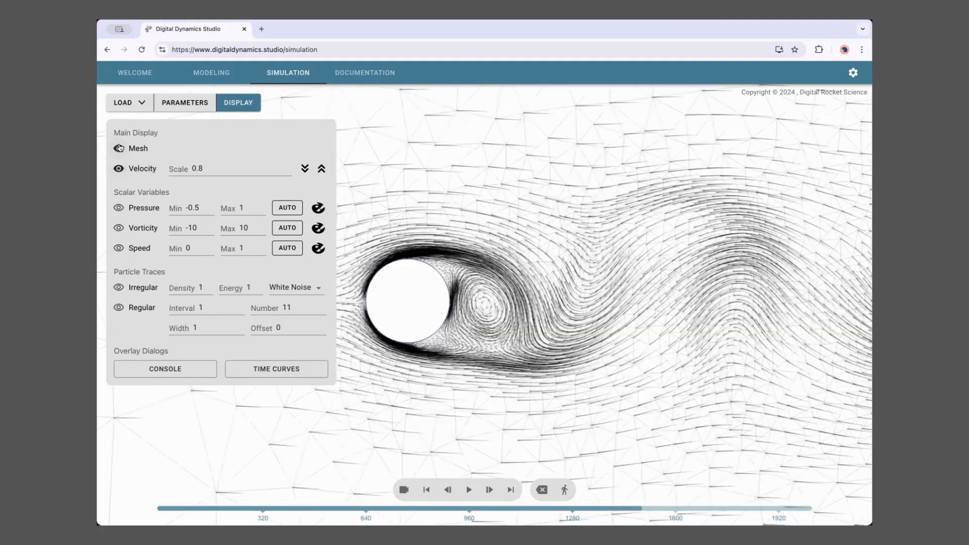
pyautogui.click(119, 148)
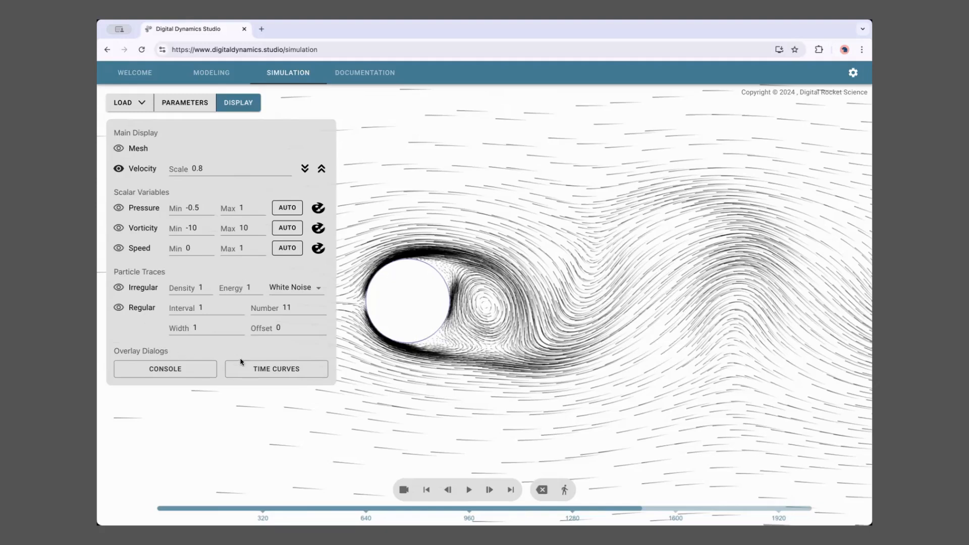
# - Show and hide the console and time curves overlays twice, leaving both hidden
pyautogui.click(194, 372)
pyautogui.click(245, 372)
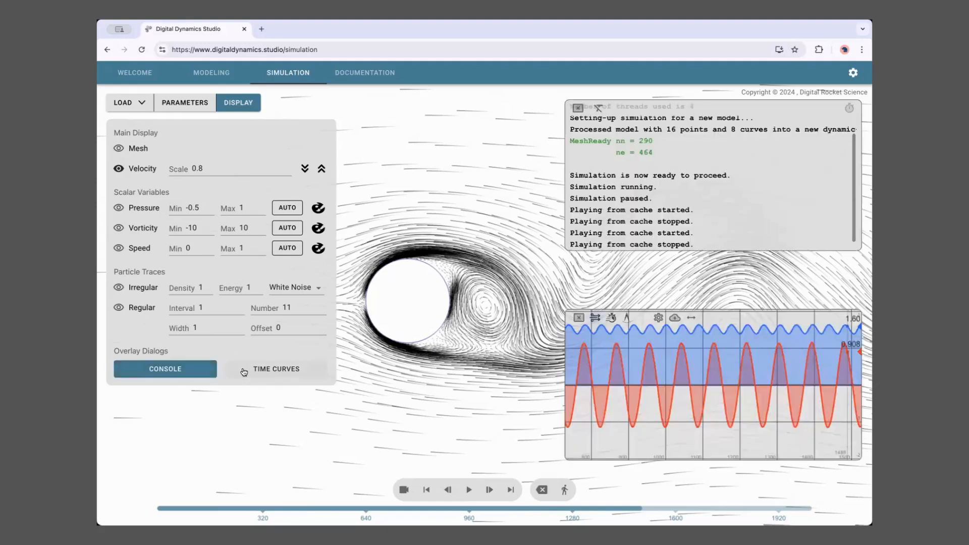
pyautogui.click(202, 372)
pyautogui.click(261, 373)
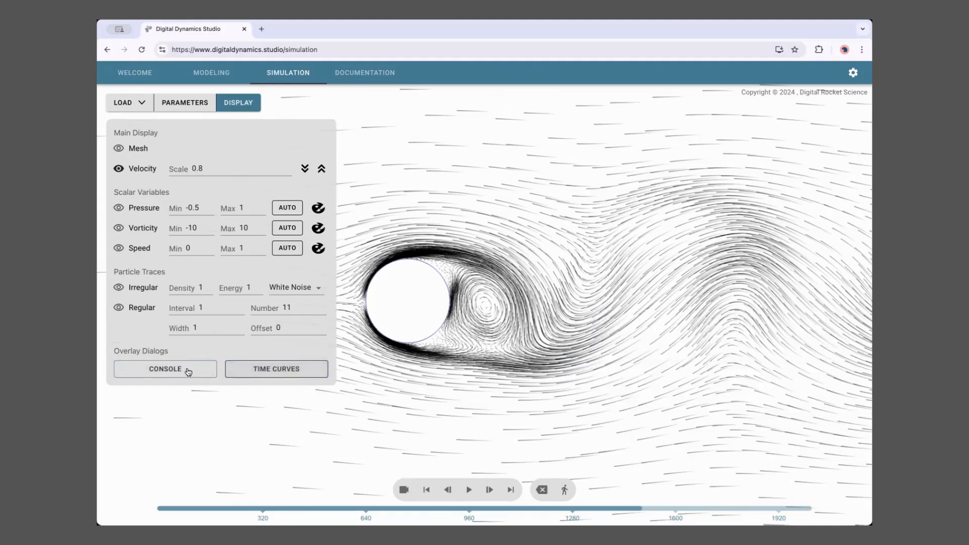
pyautogui.click(191, 372)
pyautogui.click(261, 372)
pyautogui.click(199, 371)
pyautogui.click(273, 369)
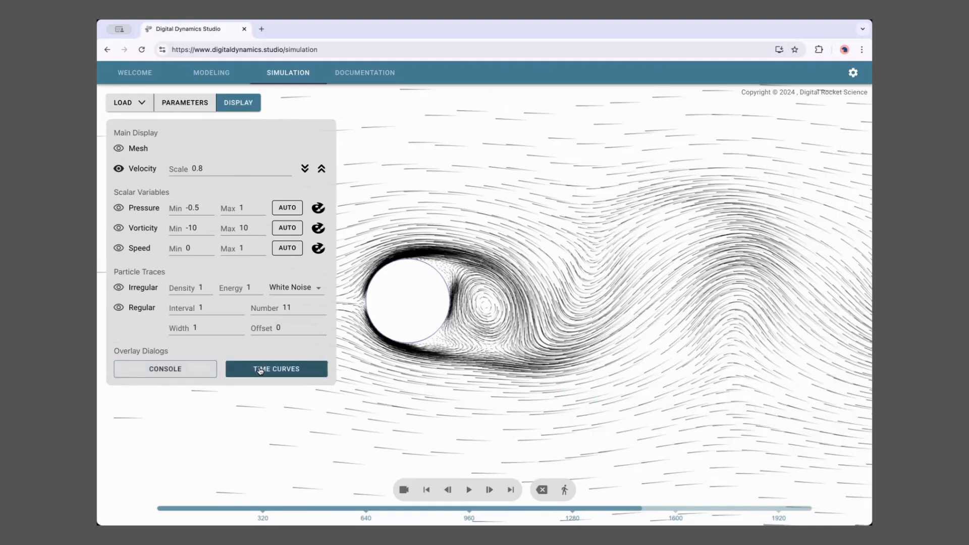
# - Review the console messages, and replace that overlay with the time curves
pyautogui.click(165, 367)
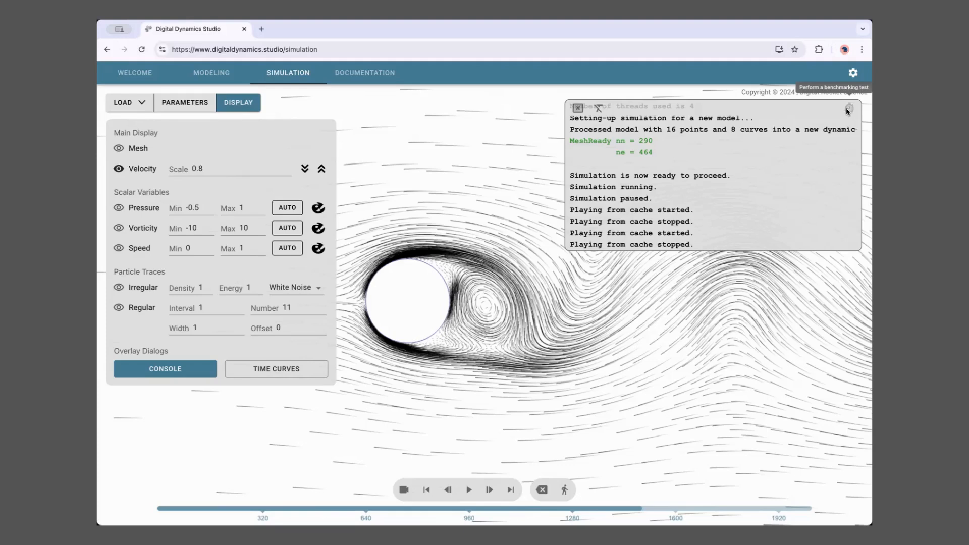
pyautogui.click(578, 109)
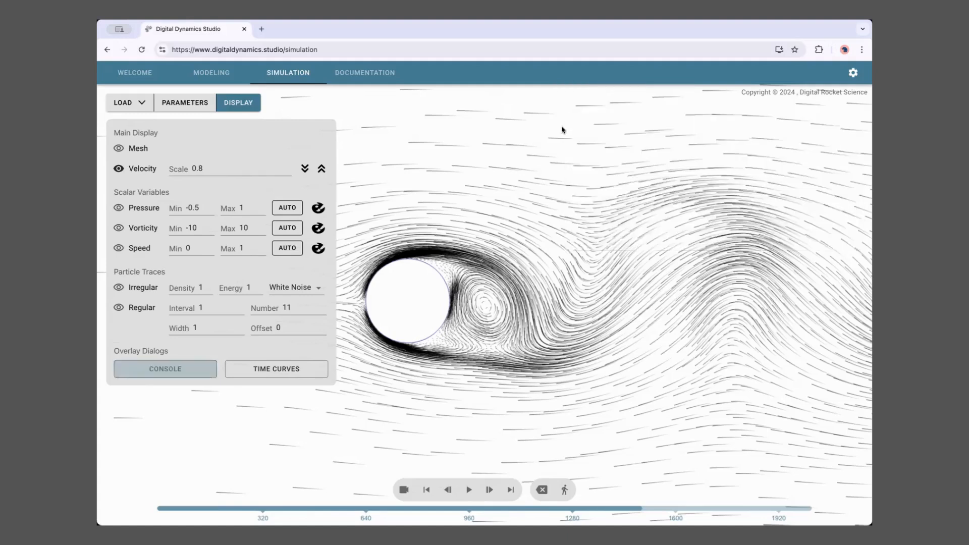
pyautogui.click(267, 373)
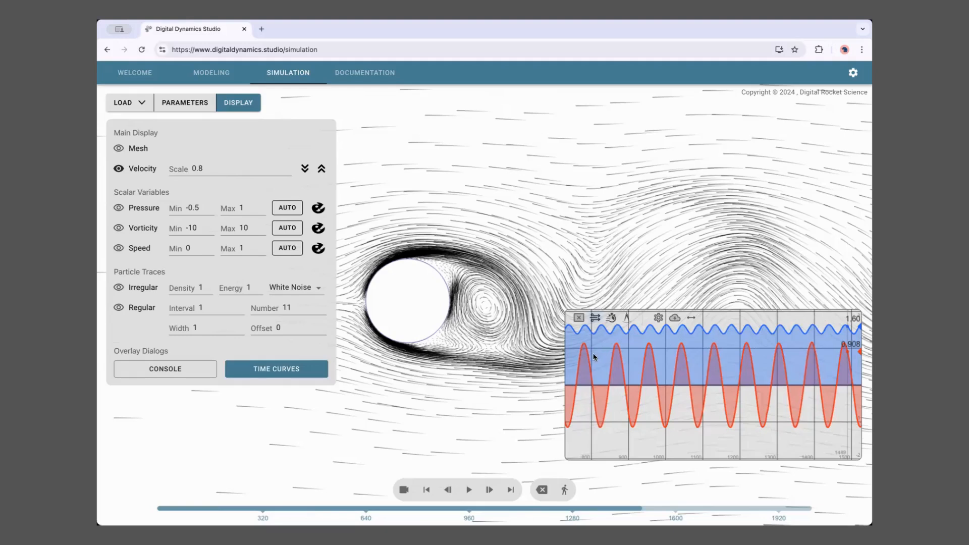
# - Play the flow further with the display settings hidden, and compare the boundary forces, sim performance and logarithmic time curves, leaving boundary forces shown
pyautogui.click(241, 104)
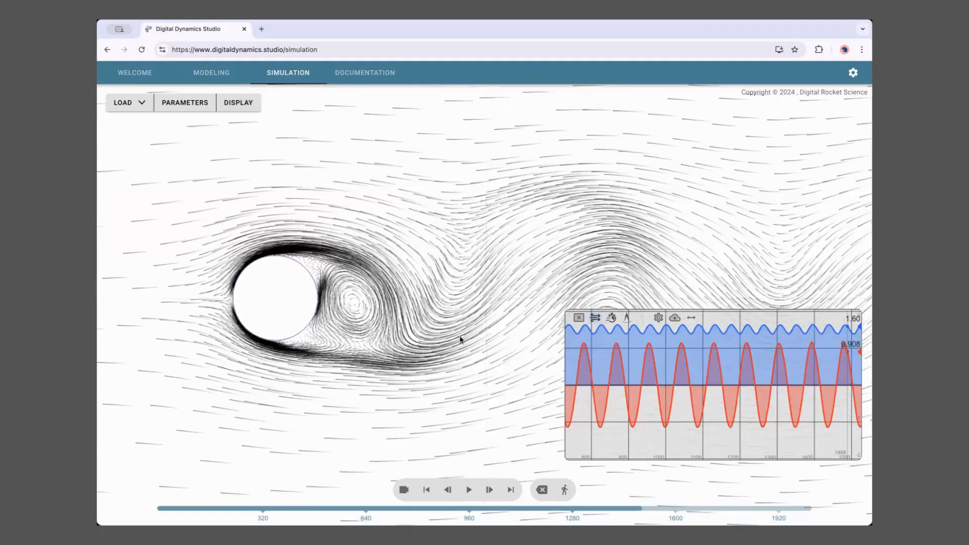
pyautogui.click(471, 490)
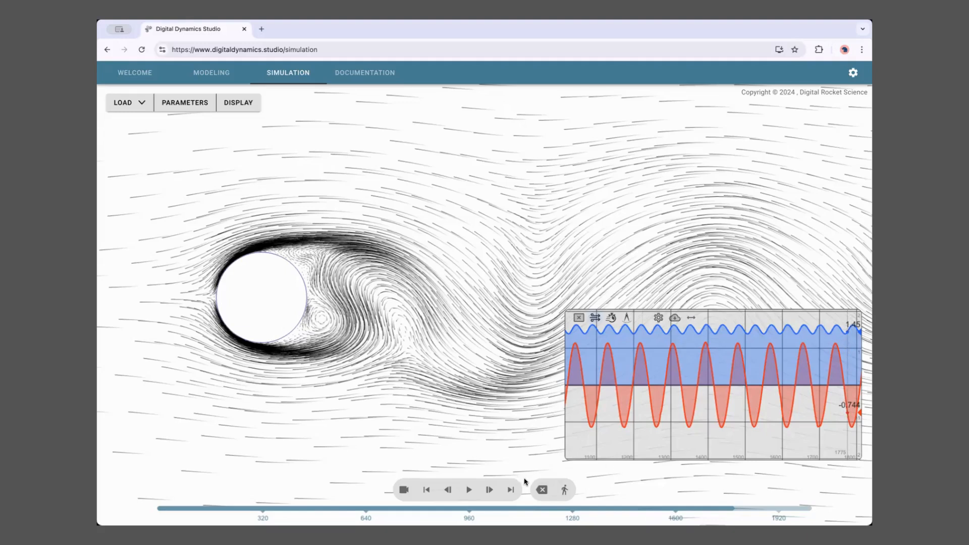
pyautogui.click(618, 320)
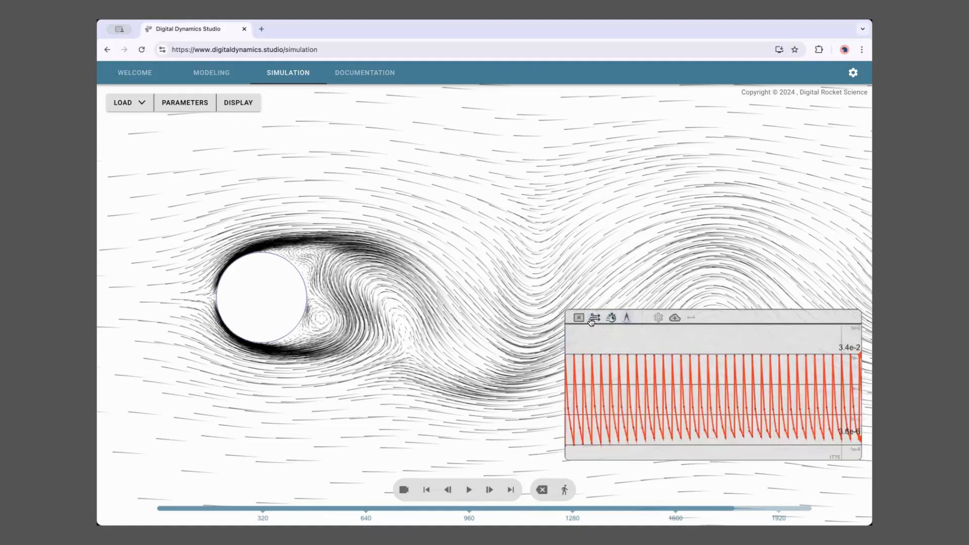
pyautogui.click(620, 321)
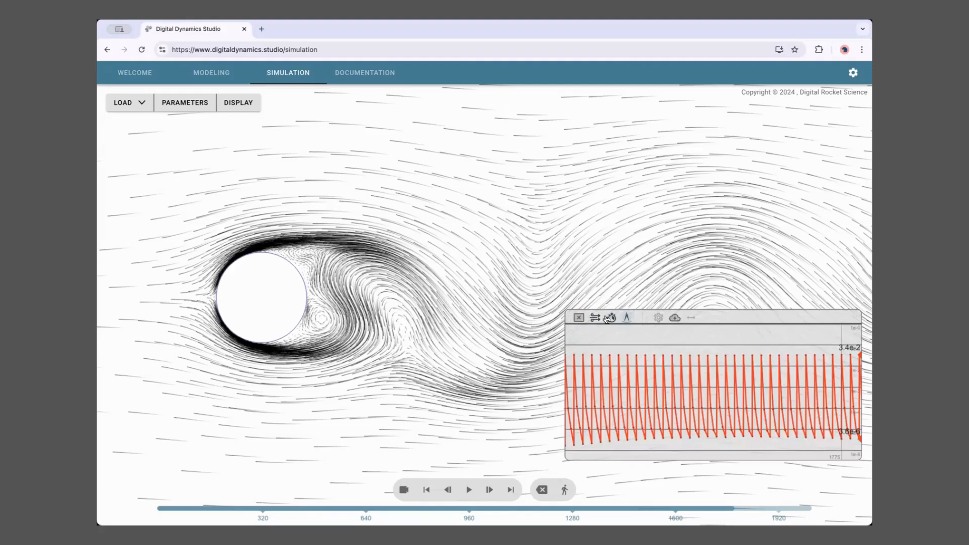
pyautogui.click(600, 319)
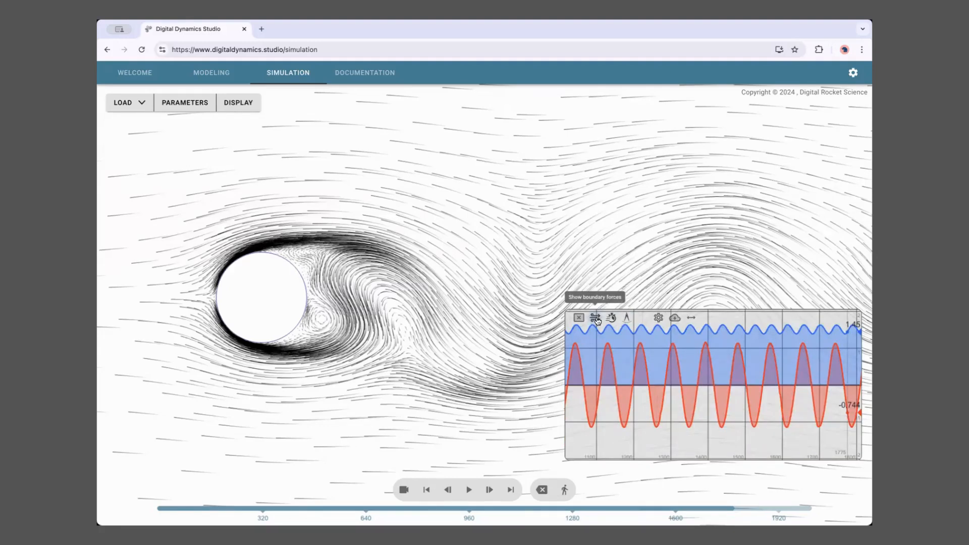
pyautogui.click(612, 319)
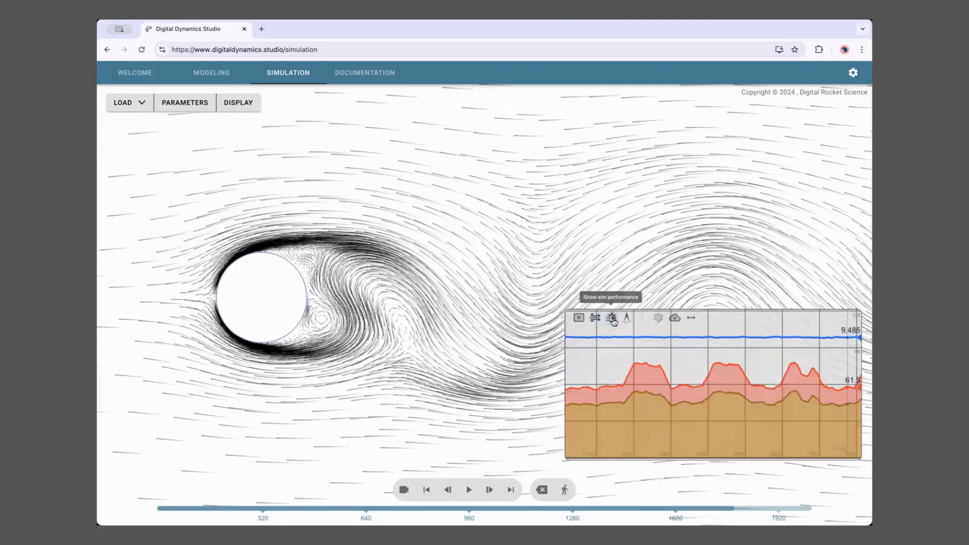
pyautogui.click(595, 320)
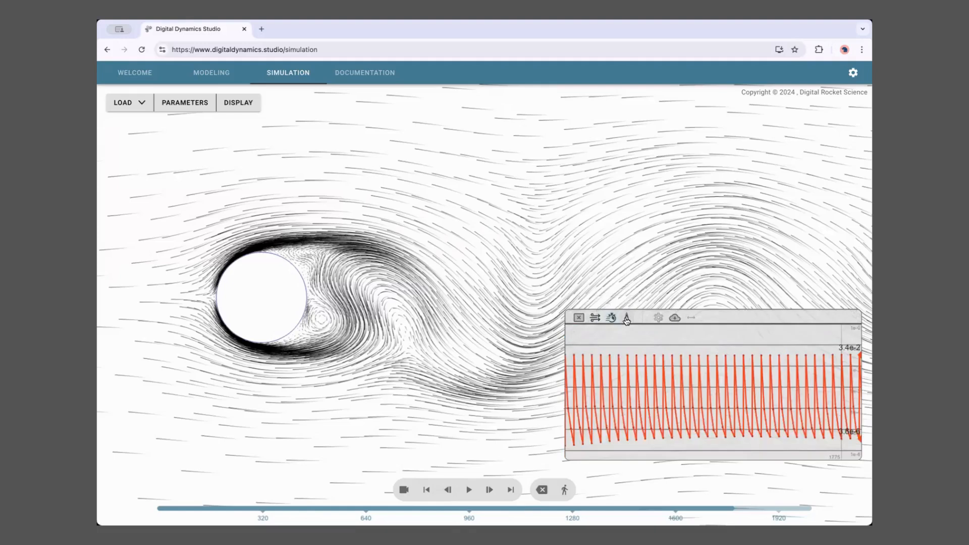
pyautogui.click(596, 321)
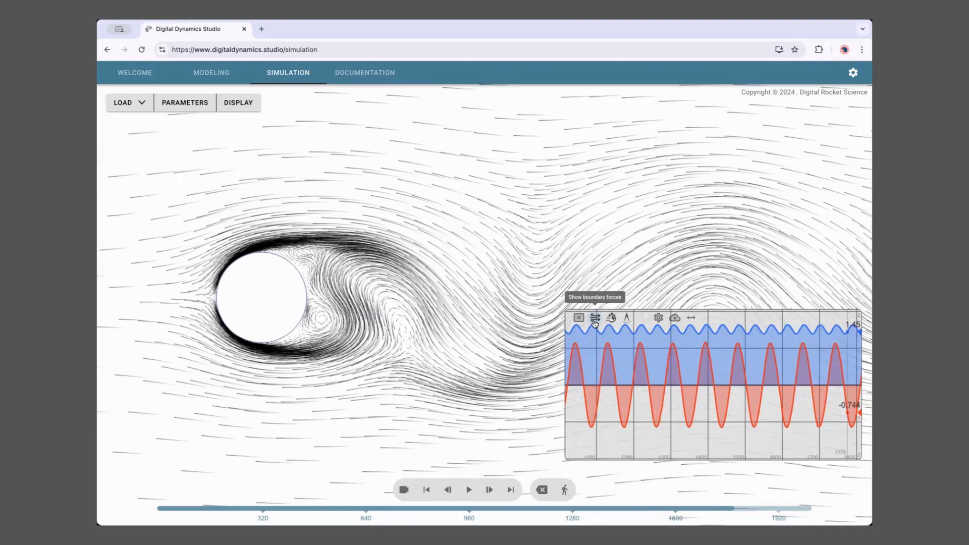
# - Examine the paused flow around the cylinder and its wake from nearer and farther away, beside the boundary force curves
pyautogui.moveTo(362, 348); pyautogui.dragTo(454, 346)
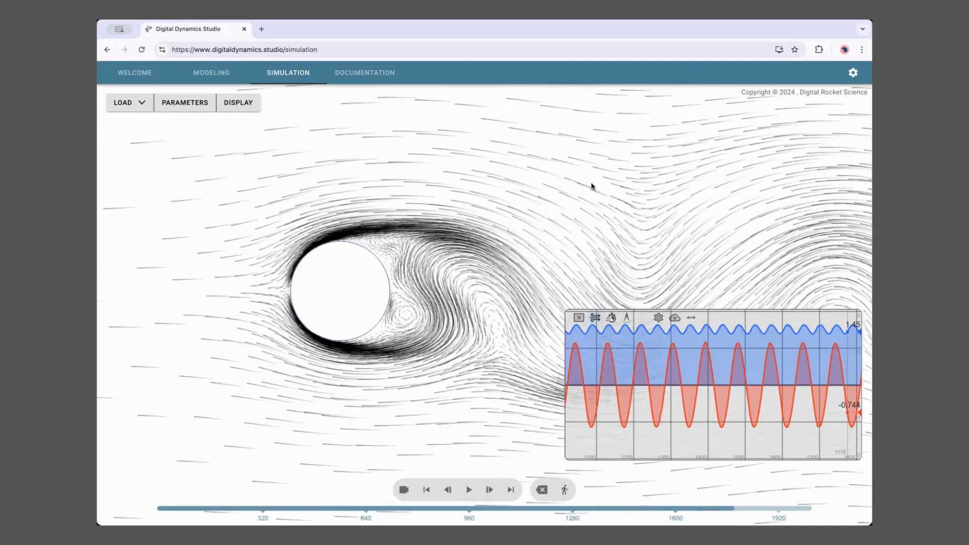
pyautogui.scroll(-2, 440, 291)
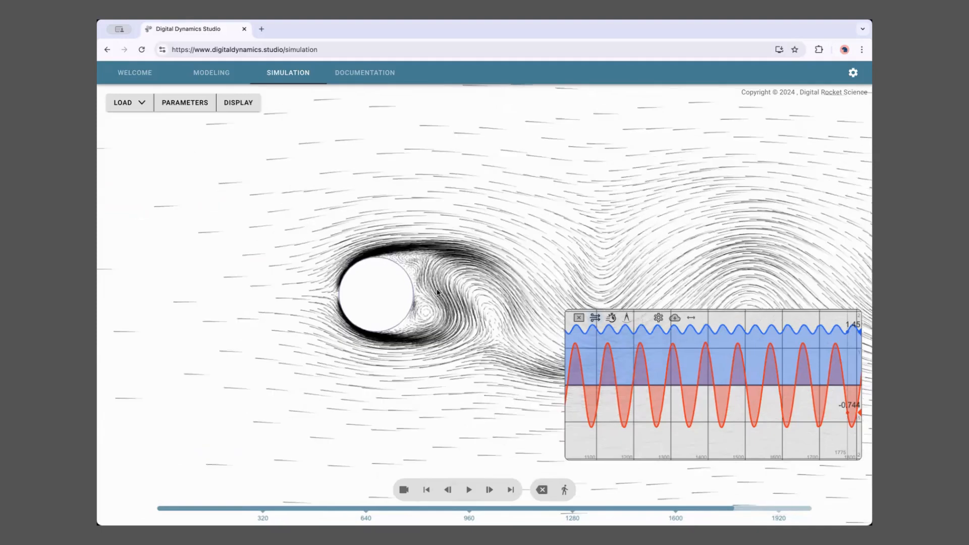
pyautogui.scroll(-3, 378, 318)
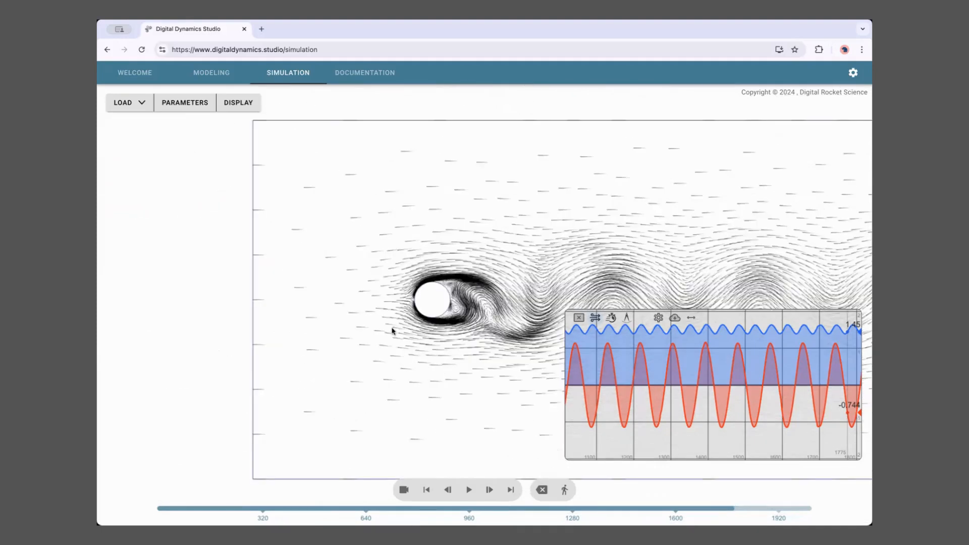
pyautogui.scroll(3, 493, 228)
pyautogui.scroll(2, 405, 242)
pyautogui.moveTo(406, 242); pyautogui.dragTo(472, 239)
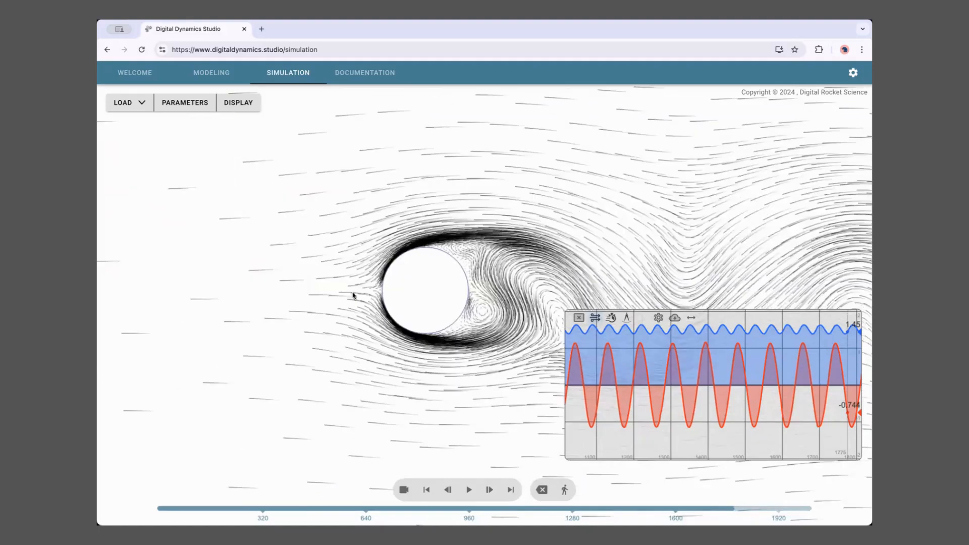
pyautogui.scroll(1, 454, 332)
pyautogui.moveTo(391, 297); pyautogui.dragTo(322, 305)
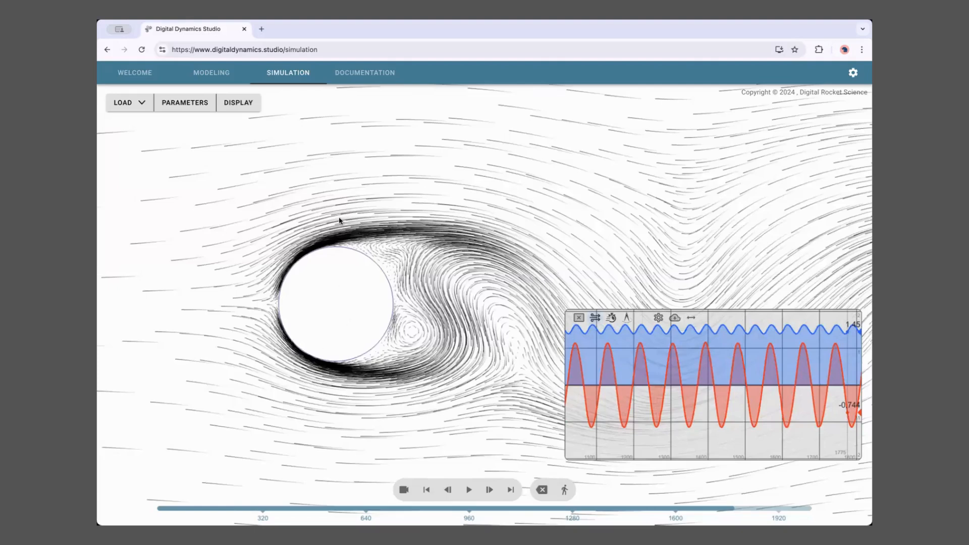
# - Play back the cached simulation with the boundary force curves shown, and jump to the last frame
pyautogui.click(468, 490)
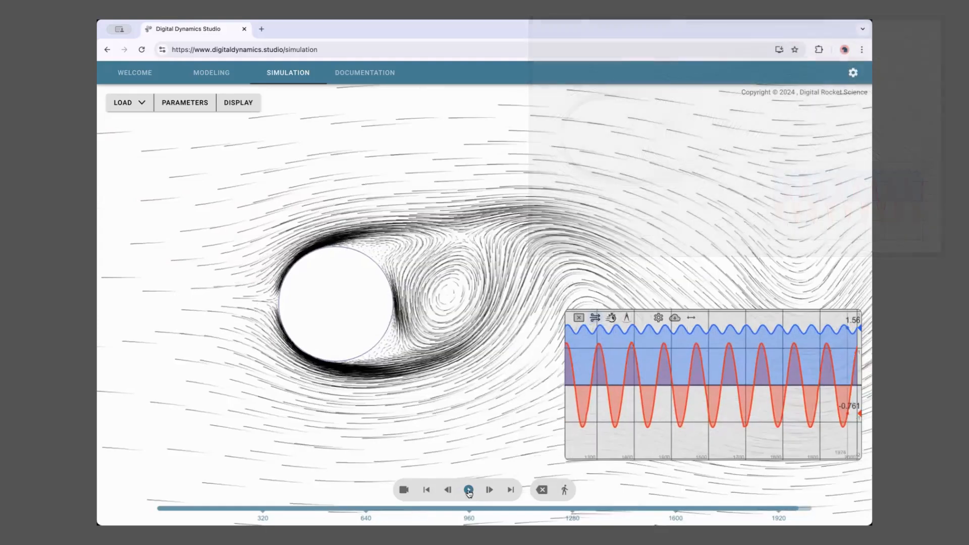
pyautogui.click(471, 490)
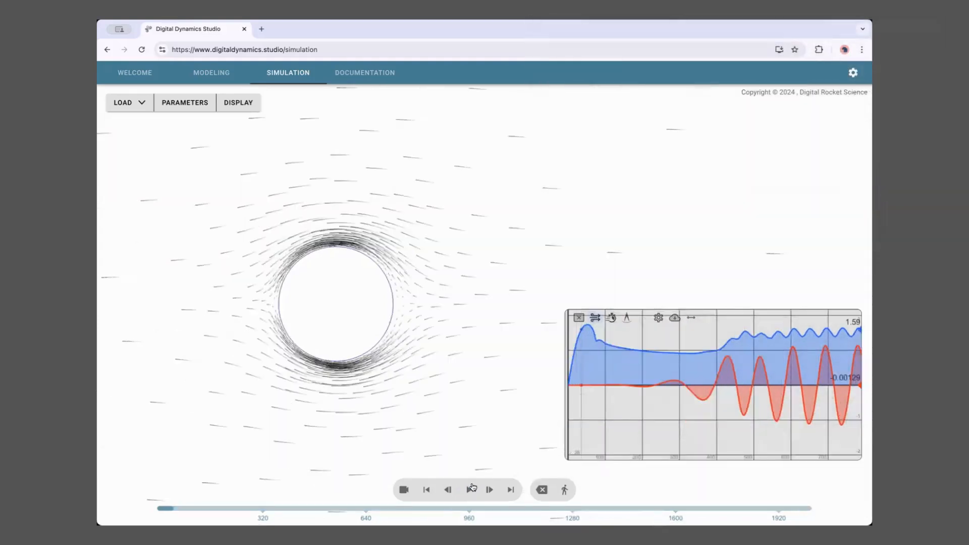
pyautogui.click(514, 491)
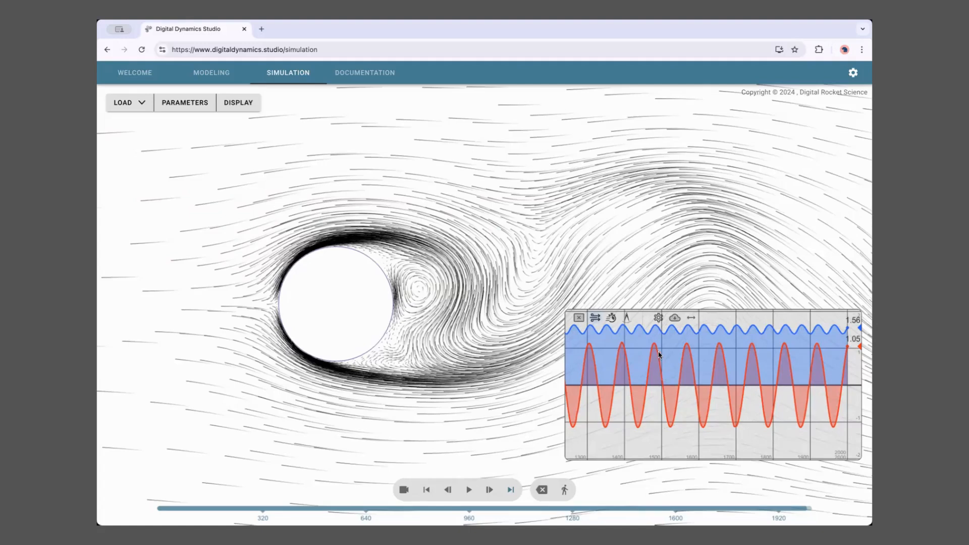
# - Try adding the F-X curve of boundary 2 and hiding the F-Y curve of boundary 1, and restore the original selection
pyautogui.click(659, 318)
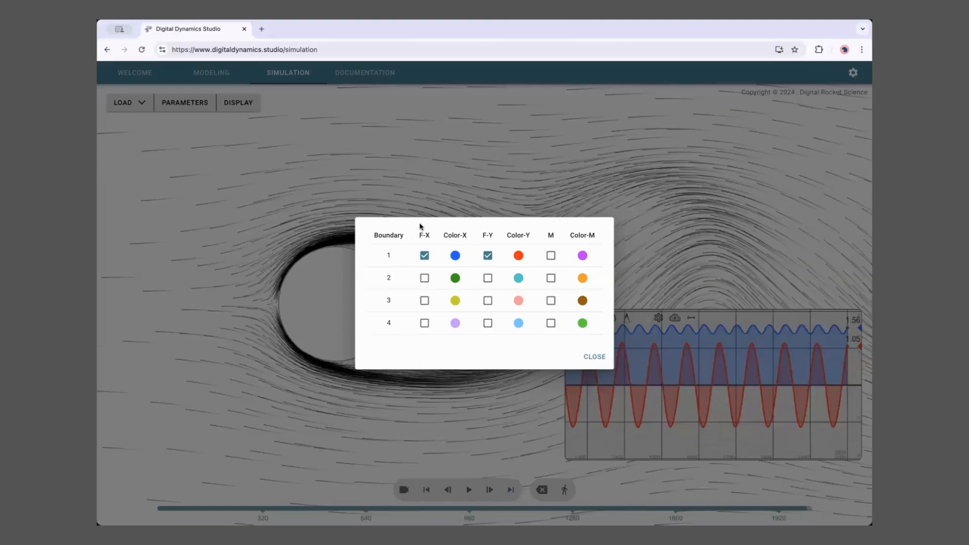
pyautogui.click(425, 278)
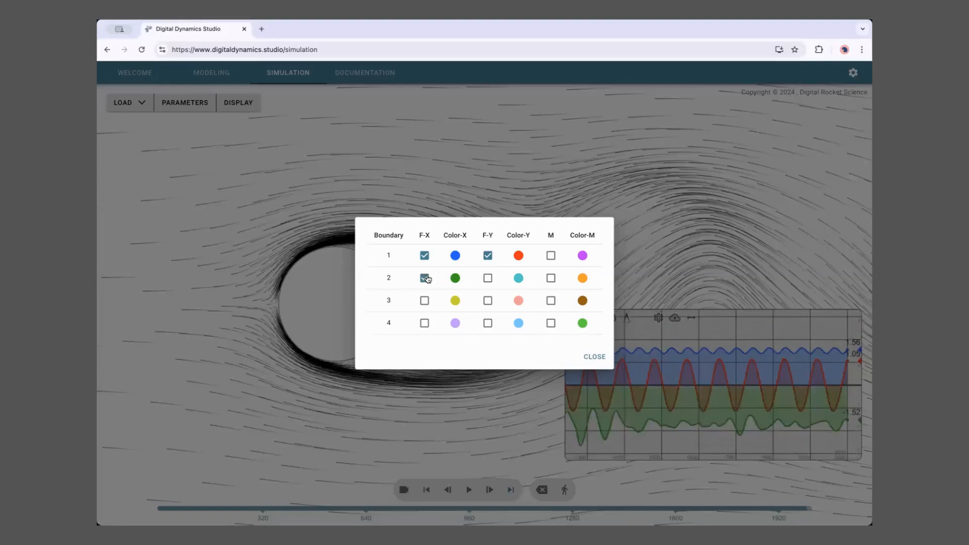
pyautogui.click(487, 255)
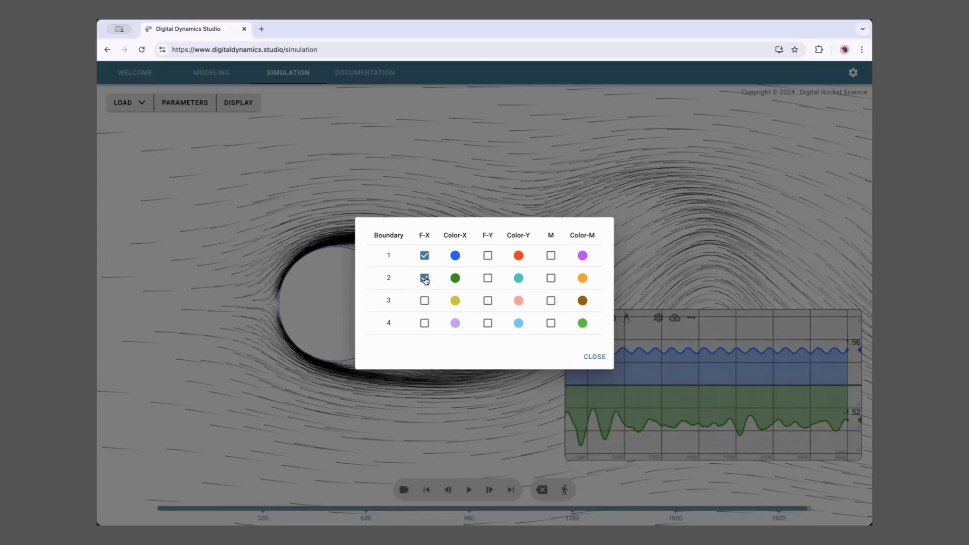
pyautogui.click(425, 278)
pyautogui.click(488, 256)
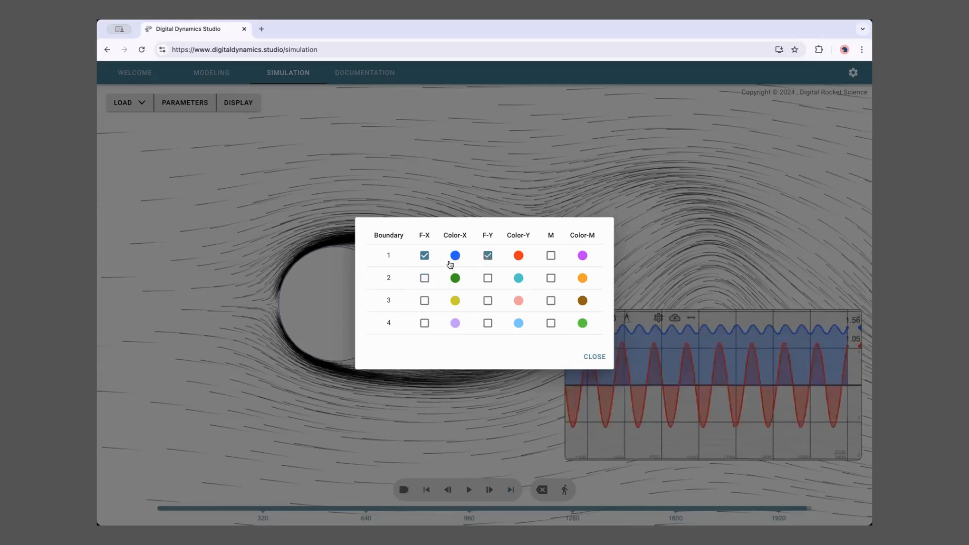
pyautogui.click(425, 278)
pyautogui.click(424, 278)
# - Try teal for the F-X curve of boundary 1, return it to blue, and close the curve settings
pyautogui.click(455, 255)
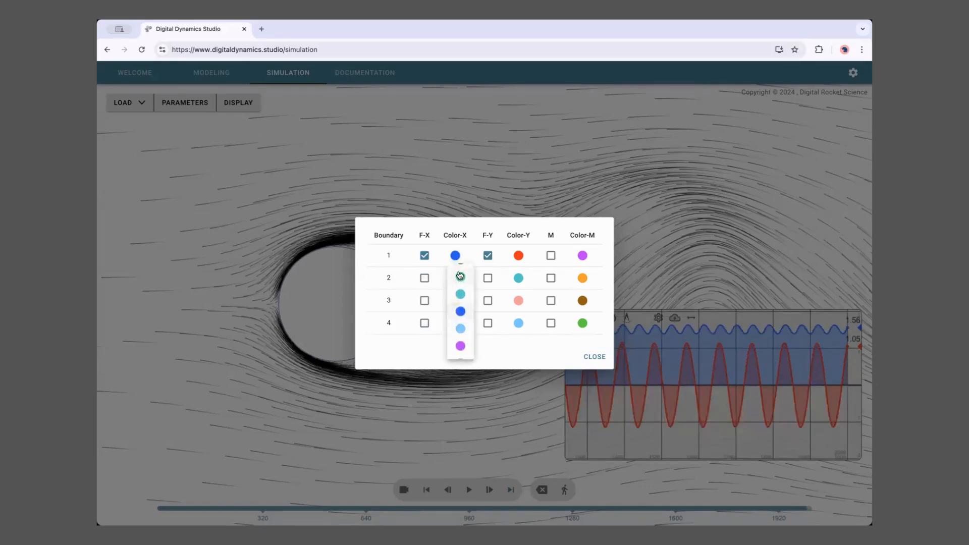
pyautogui.click(459, 276)
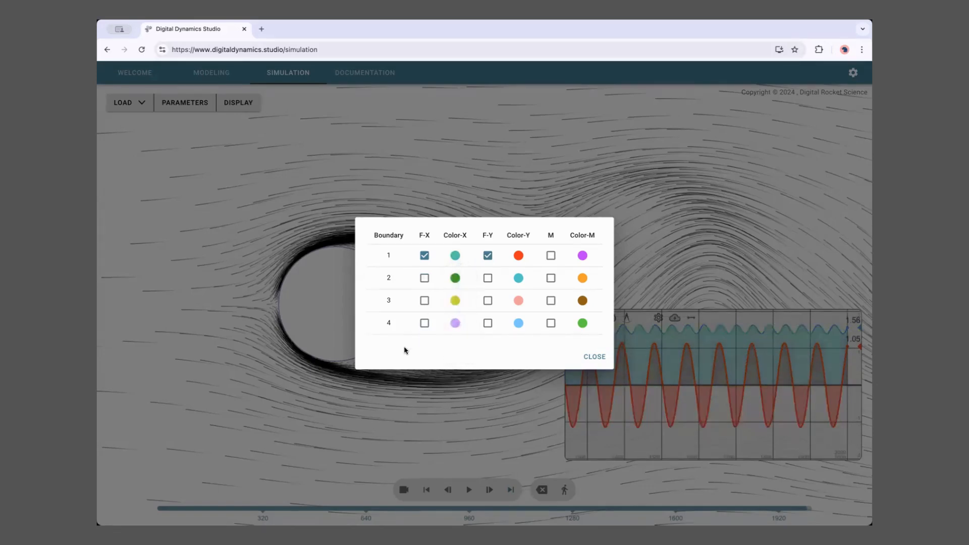
pyautogui.click(455, 255)
pyautogui.click(460, 346)
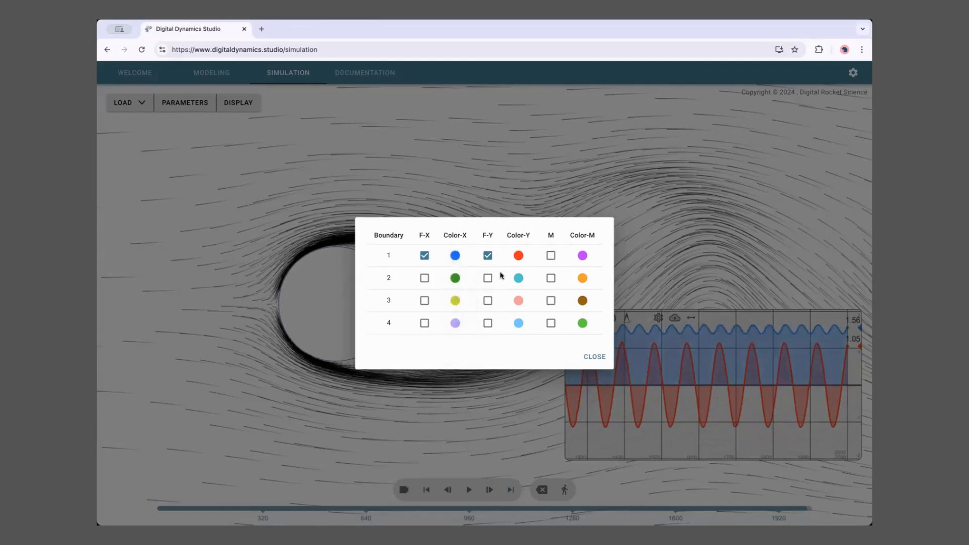
pyautogui.click(594, 357)
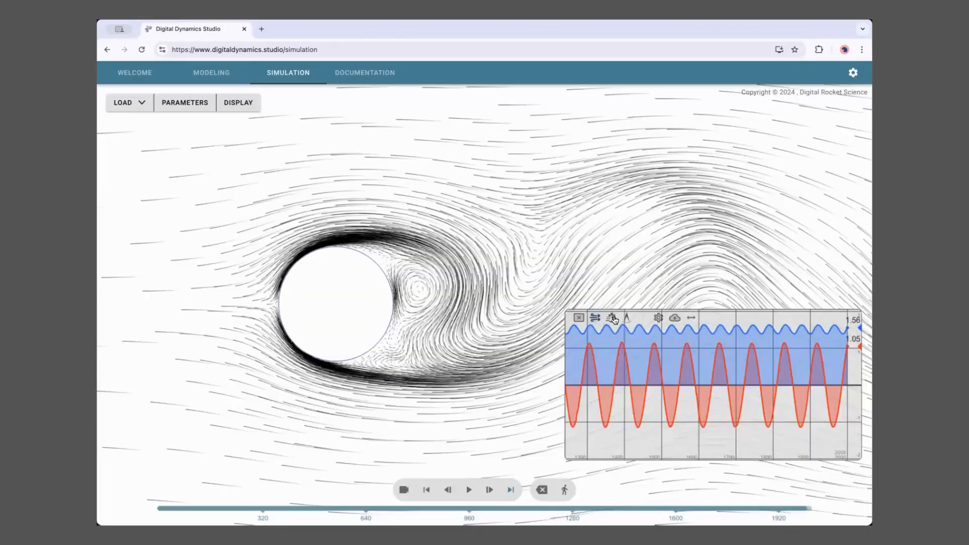
# - Switch the time curves to sim performance, and play the simulation from the start before pausing it
pyautogui.click(612, 320)
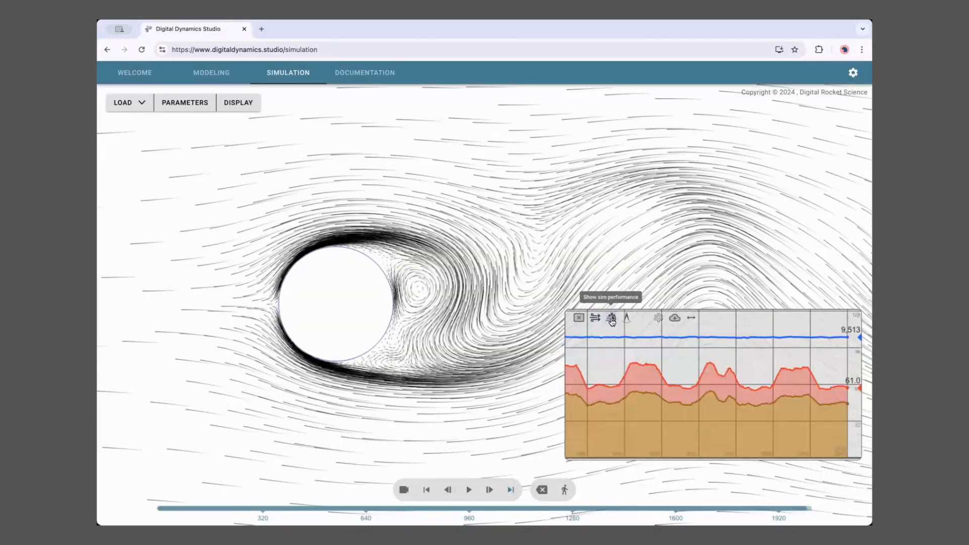
pyautogui.click(469, 490)
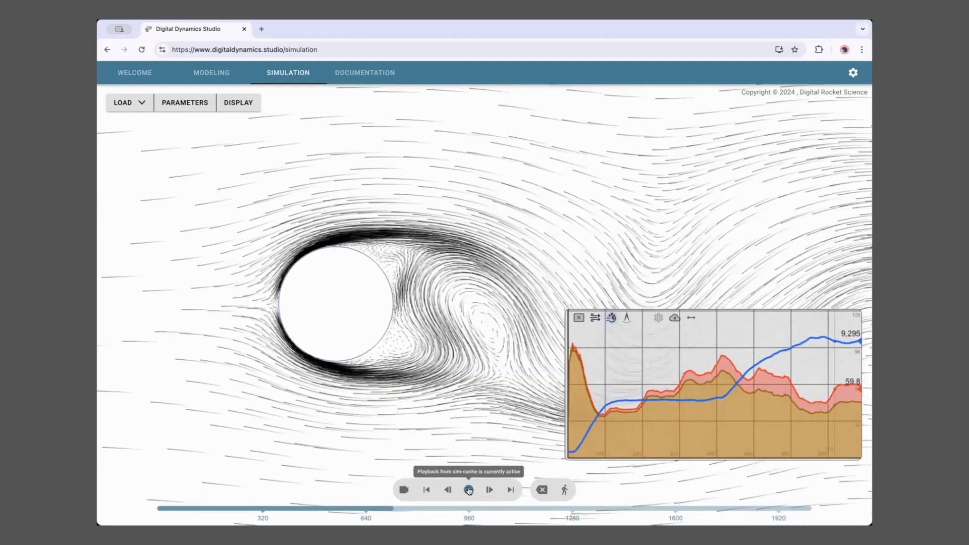
pyautogui.click(469, 490)
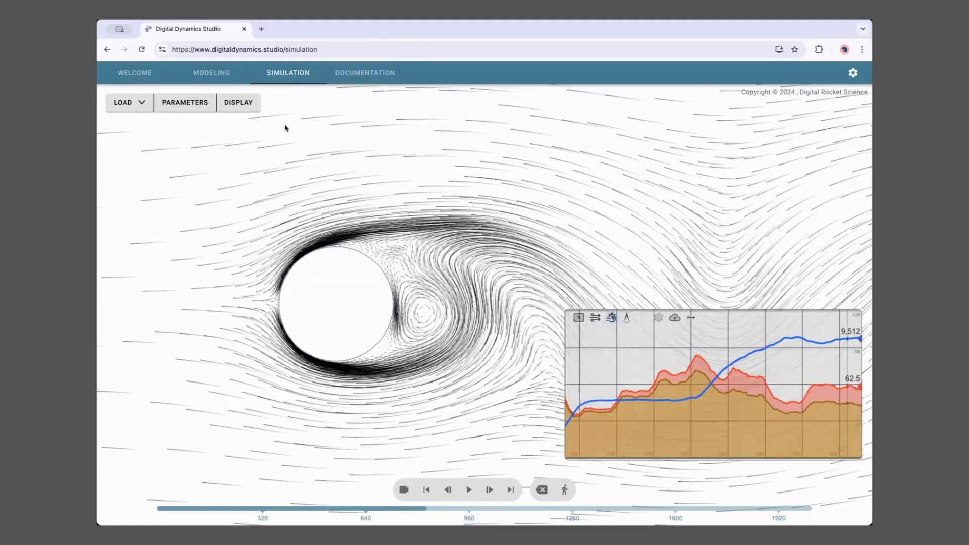
# - Review the simulation parameters with the Advanced Parameters section expanded, and hide them again
pyautogui.click(235, 103)
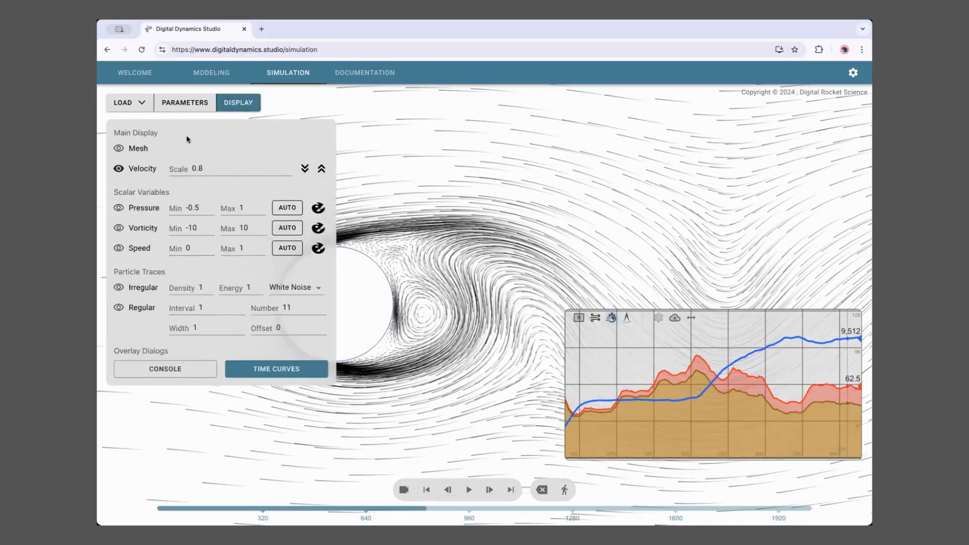
pyautogui.click(185, 103)
pyautogui.click(157, 230)
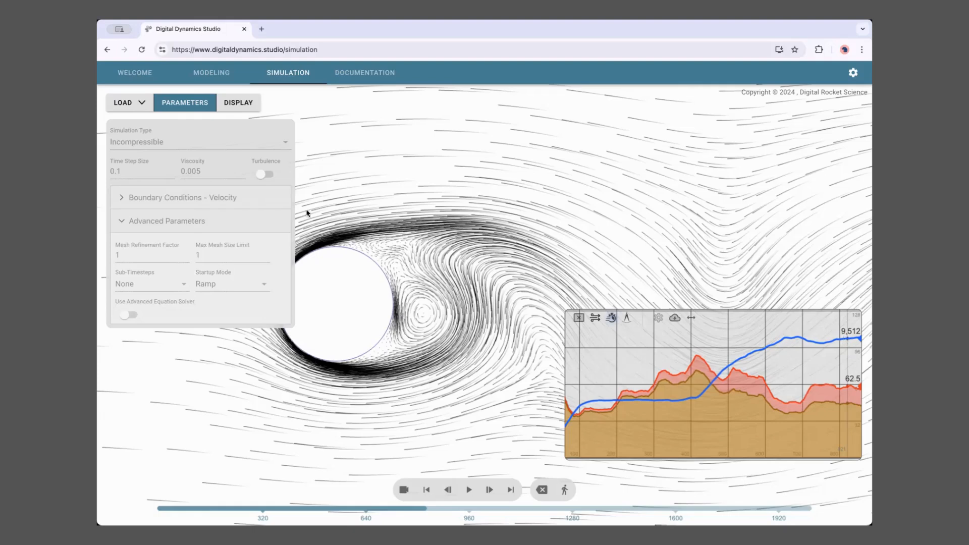
pyautogui.click(202, 106)
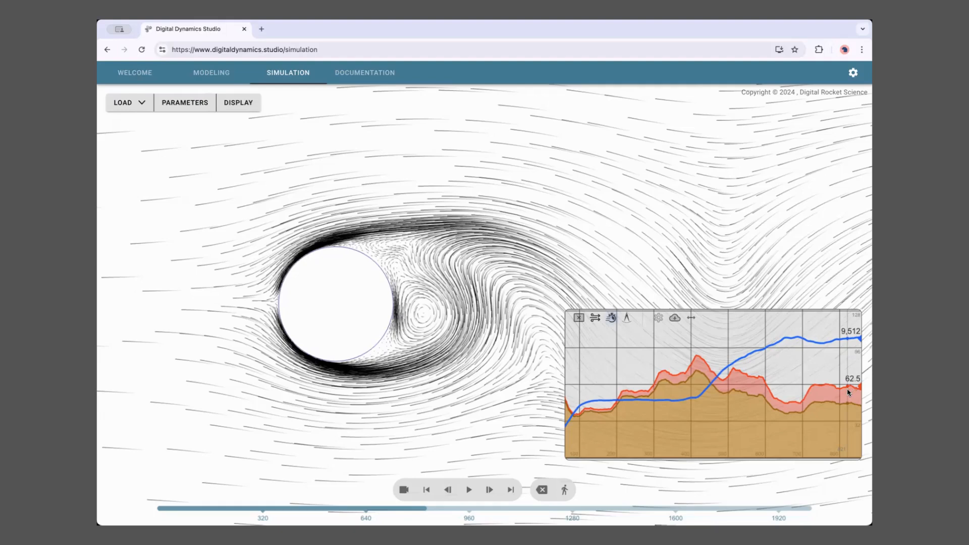
# - Play the flow in two more stretches to follow the sim performance curves, and switch the paused plot to the logarithmic curve
pyautogui.click(469, 490)
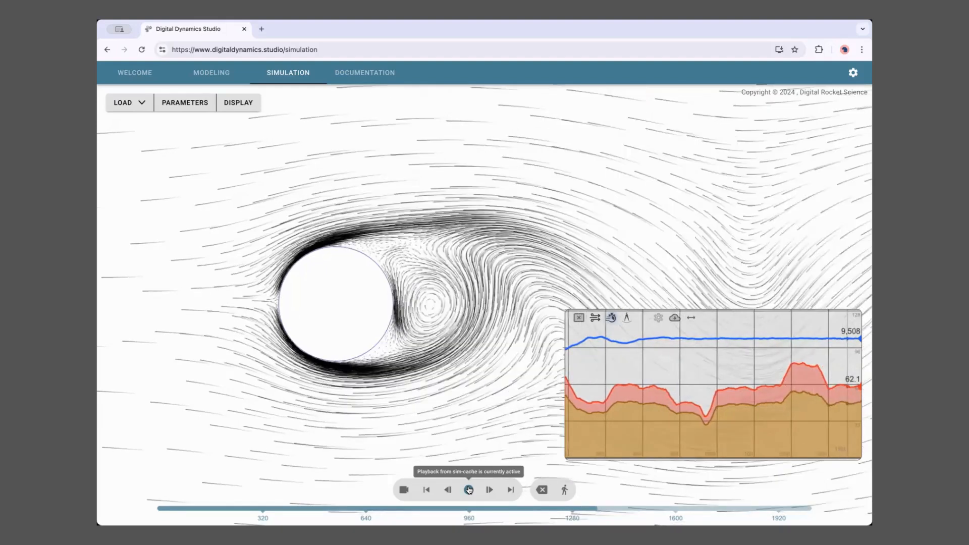
pyautogui.click(468, 490)
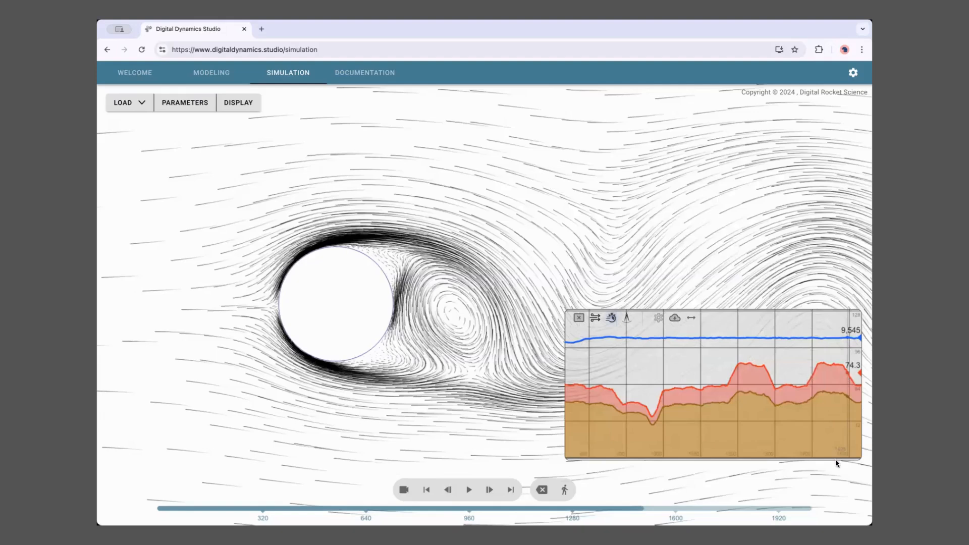
pyautogui.click(468, 490)
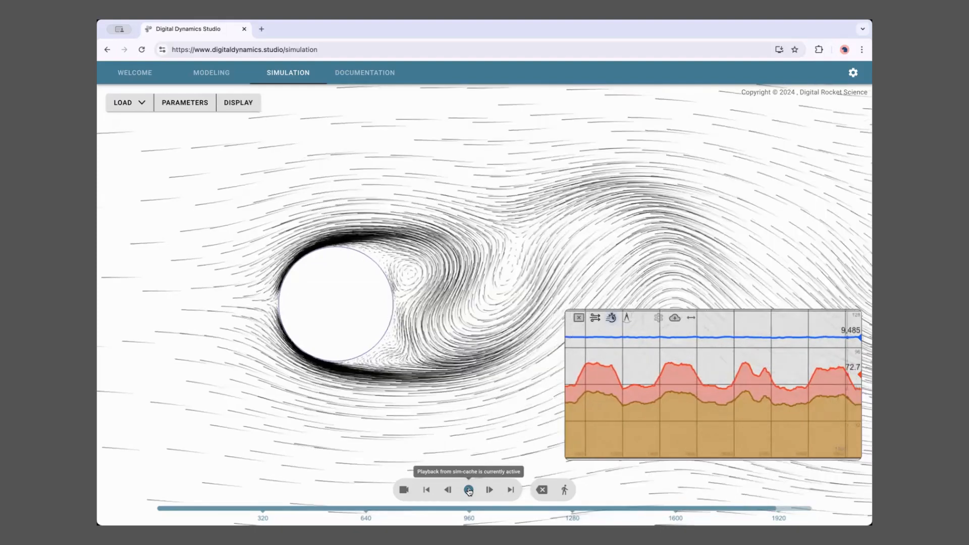
pyautogui.click(468, 490)
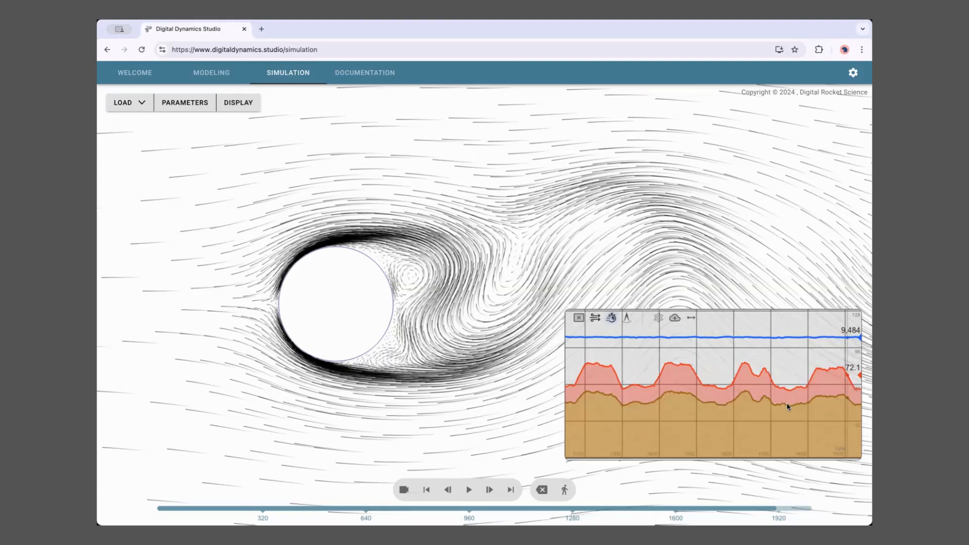
pyautogui.click(628, 319)
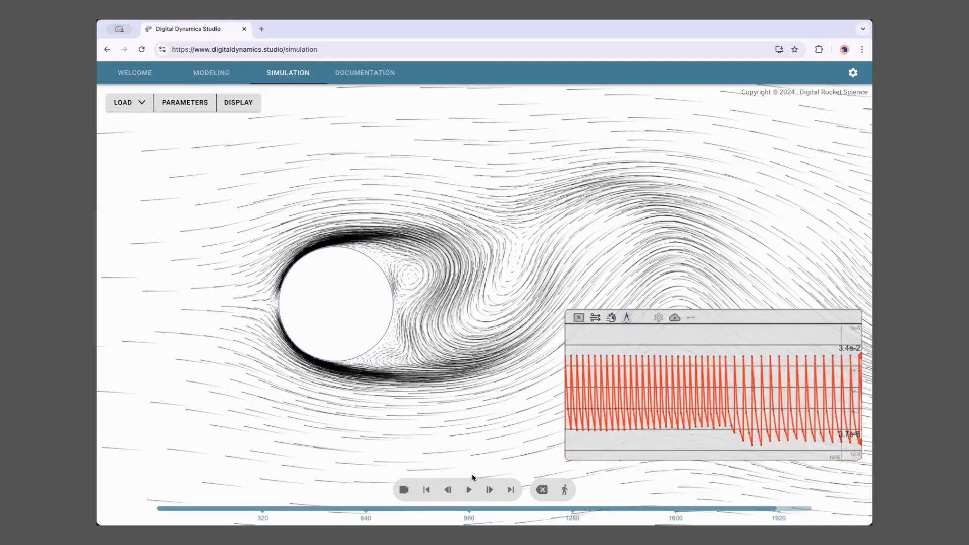
# - Play the simulation to follow the logarithmic solver curve a little further, and pause it
pyautogui.click(467, 490)
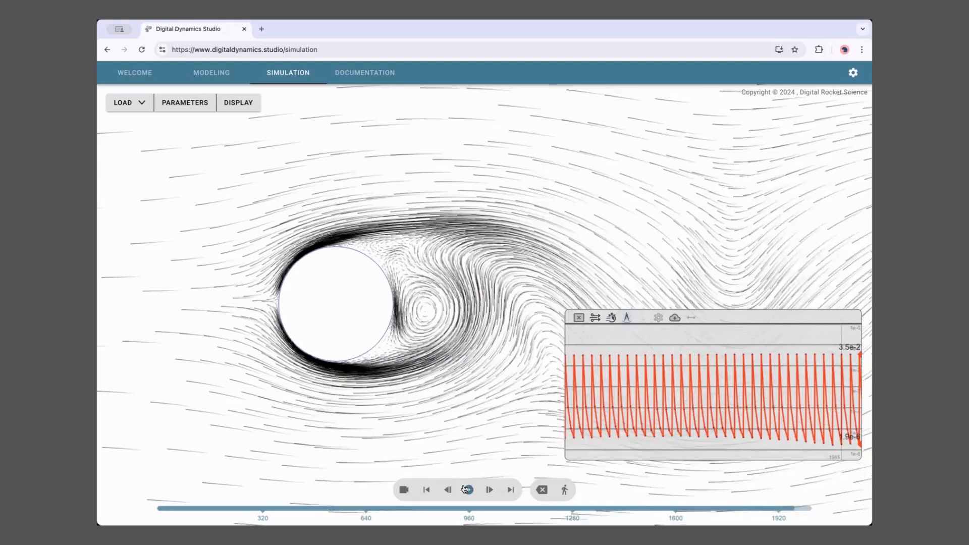
pyautogui.click(467, 490)
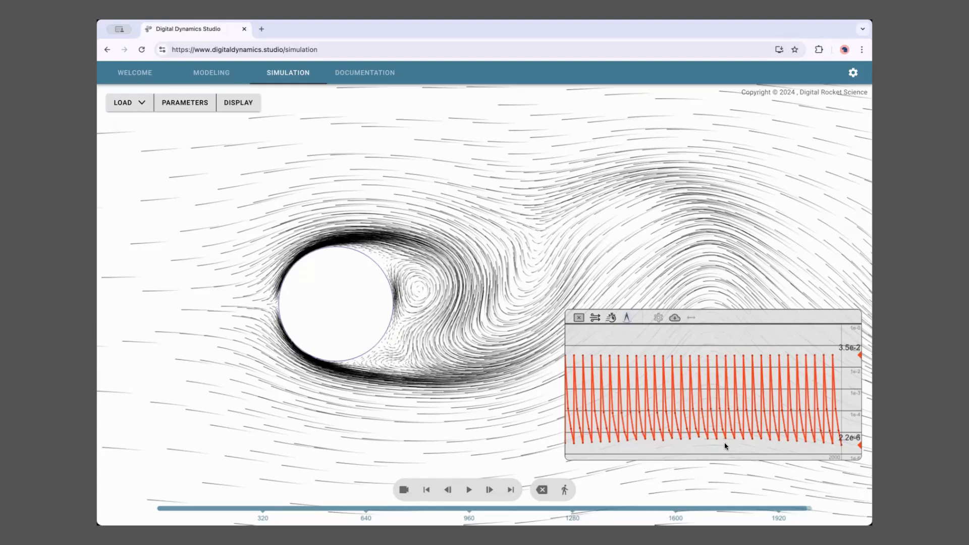
pyautogui.moveTo(440, 407); pyautogui.dragTo(429, 404)
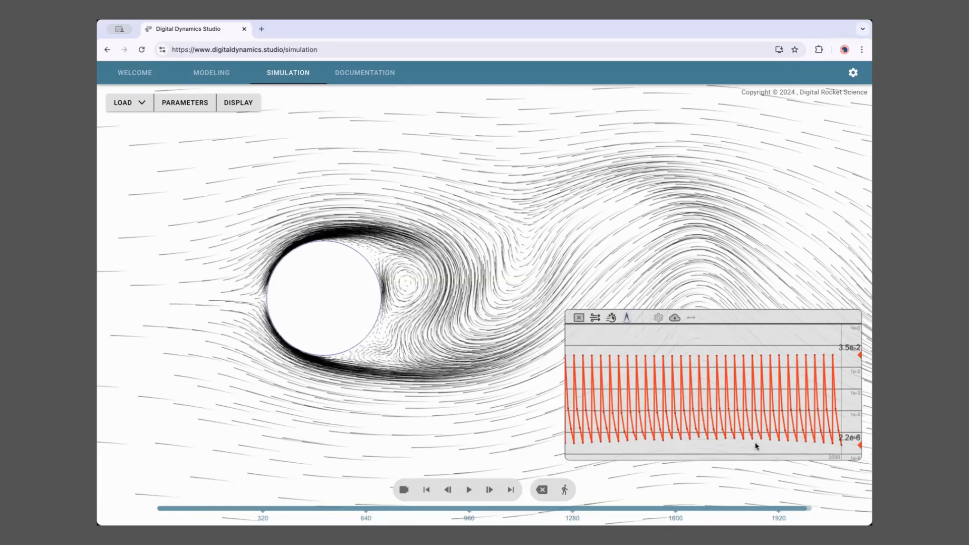
# - Switch the time curves back to the boundary forces, replay the cached flow, and jump to the last frame
pyautogui.click(592, 322)
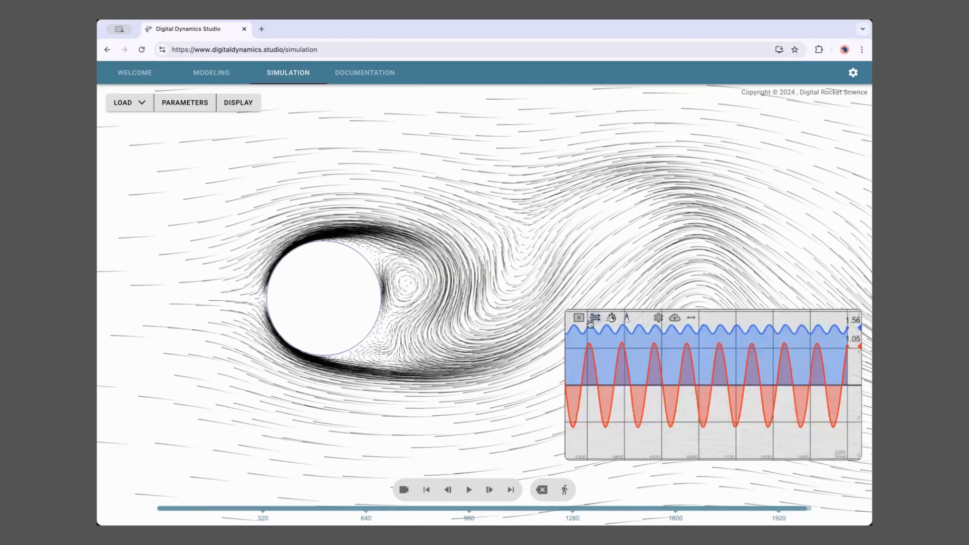
pyautogui.click(468, 491)
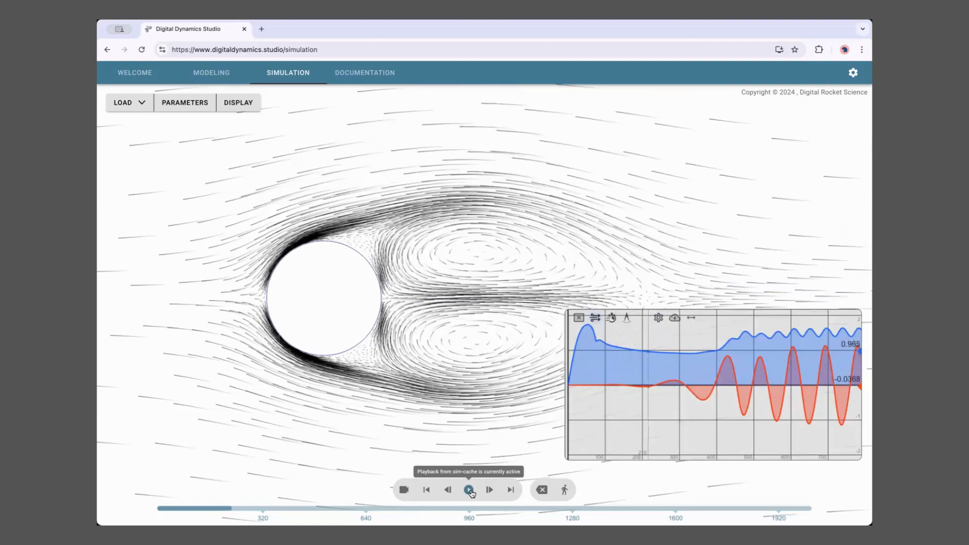
pyautogui.click(511, 490)
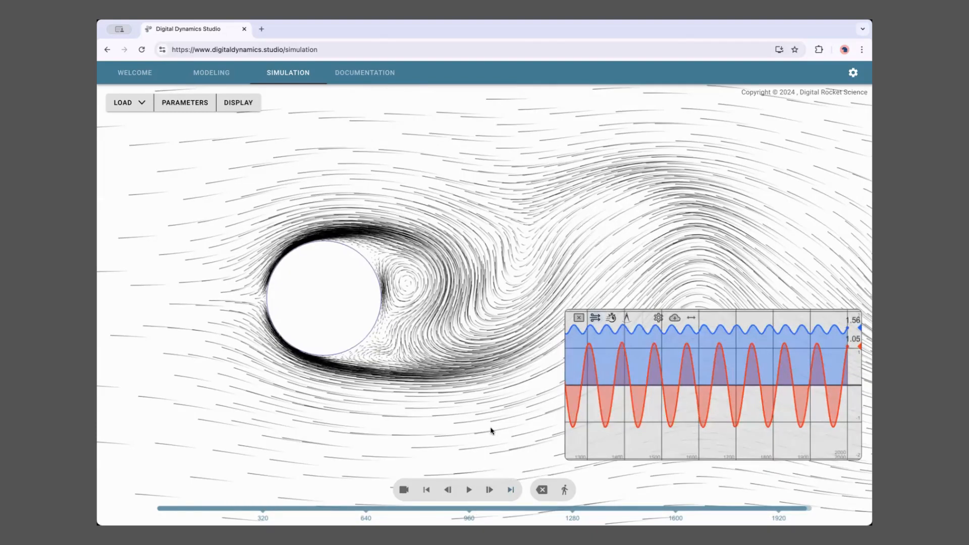
# - Close the time curves, and replace the velocity display with the pressure field in the display options
pyautogui.click(579, 318)
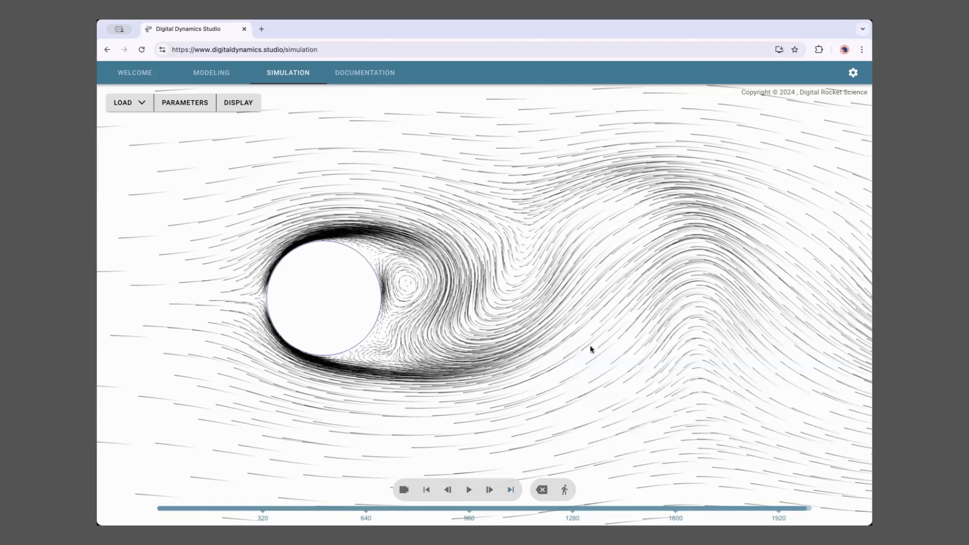
pyautogui.click(244, 103)
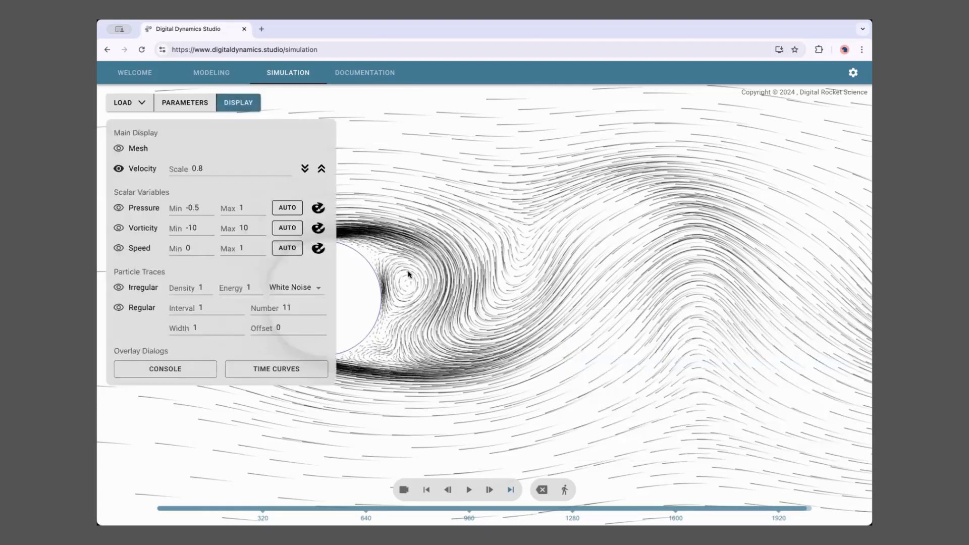
pyautogui.click(134, 171)
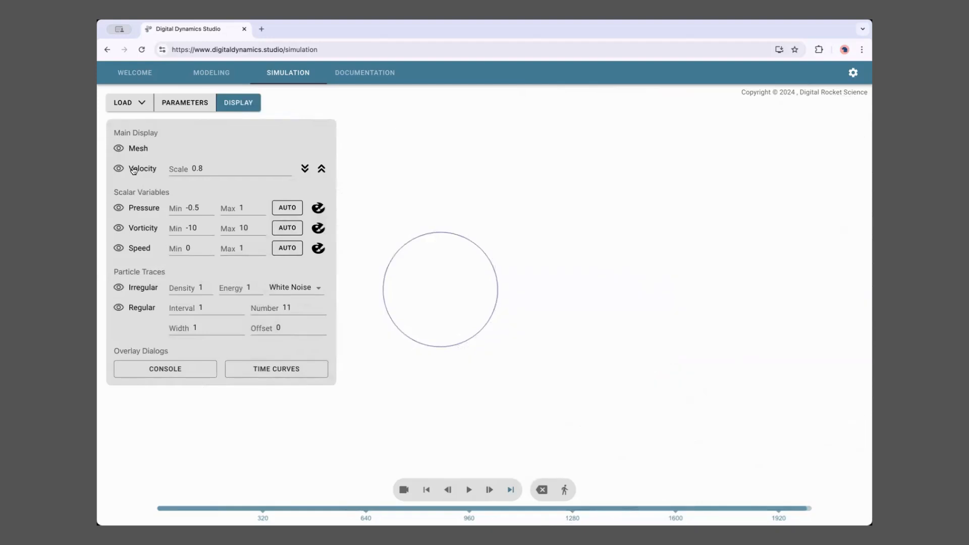
pyautogui.click(133, 212)
pyautogui.scroll(-2, 465, 363)
pyautogui.moveTo(467, 356); pyautogui.dragTo(451, 350)
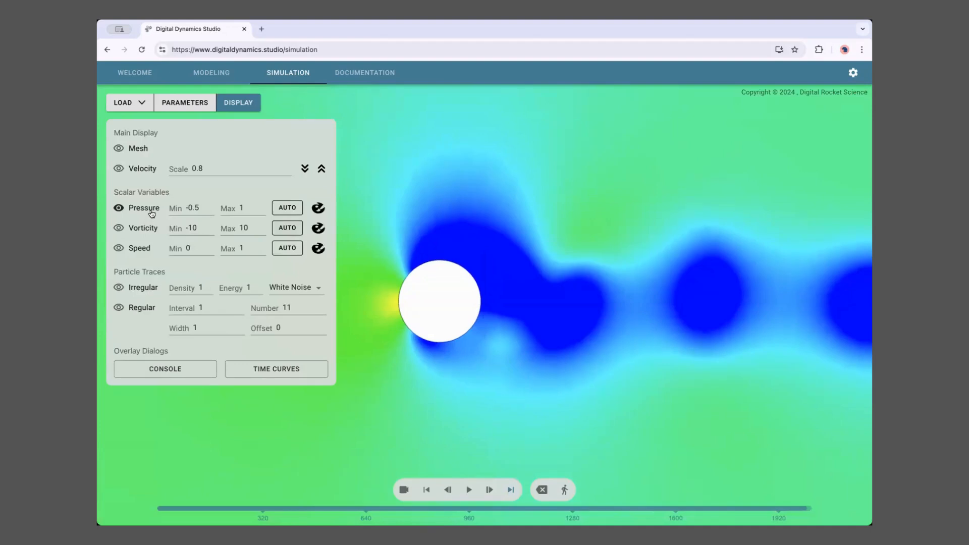
# - View the Rainbow colour map of the pressure variable in the Color-Map Editor, and close the editor without changes
pyautogui.click(317, 210)
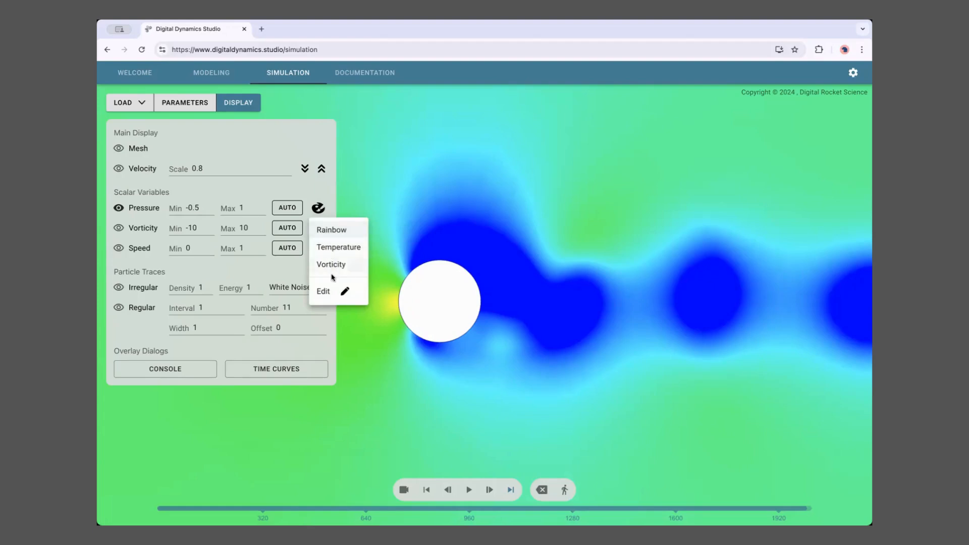
pyautogui.click(325, 290)
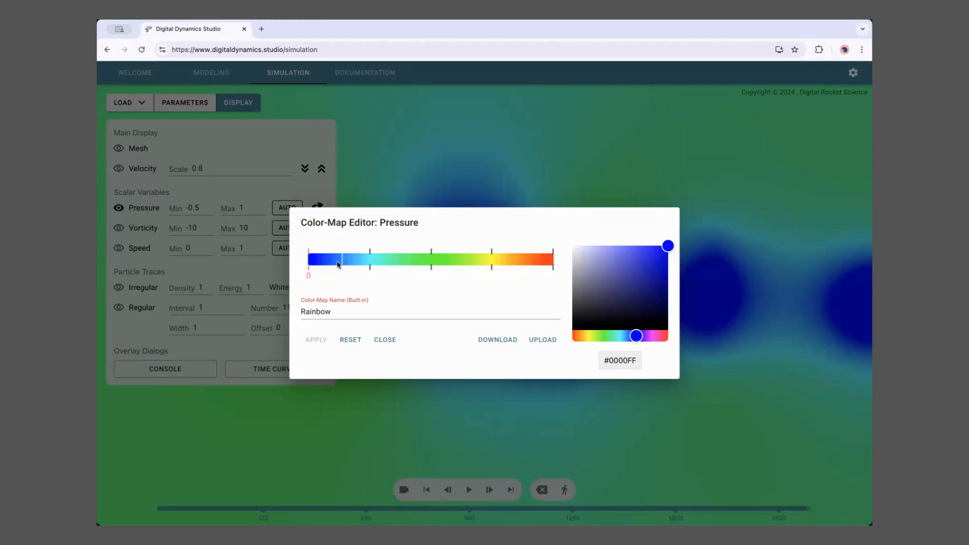
pyautogui.click(477, 177)
pyautogui.moveTo(510, 324)
pyautogui.mouseDown()
pyautogui.moveTo(582, 286)
pyautogui.moveTo(497, 324)
pyautogui.mouseUp()
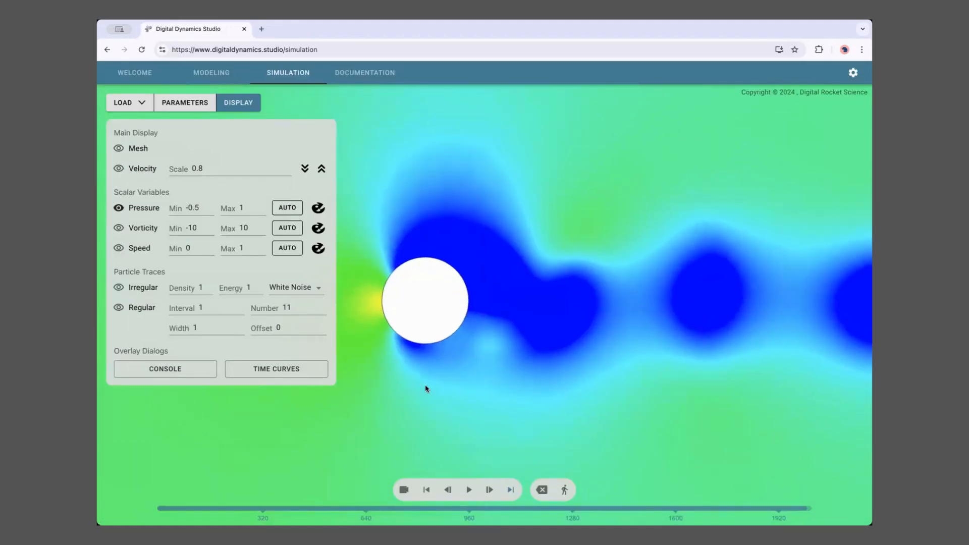
# - Try 2 and 0.5 as the maximum of the pressure colour range
pyautogui.scroll(-3, 425, 384)
pyautogui.scroll(-3, 440, 371)
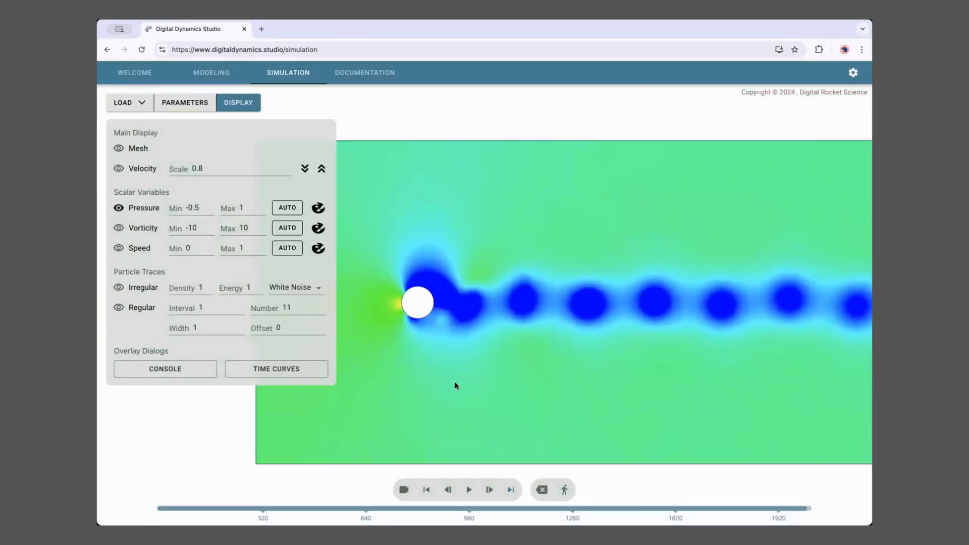
pyautogui.scroll(5, 456, 386)
pyautogui.moveTo(456, 386); pyautogui.dragTo(601, 362)
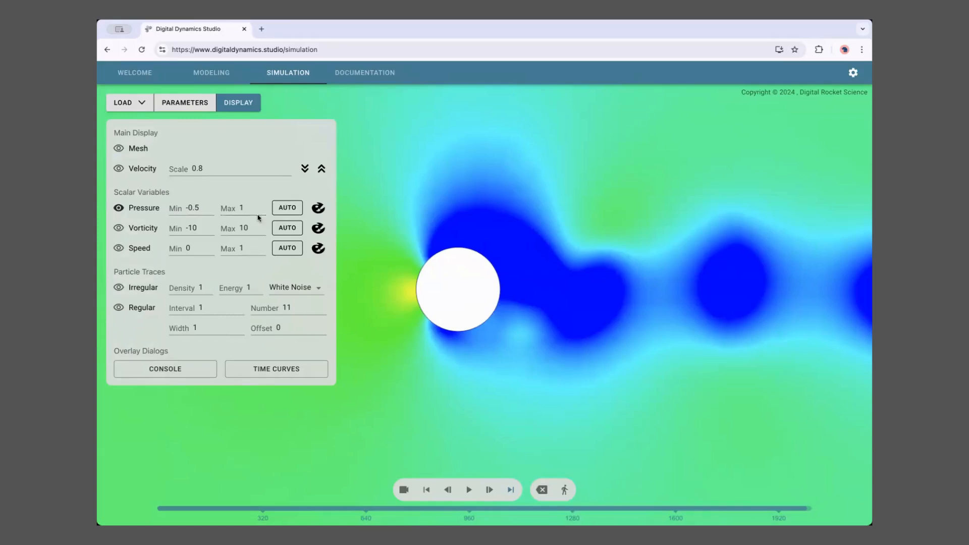
pyautogui.moveTo(254, 207); pyautogui.dragTo(232, 204)
pyautogui.write('2')
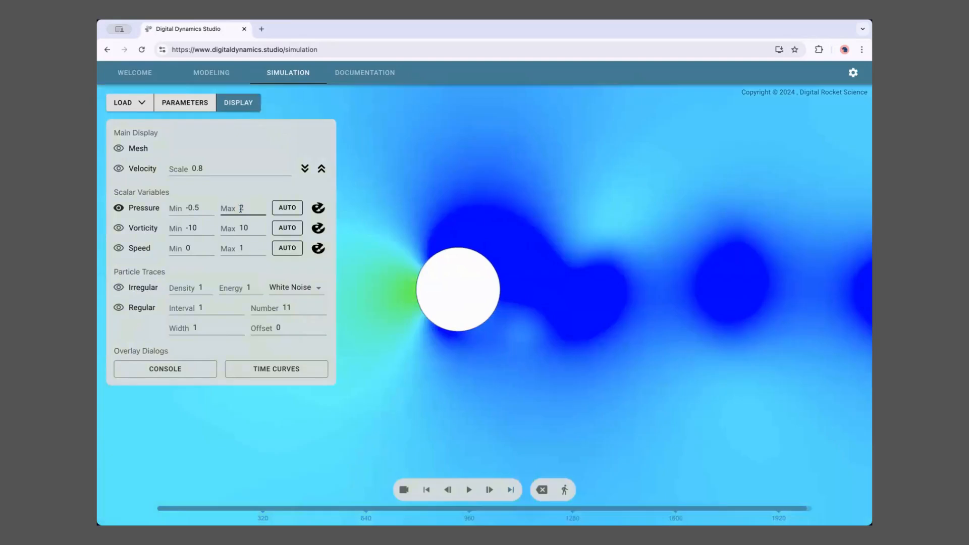
pyautogui.press('BackSpace')
pyautogui.write('0.5')
pyautogui.press('Return')
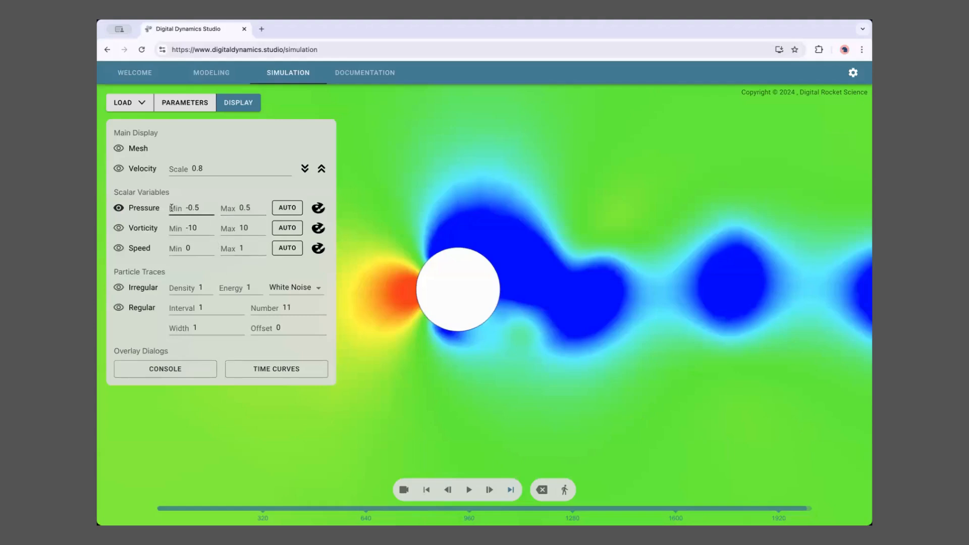
# - Fit the pressure colour range automatically to the data, and play the pressure field before pausing it
pyautogui.click(294, 212)
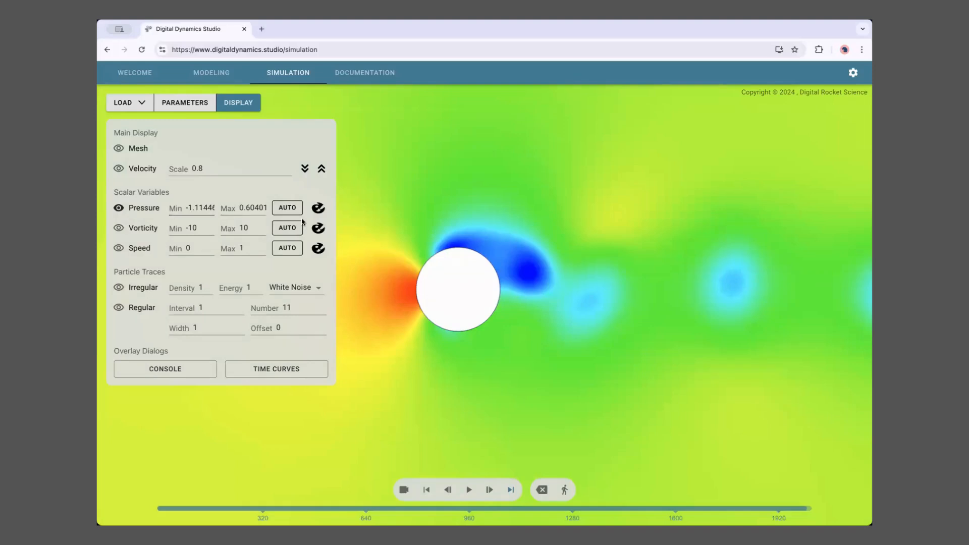
pyautogui.scroll(-5, 619, 271)
pyautogui.scroll(6, 618, 270)
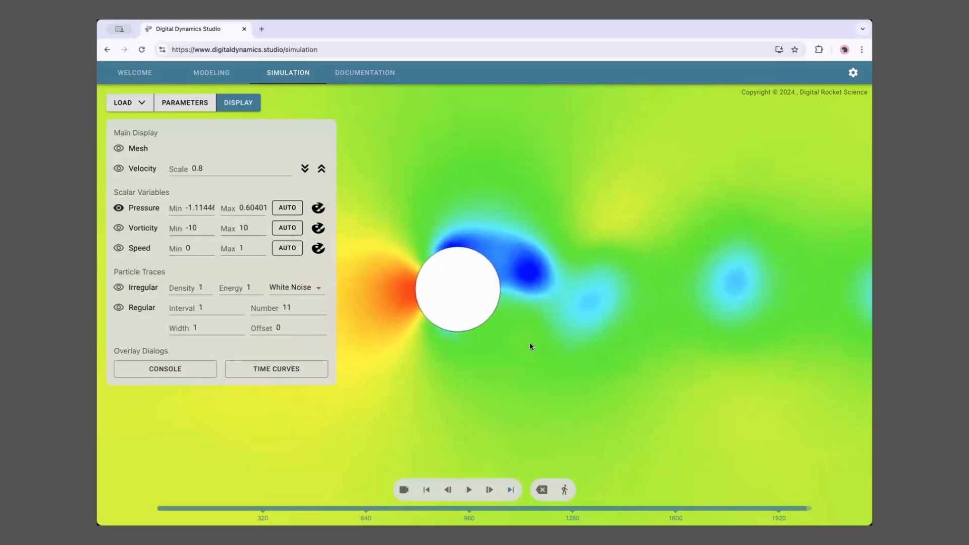
pyautogui.scroll(-2, 529, 344)
pyautogui.scroll(2, 525, 345)
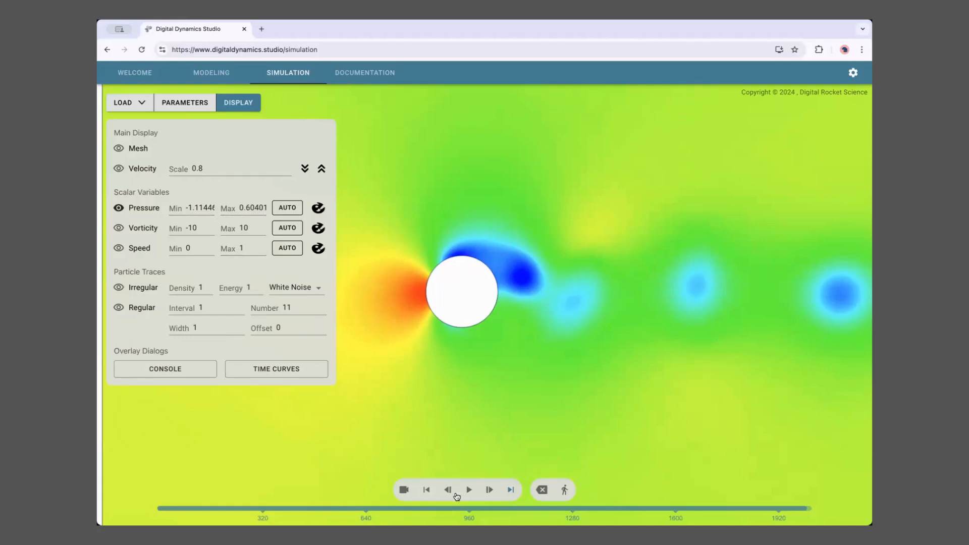
pyautogui.click(474, 482)
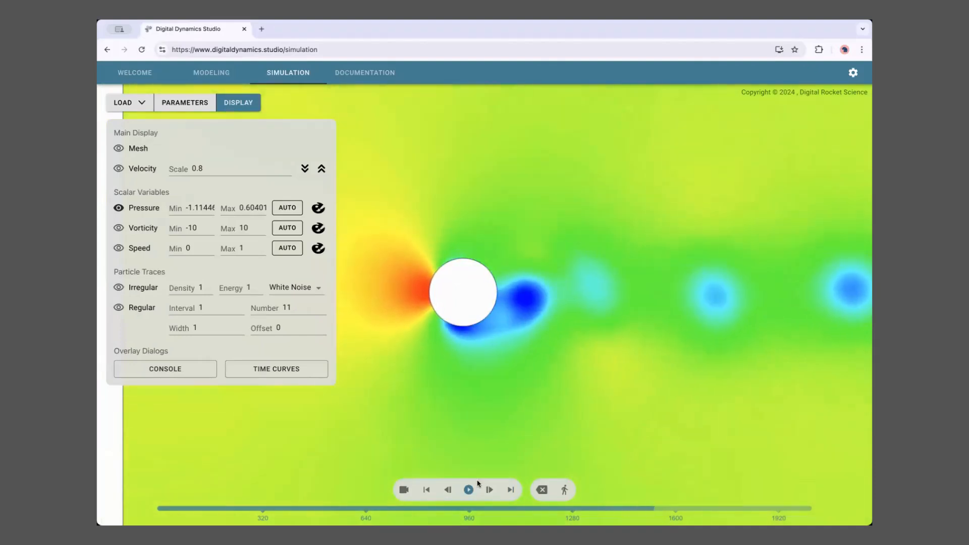
pyautogui.click(470, 489)
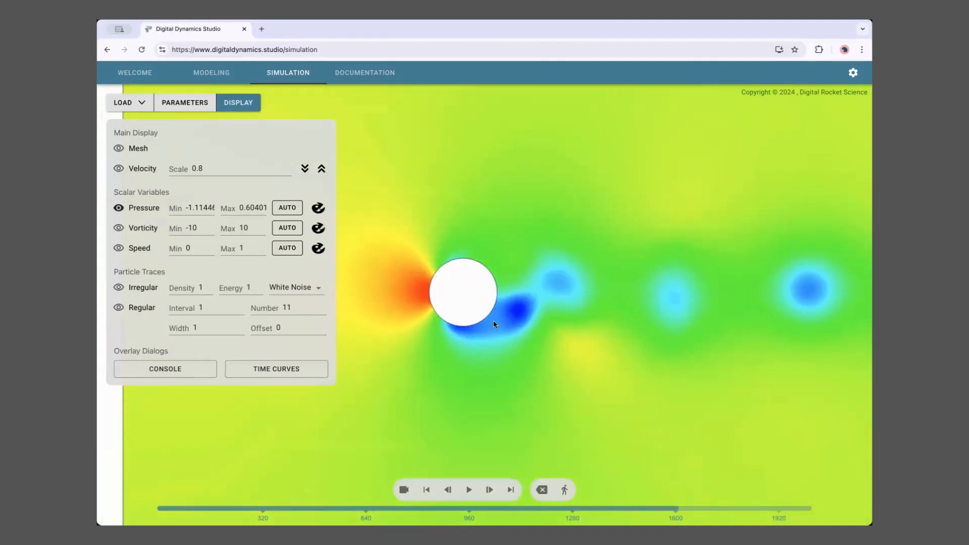
# - Show the speed field instead of pressure, and examine it around the cylinder and along the wake
pyautogui.click(120, 250)
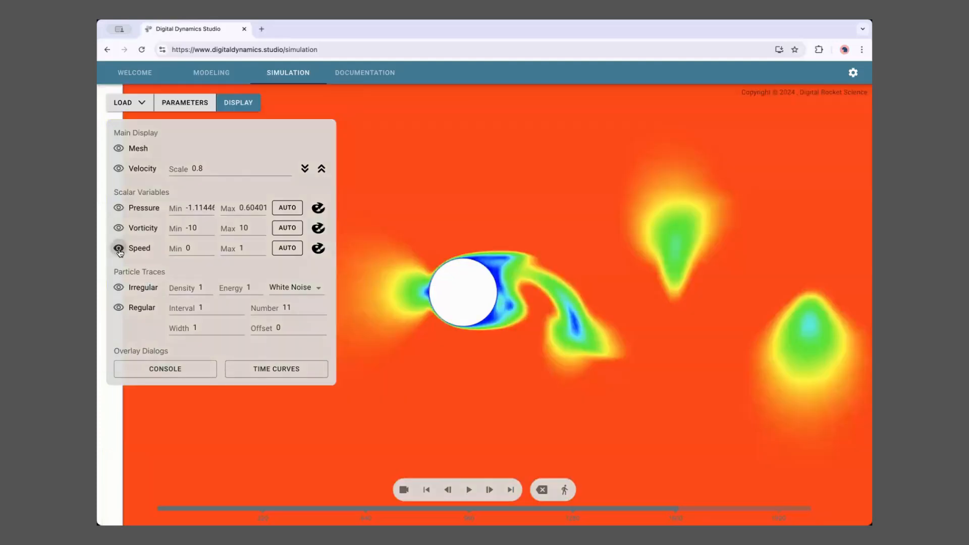
pyautogui.scroll(3, 524, 413)
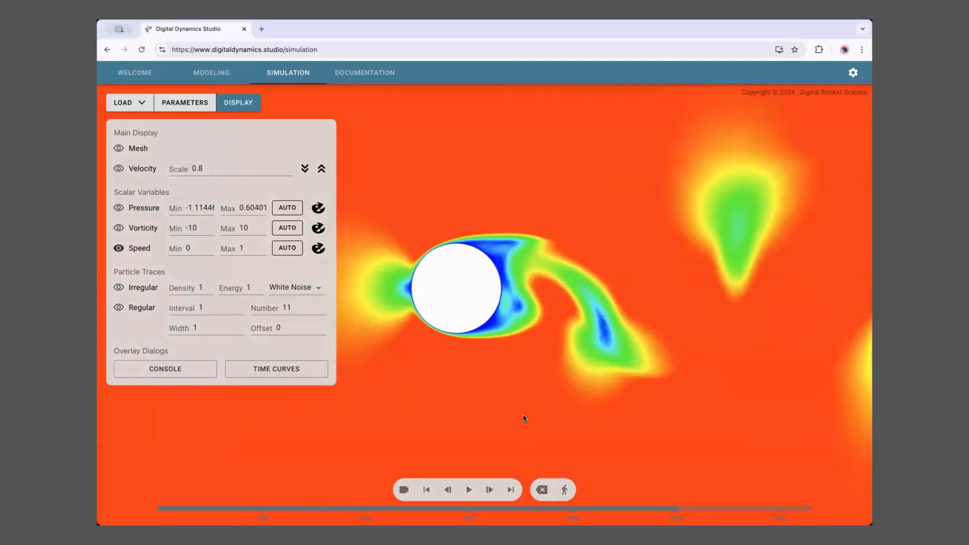
pyautogui.scroll(-4, 470, 387)
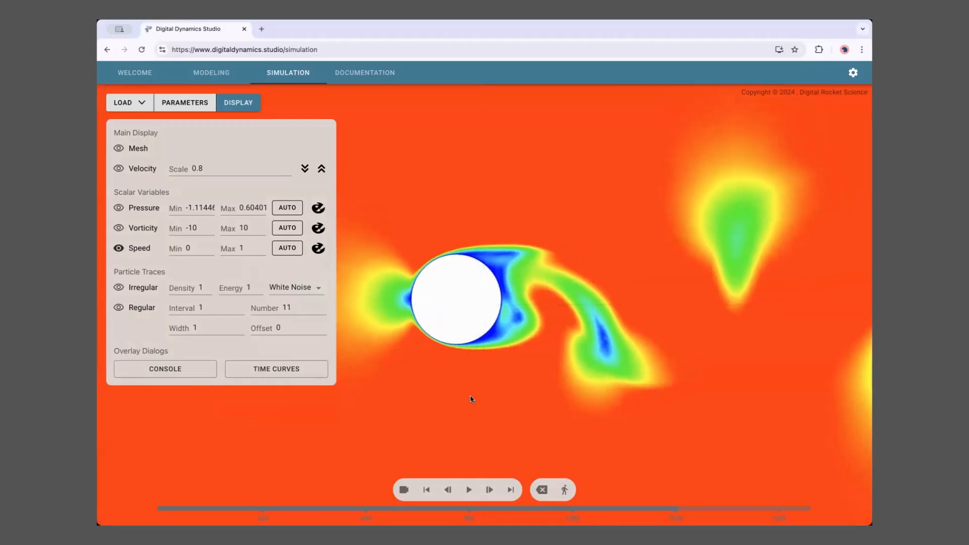
pyautogui.moveTo(594, 401); pyautogui.dragTo(498, 396)
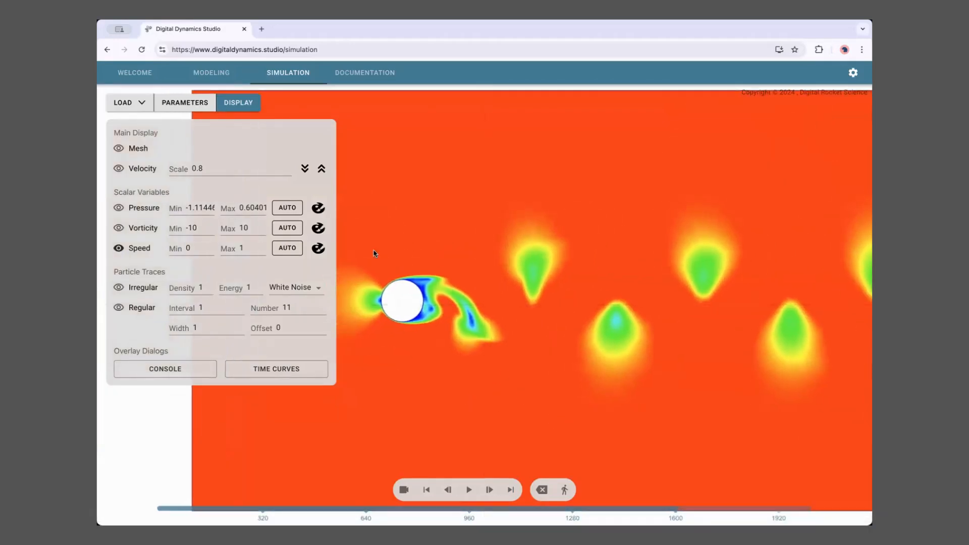
# - View the Rainbow colour map of the speed variable in the Color-Map Editor, and close the editor without changes
pyautogui.click(318, 248)
pyautogui.click(326, 331)
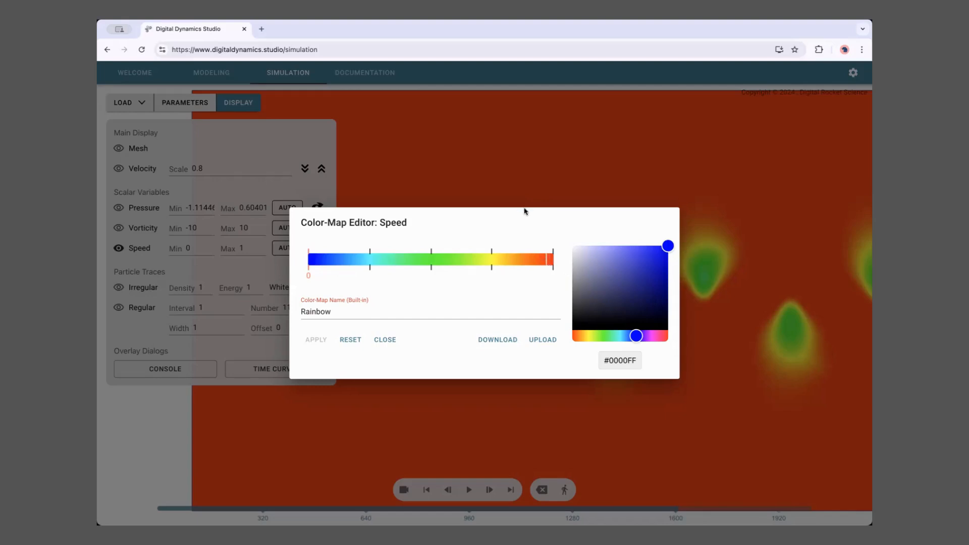
pyautogui.click(520, 188)
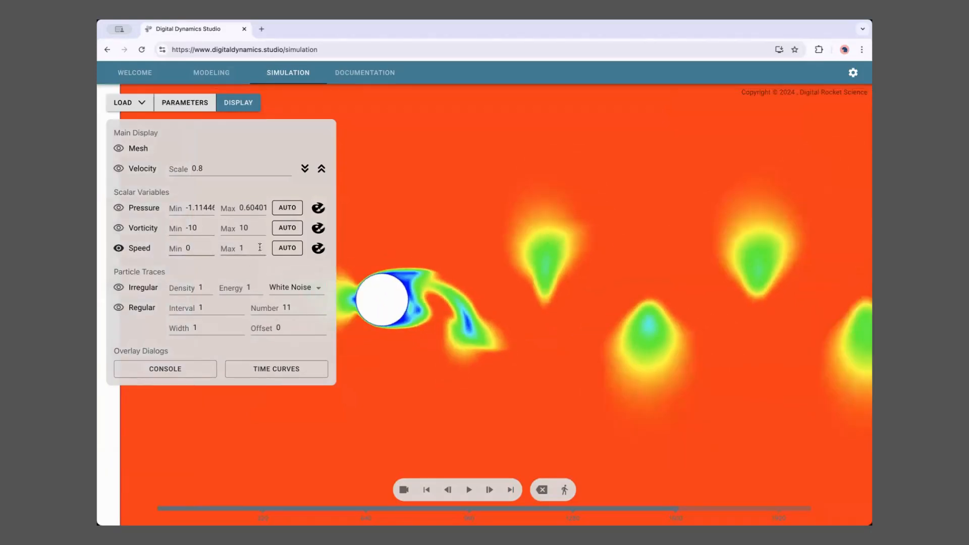
# - Fit the speed colour range automatically to the data, and play the speed field around the cylinder
pyautogui.click(287, 247)
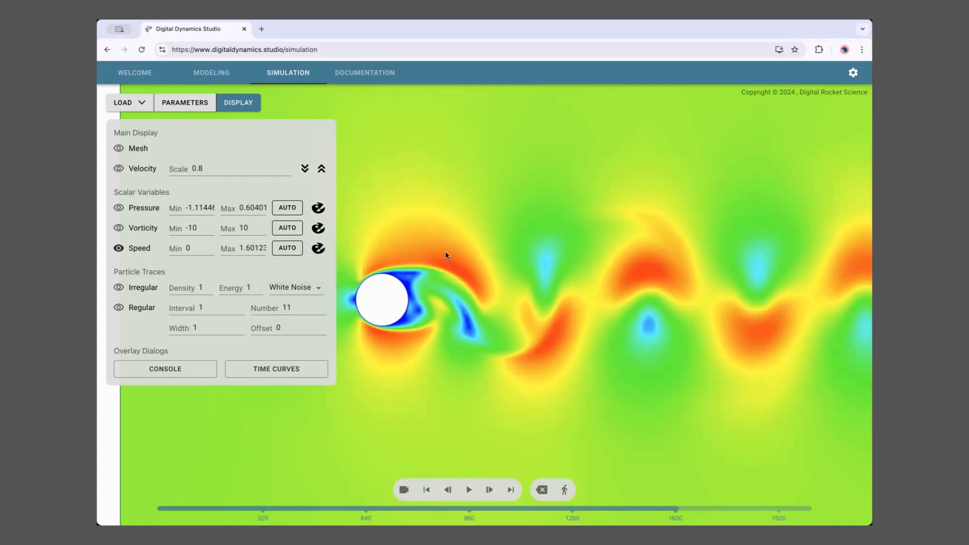
pyautogui.moveTo(391, 374); pyautogui.dragTo(481, 402)
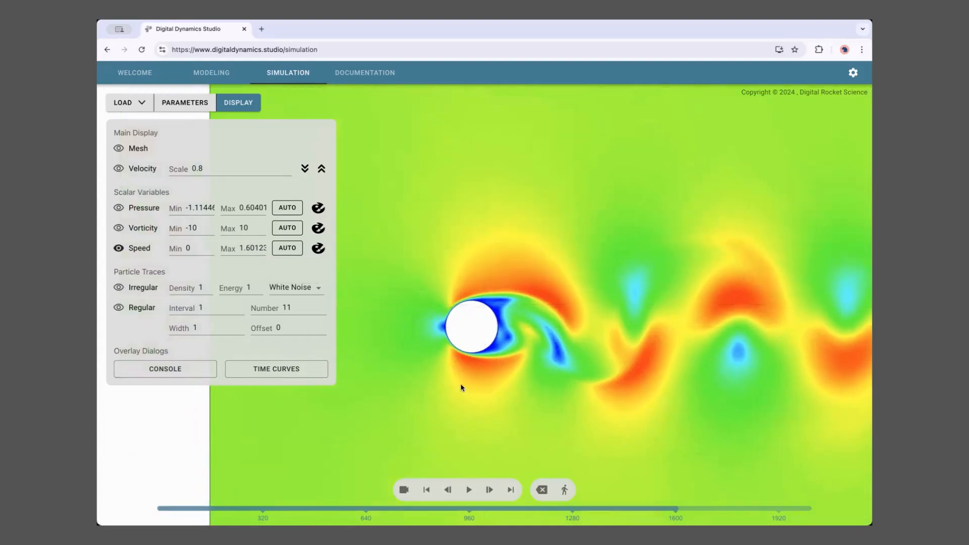
pyautogui.scroll(5, 442, 373)
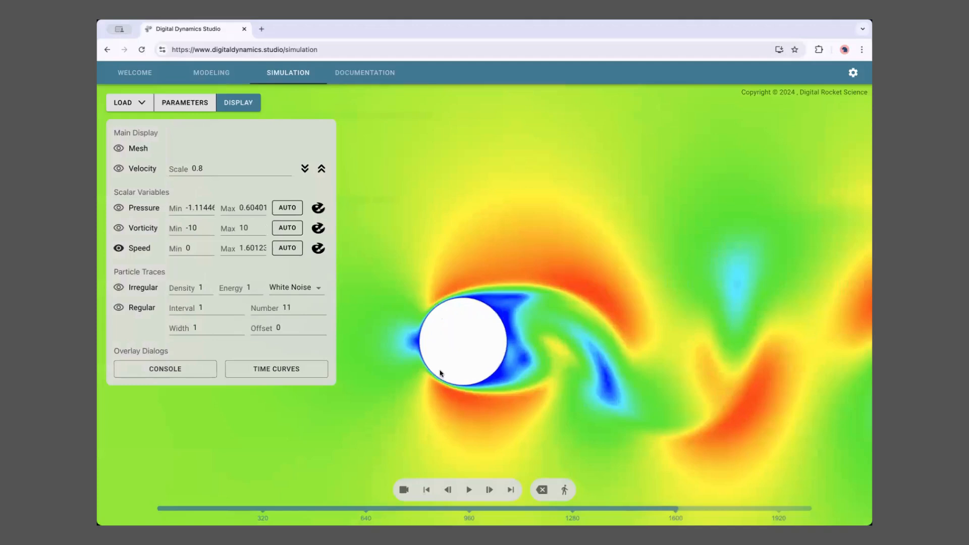
pyautogui.moveTo(441, 371); pyautogui.dragTo(441, 330)
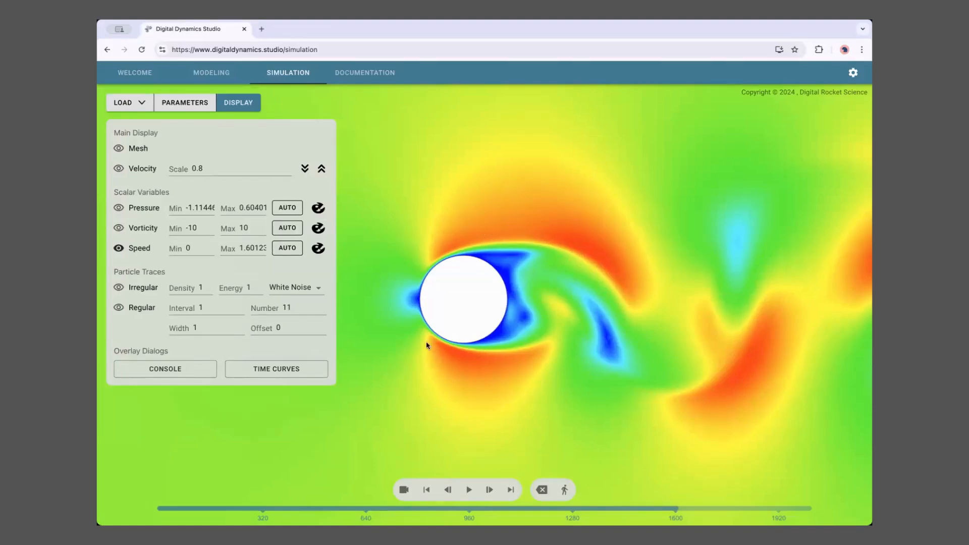
pyautogui.scroll(-3, 605, 366)
pyautogui.moveTo(568, 368); pyautogui.dragTo(518, 367)
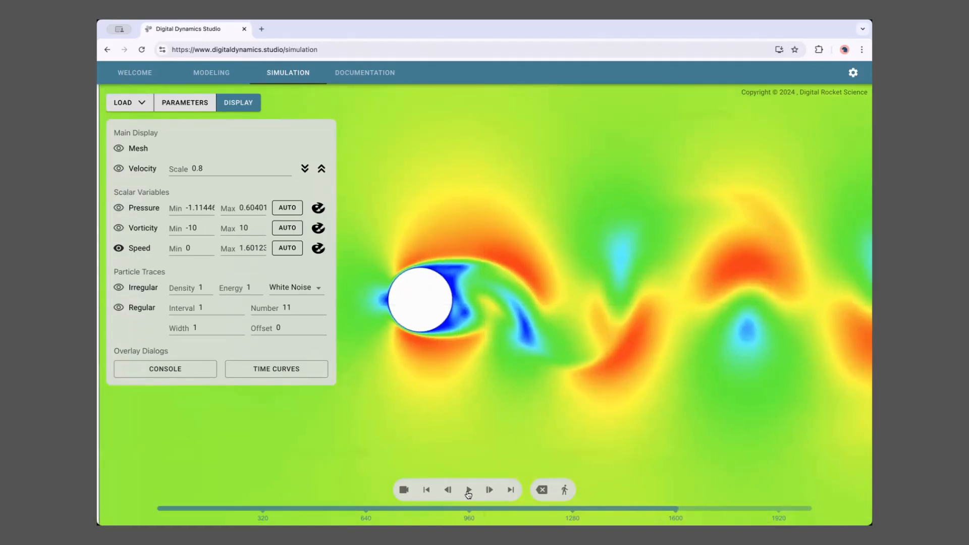
pyautogui.click(469, 491)
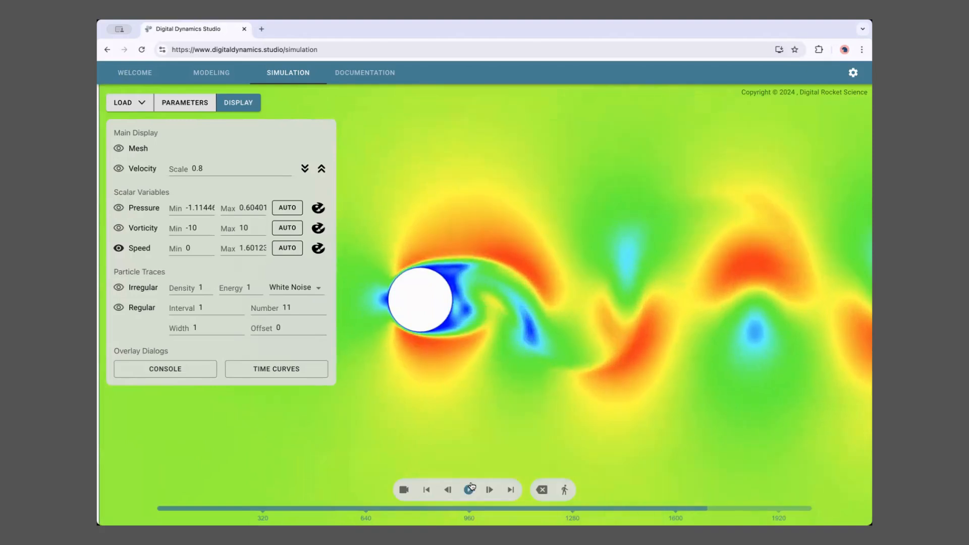
pyautogui.scroll(-2, 536, 392)
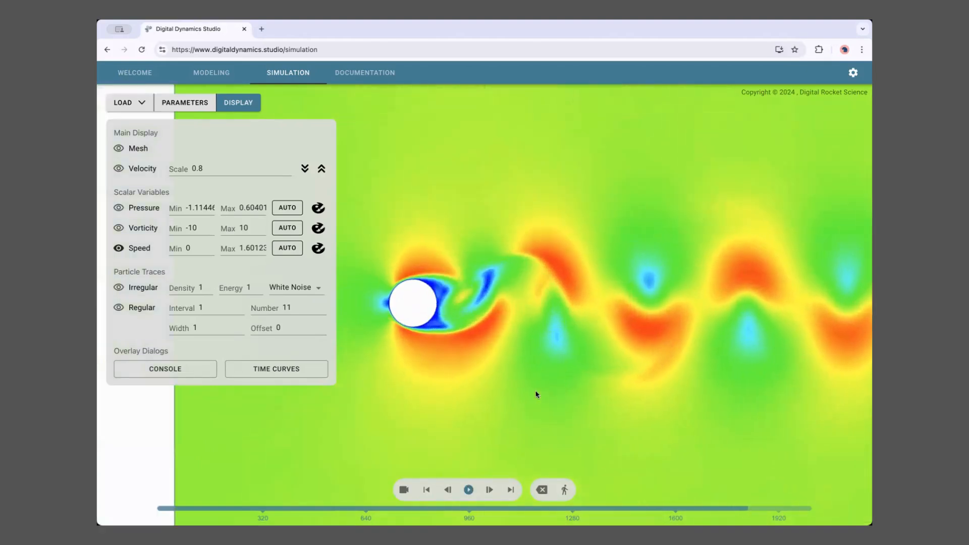
# - Examine the playing speed field closer around the cylinder, and pause the playback
pyautogui.scroll(1, 536, 393)
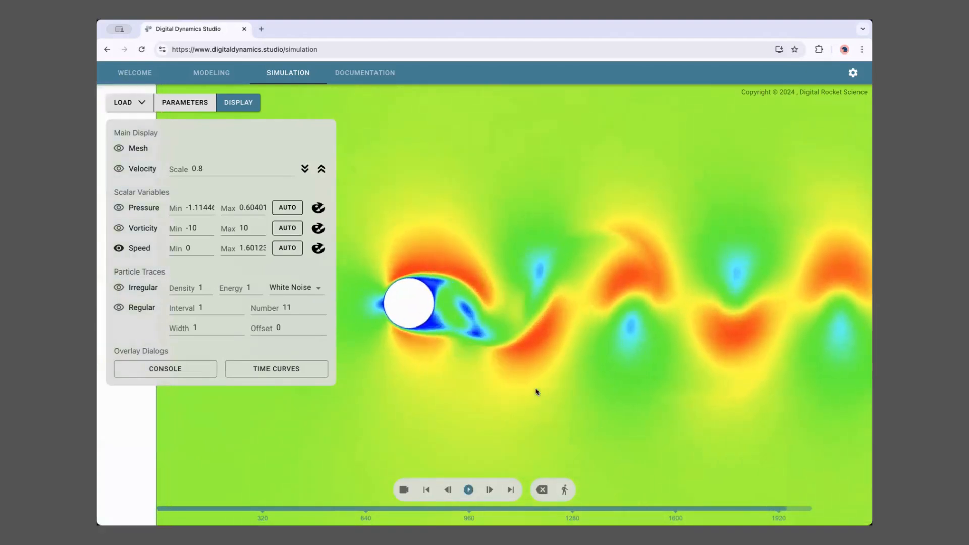
pyautogui.scroll(1, 537, 392)
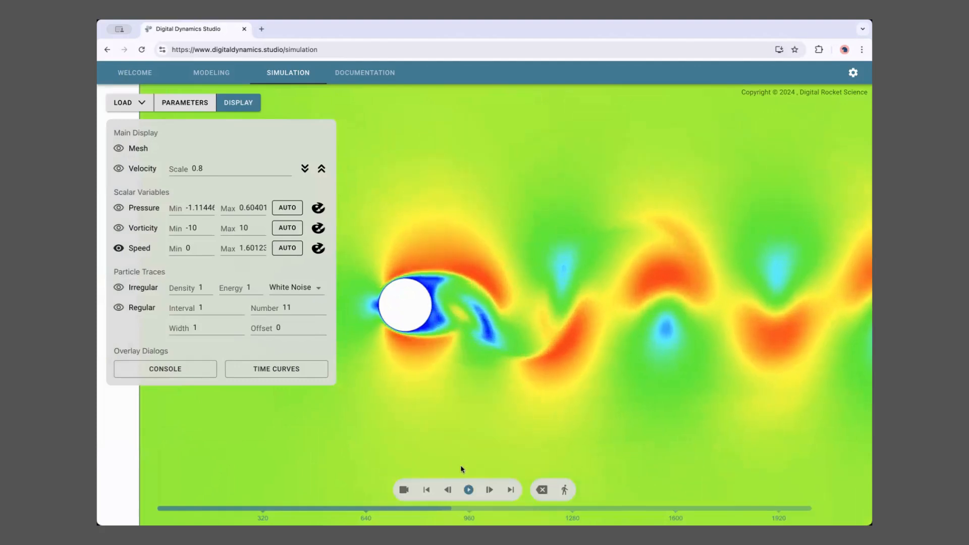
pyautogui.click(468, 488)
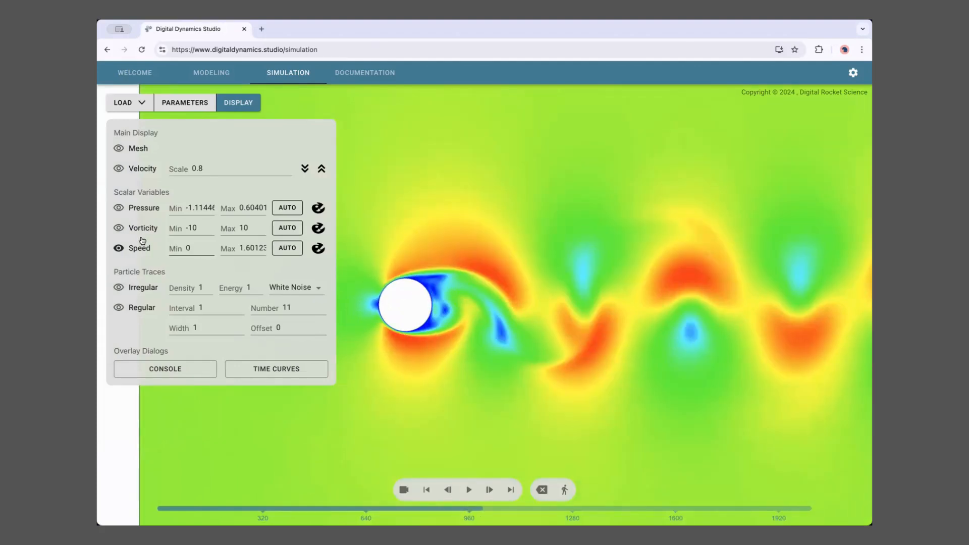
# - Compare the vorticity, speed and pressure fields on the paused frame, ending with the pressure field shown
pyautogui.click(119, 229)
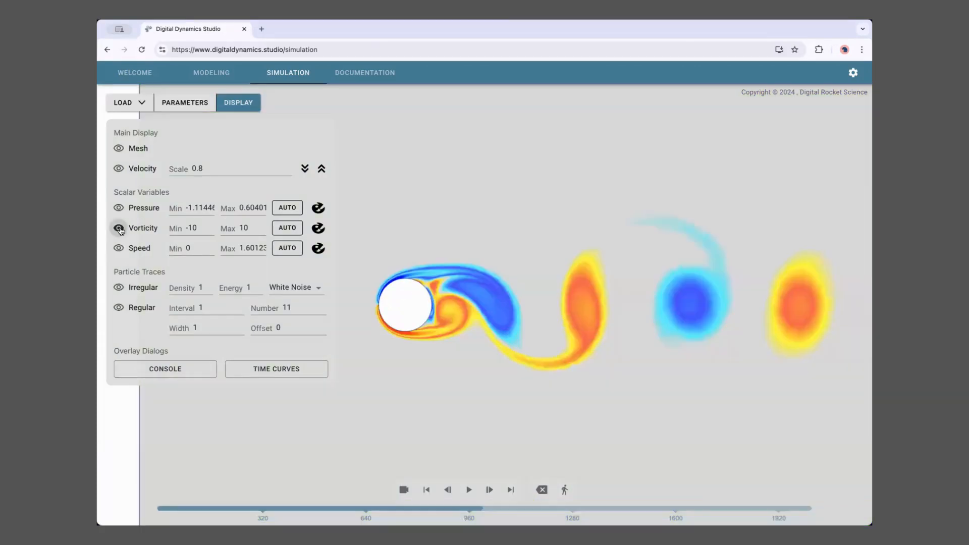
pyautogui.click(121, 249)
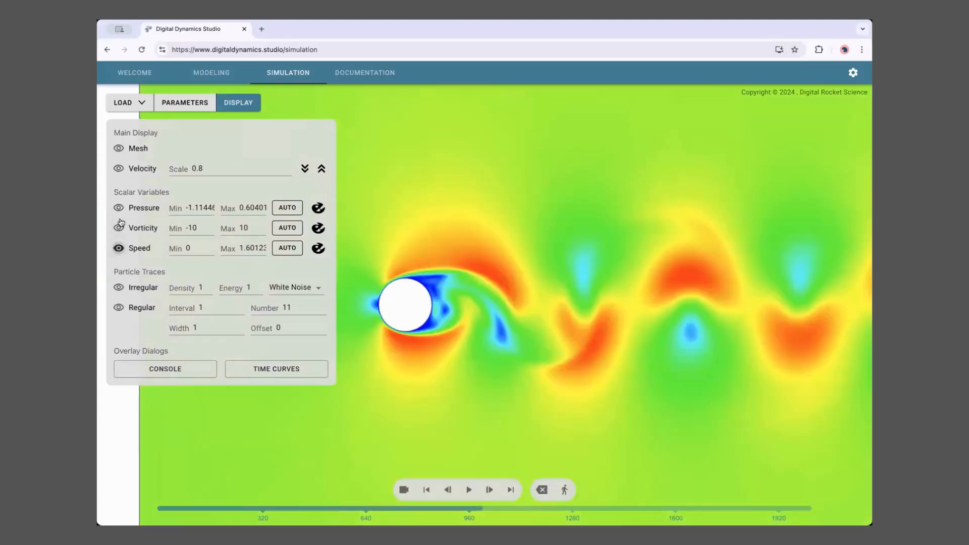
pyautogui.click(119, 212)
pyautogui.click(118, 228)
pyautogui.click(118, 248)
pyautogui.click(118, 227)
pyautogui.click(120, 210)
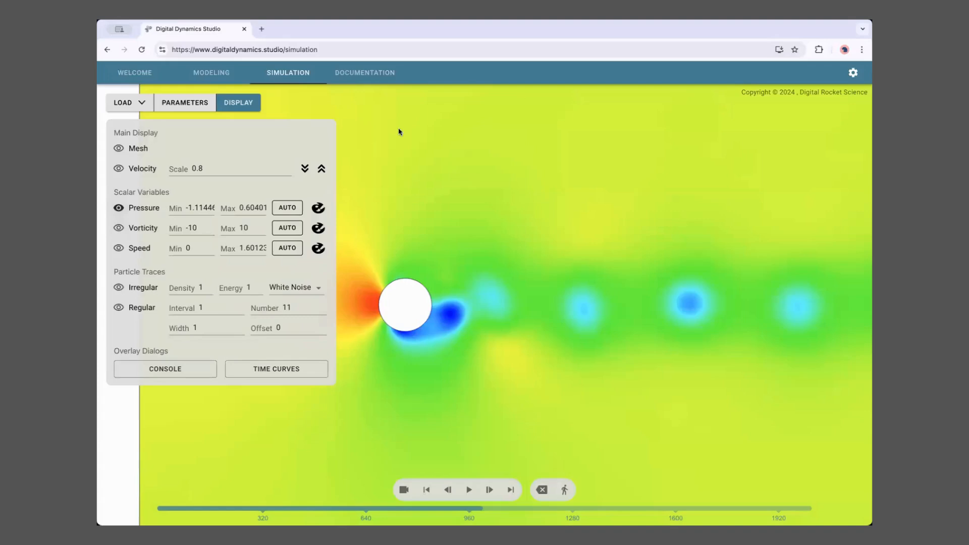
# - Compare the pressure field with vorticity and speed around the cylinder, and leave the vorticity field shown
pyautogui.scroll(-10, 524, 347)
pyautogui.scroll(10, 525, 328)
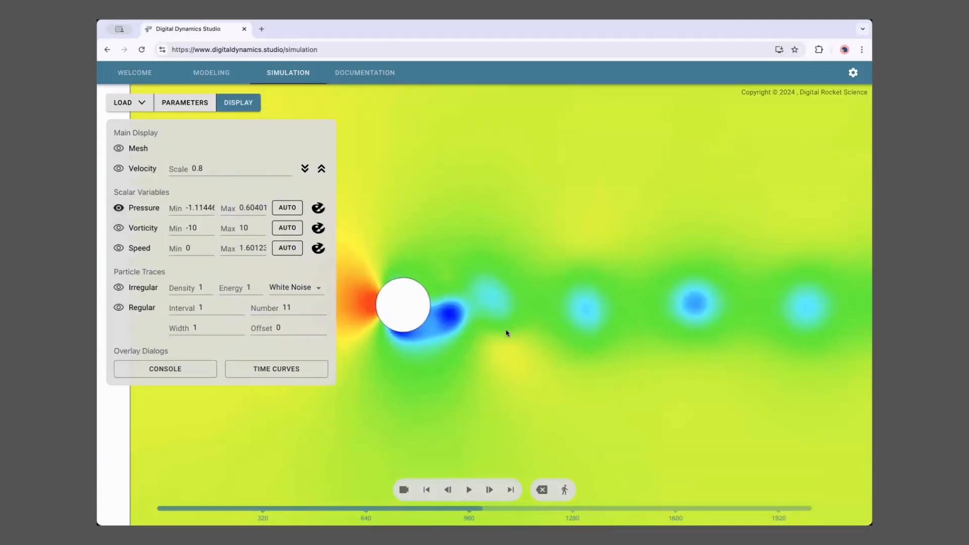
pyautogui.click(122, 228)
pyautogui.click(119, 228)
pyautogui.click(119, 229)
pyautogui.click(118, 248)
pyautogui.click(119, 229)
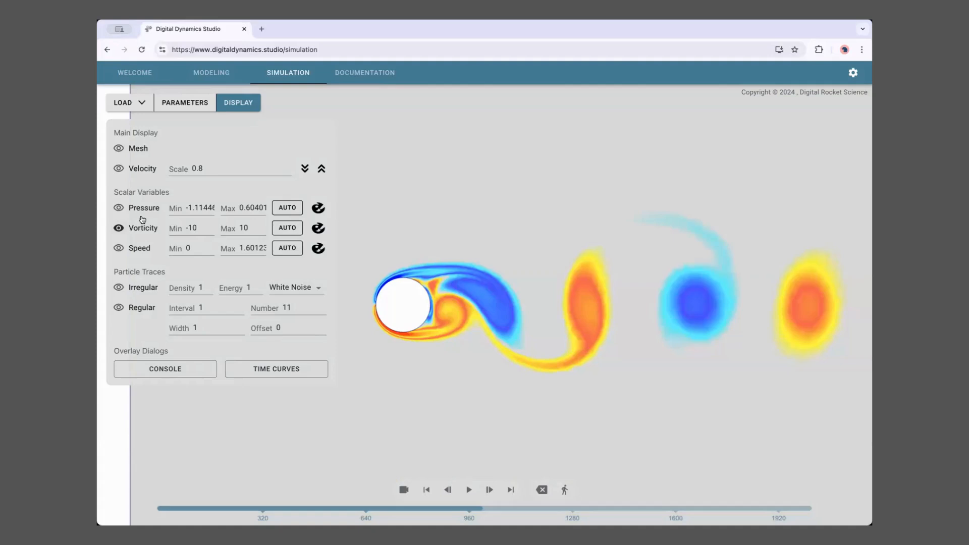
# - Play the vorticity field, and examine the vortices near the cylinder and along the wake
pyautogui.scroll(3, 419, 359)
pyautogui.moveTo(419, 359); pyautogui.dragTo(455, 351)
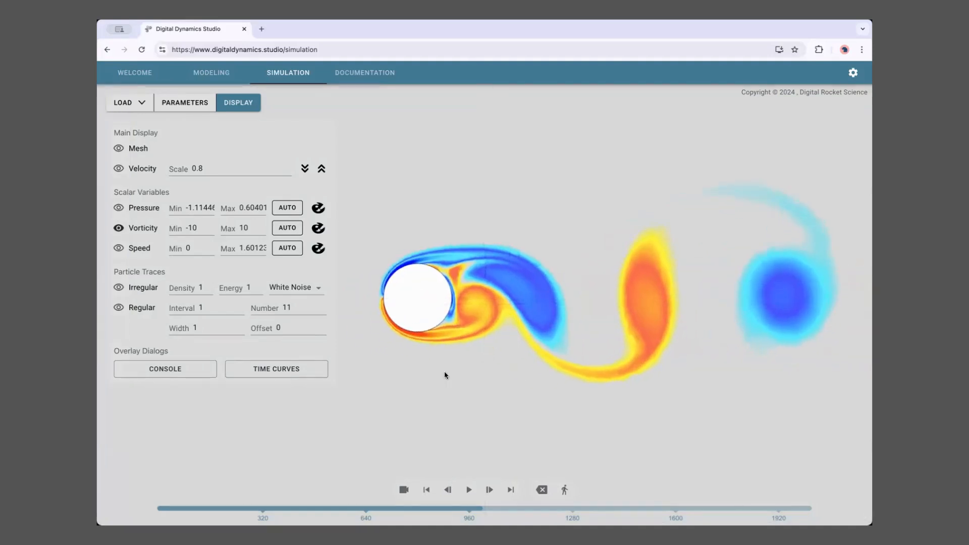
pyautogui.click(471, 494)
pyautogui.moveTo(566, 418); pyautogui.dragTo(526, 418)
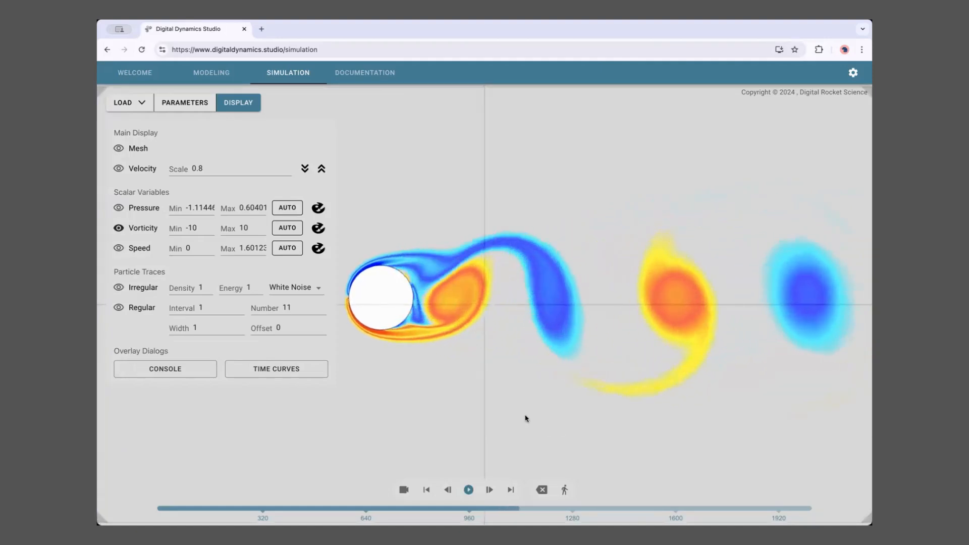
pyautogui.scroll(-2, 532, 434)
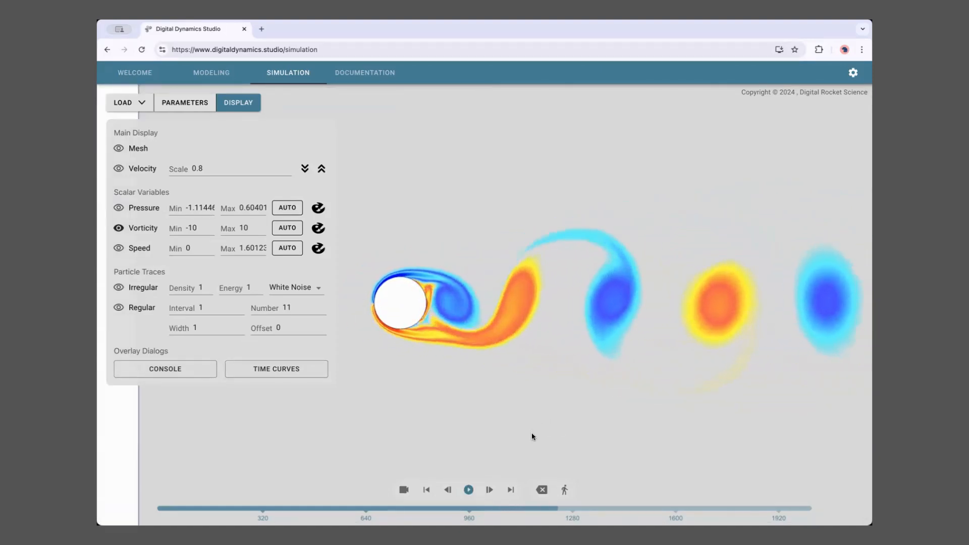
pyautogui.scroll(-2, 533, 434)
pyautogui.moveTo(539, 435); pyautogui.dragTo(507, 436)
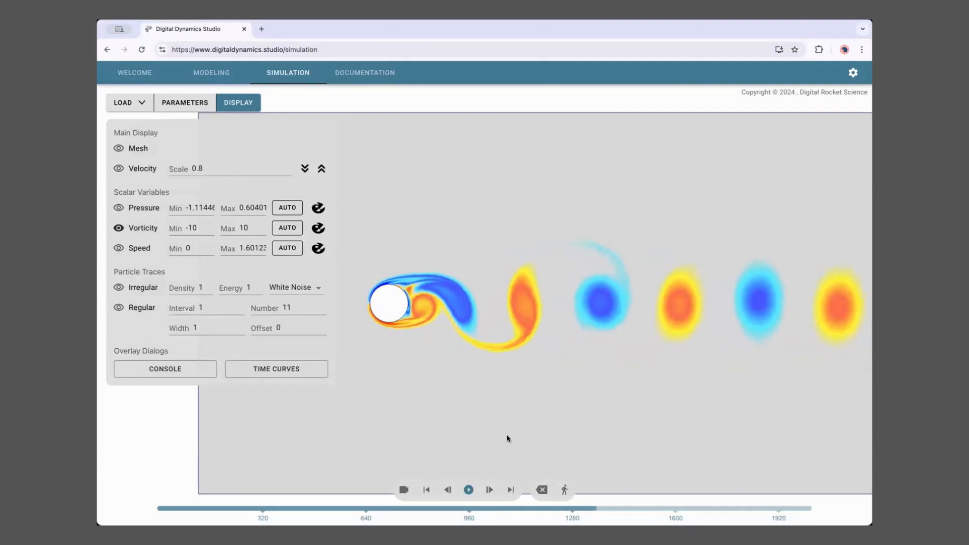
pyautogui.scroll(3, 508, 440)
pyautogui.scroll(-3, 504, 435)
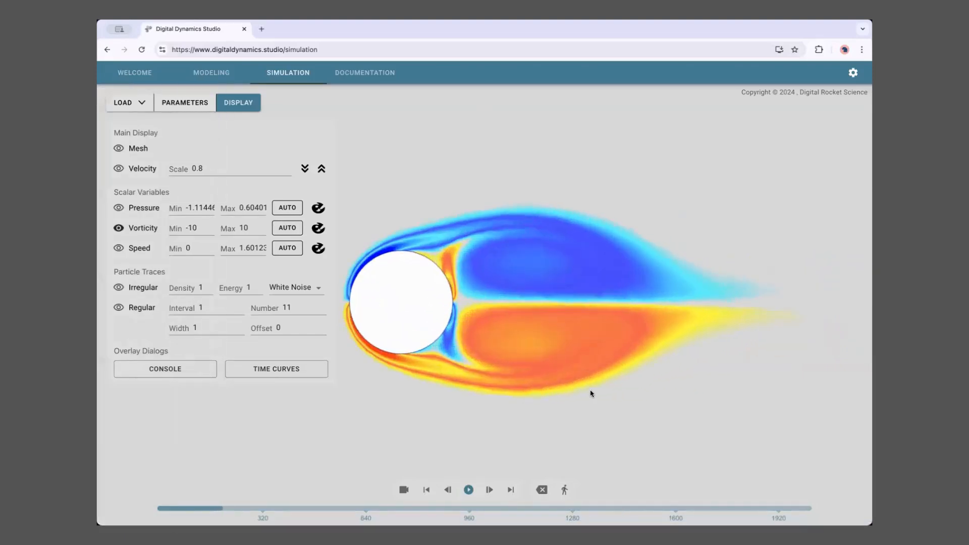
pyautogui.scroll(-5, 587, 402)
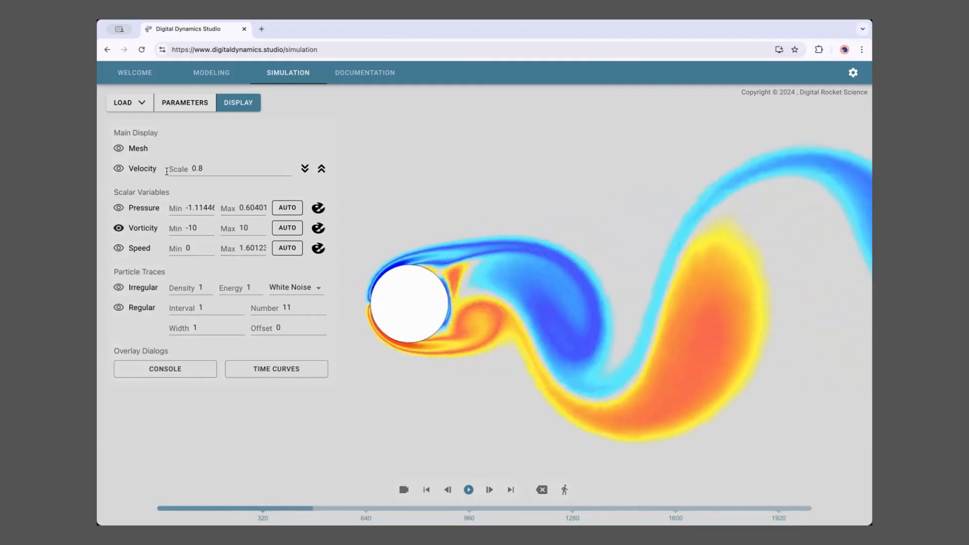
# - Overlay the velocity vectors on the vorticity field, examine them near the cylinder, and play the simulation
pyautogui.click(120, 169)
pyautogui.scroll(3, 502, 338)
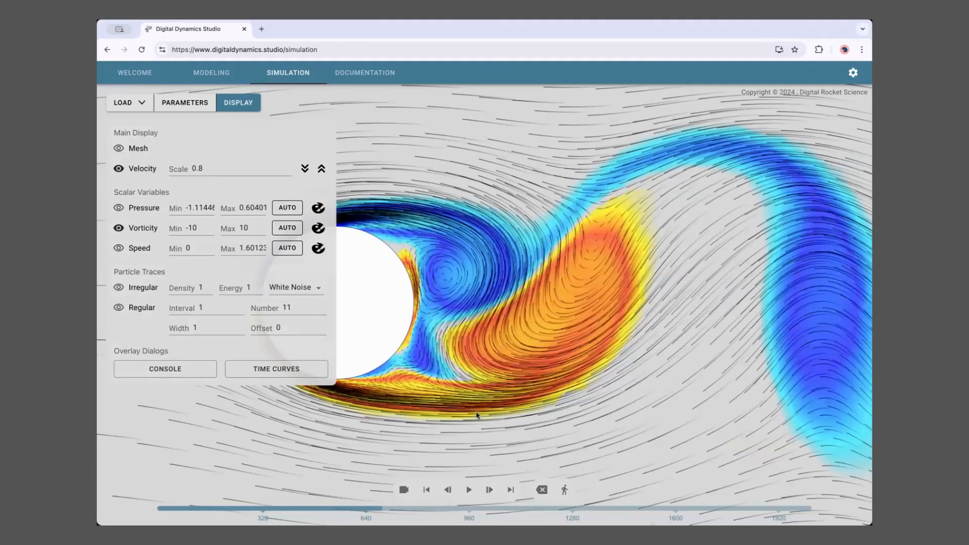
pyautogui.click(469, 490)
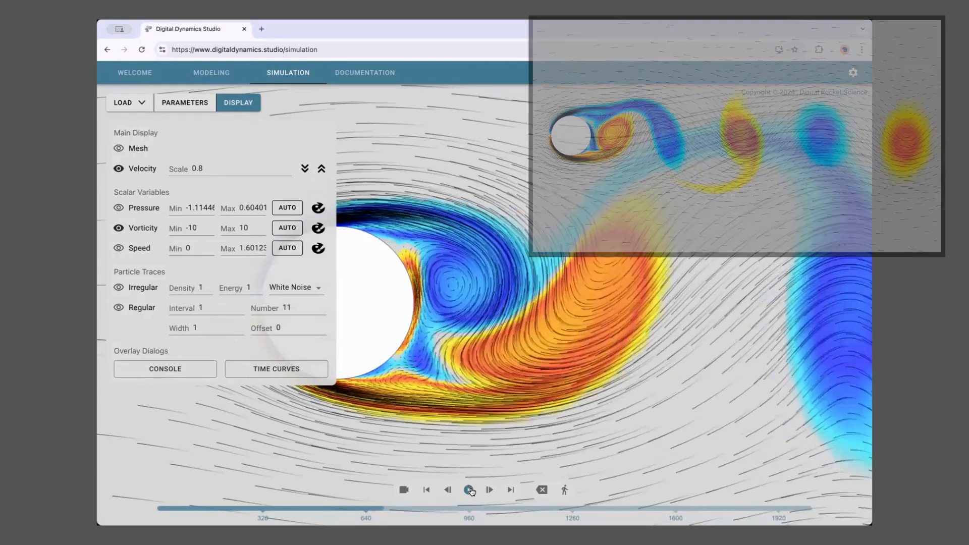
pyautogui.scroll(-5, 526, 411)
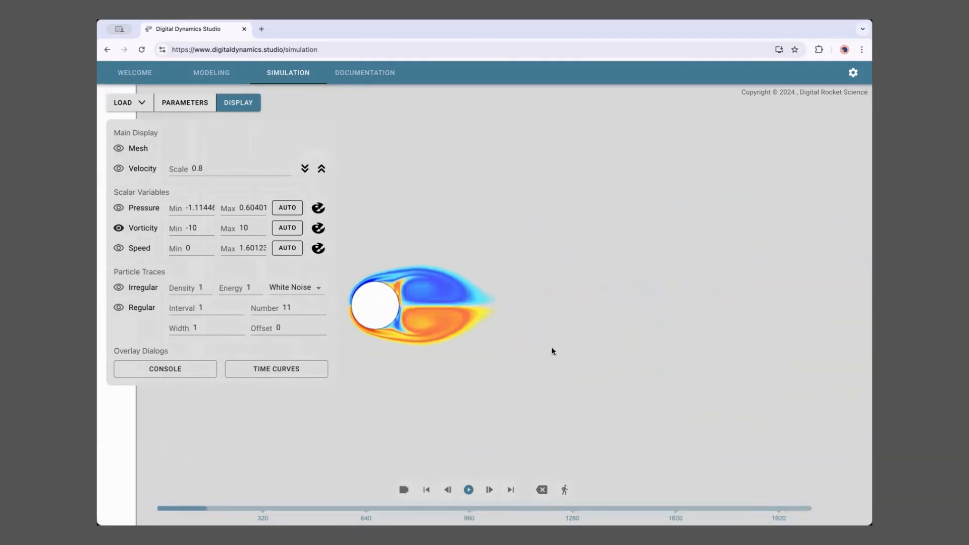
# - Overlay the mesh and velocity vectors on the vorticity field, hide the mesh, and examine the flow behind the cylinder
pyautogui.click(133, 149)
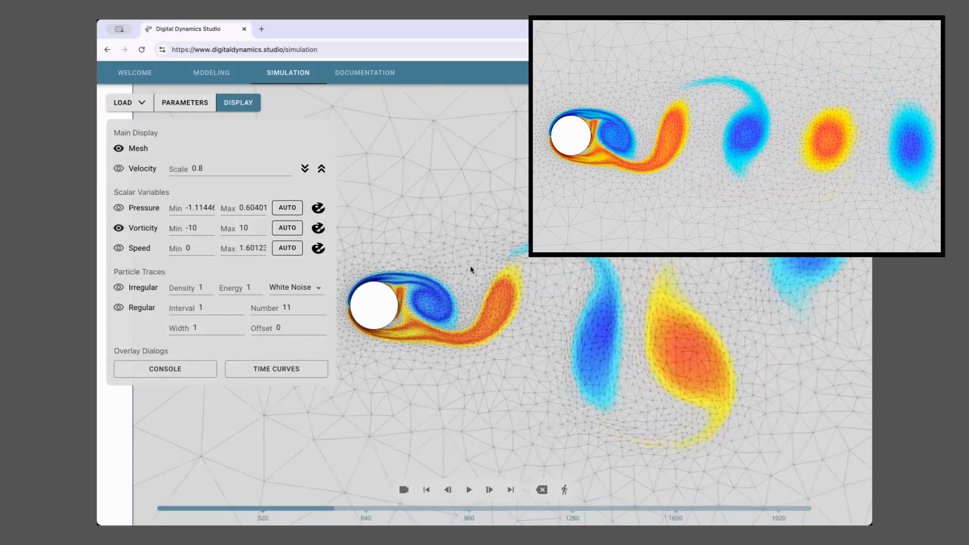
pyautogui.click(151, 173)
pyautogui.scroll(4, 628, 275)
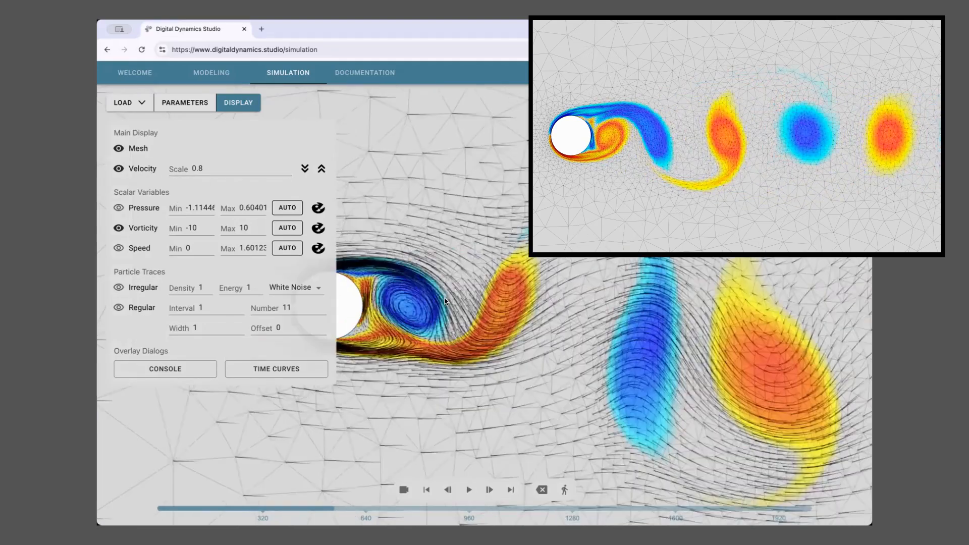
pyautogui.scroll(5, 588, 281)
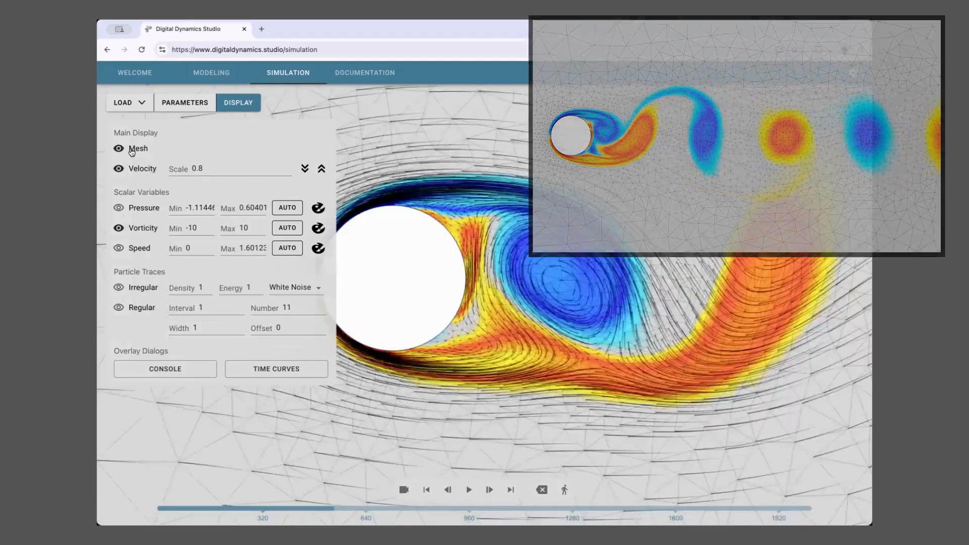
pyautogui.scroll(2, 600, 302)
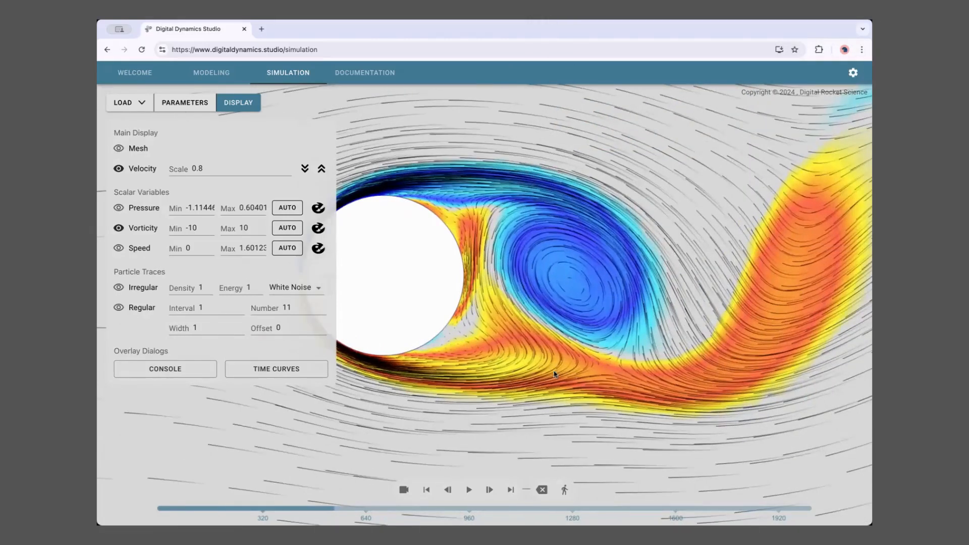
pyautogui.moveTo(508, 375); pyautogui.dragTo(558, 384)
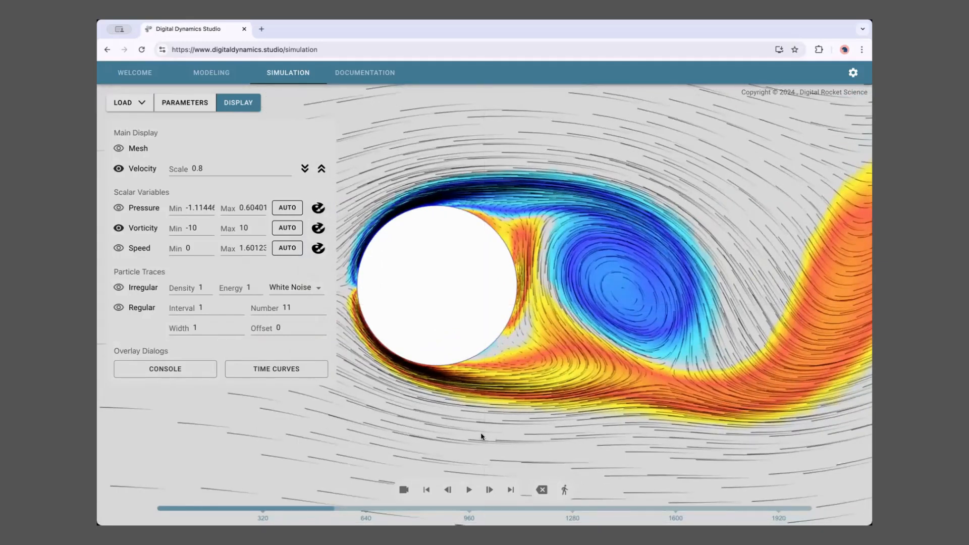
# - Hide the velocity vectors and vorticity field, and show the irregular particle traces
pyautogui.click(137, 177)
pyautogui.scroll(-2, 410, 352)
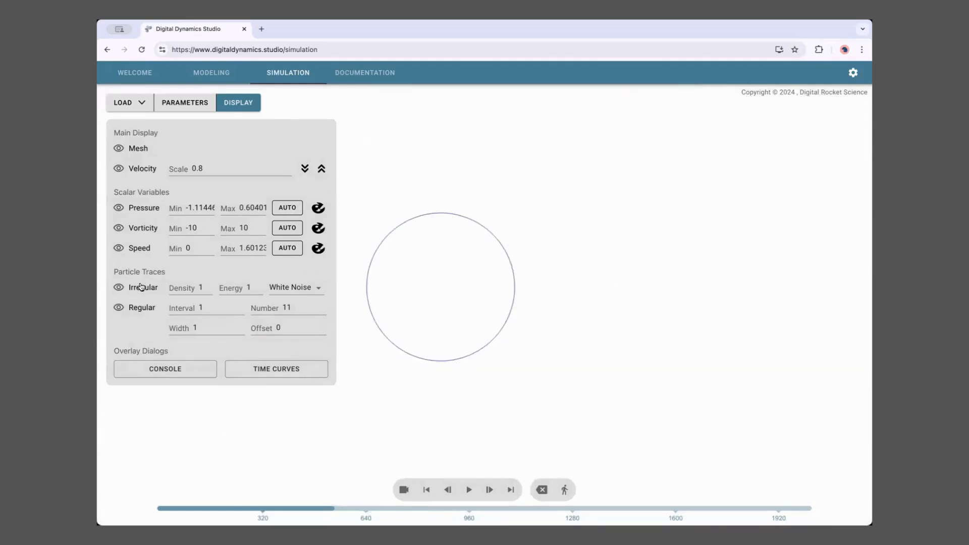
pyautogui.click(119, 288)
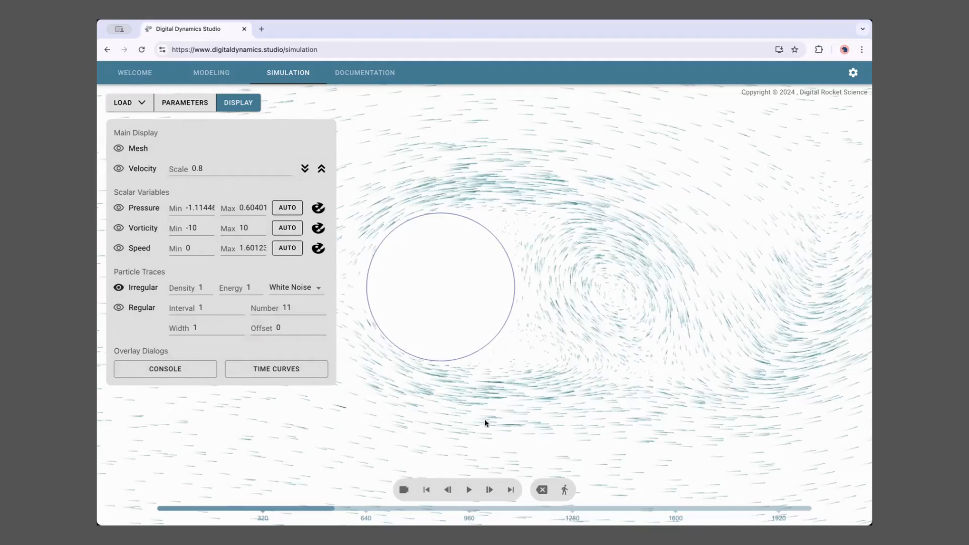
# - Play the irregular particle traces, and examine their motion around the cylinder and in the wake
pyautogui.click(469, 490)
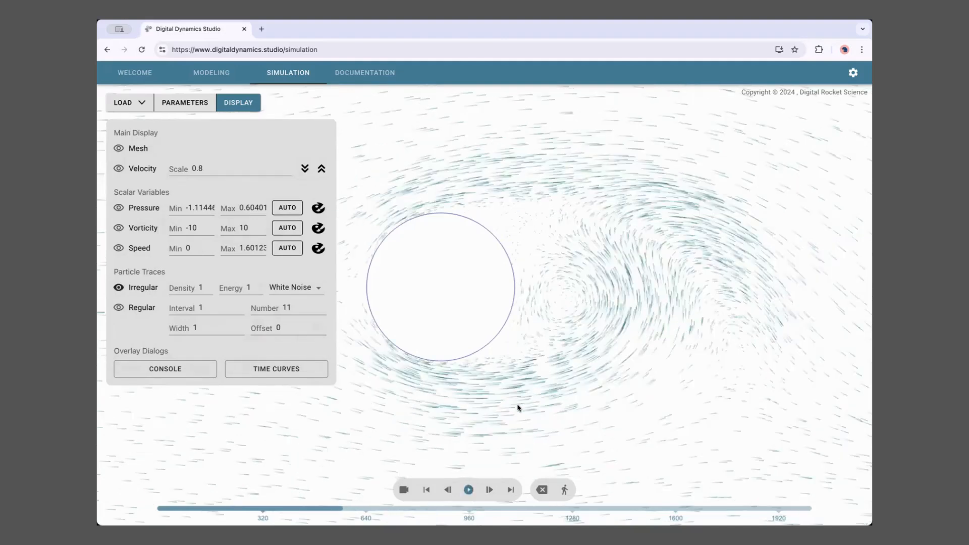
pyautogui.scroll(-2, 516, 411)
pyautogui.scroll(-2, 537, 405)
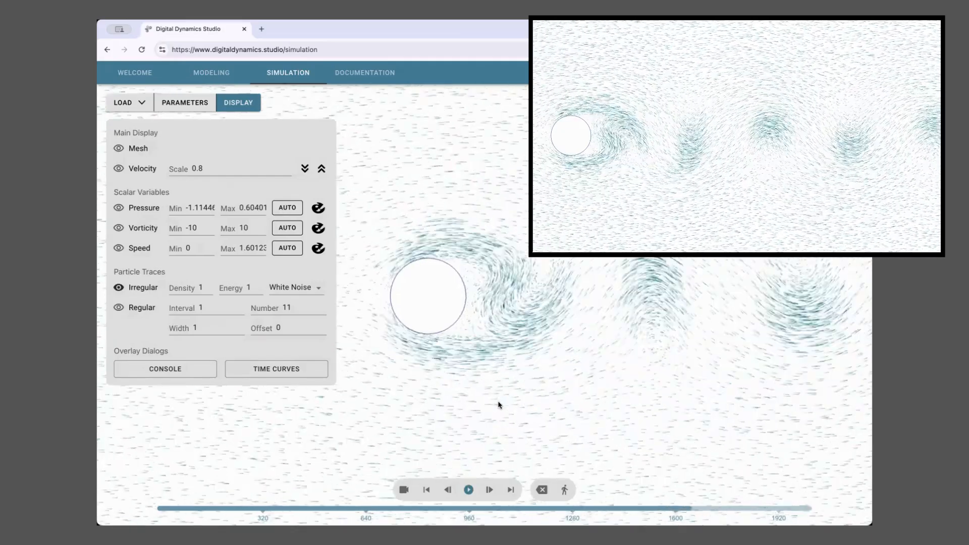
pyautogui.scroll(-5, 508, 404)
pyautogui.scroll(5, 507, 399)
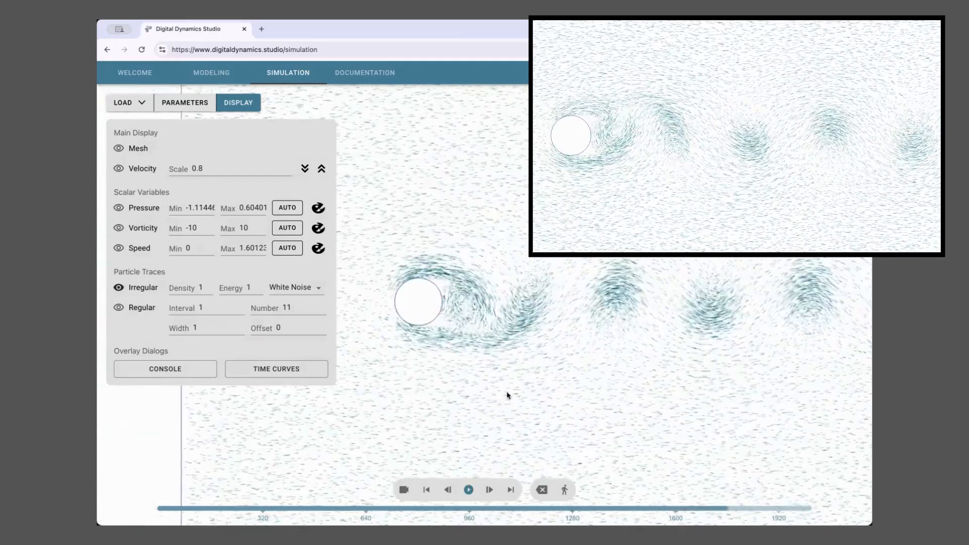
pyautogui.scroll(-3, 592, 367)
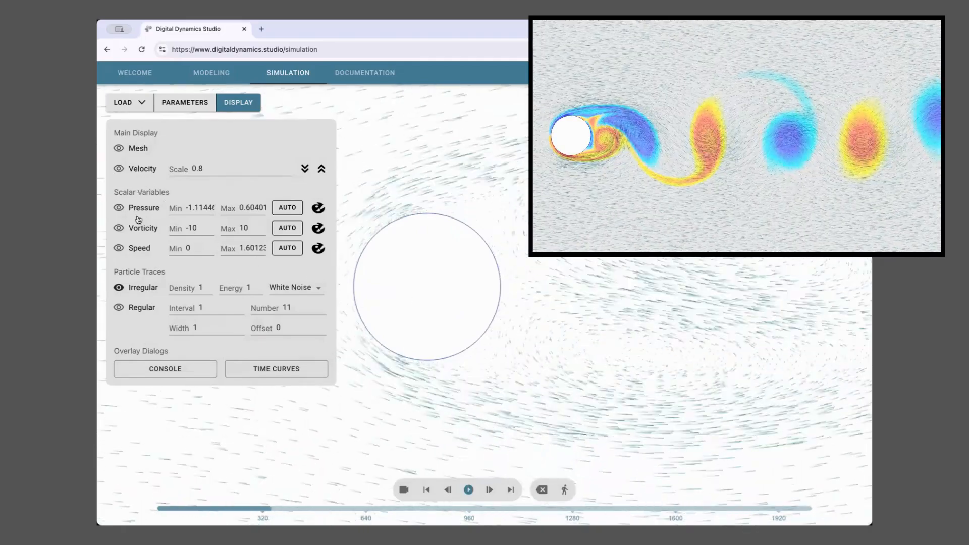
# - Overlay the vorticity field on the moving particle traces, examine the vortices, and hide the vorticity again
pyautogui.scroll(-5, 496, 321)
pyautogui.moveTo(494, 321); pyautogui.dragTo(450, 318)
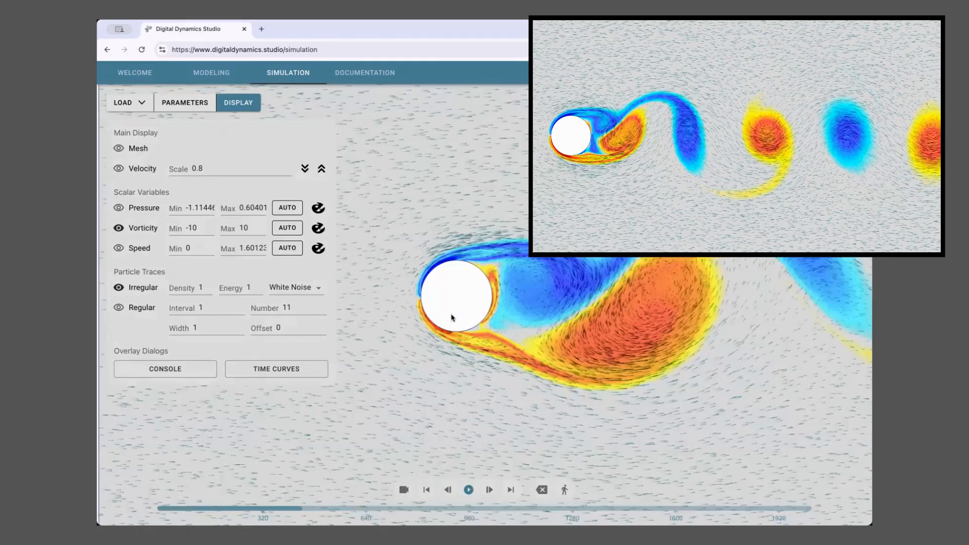
pyautogui.scroll(2, 451, 321)
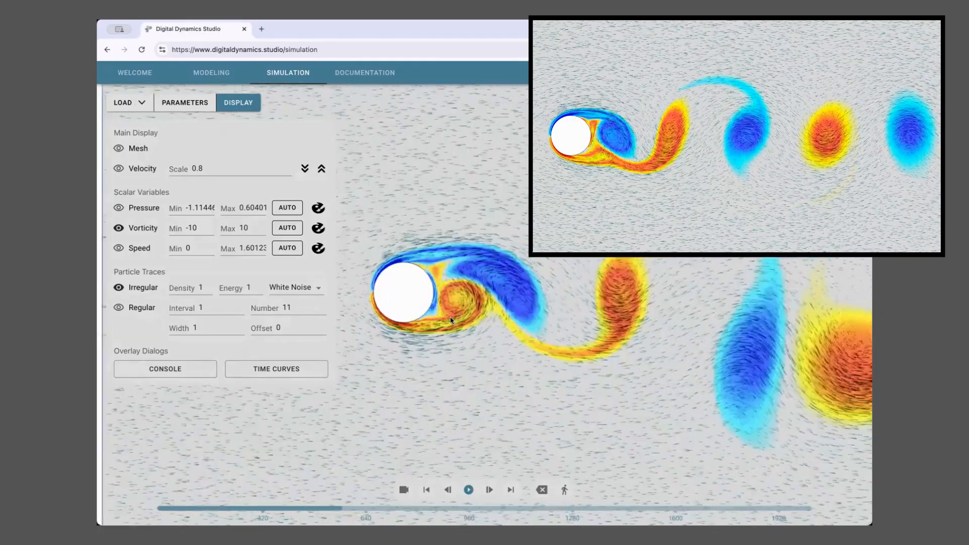
pyautogui.click(118, 228)
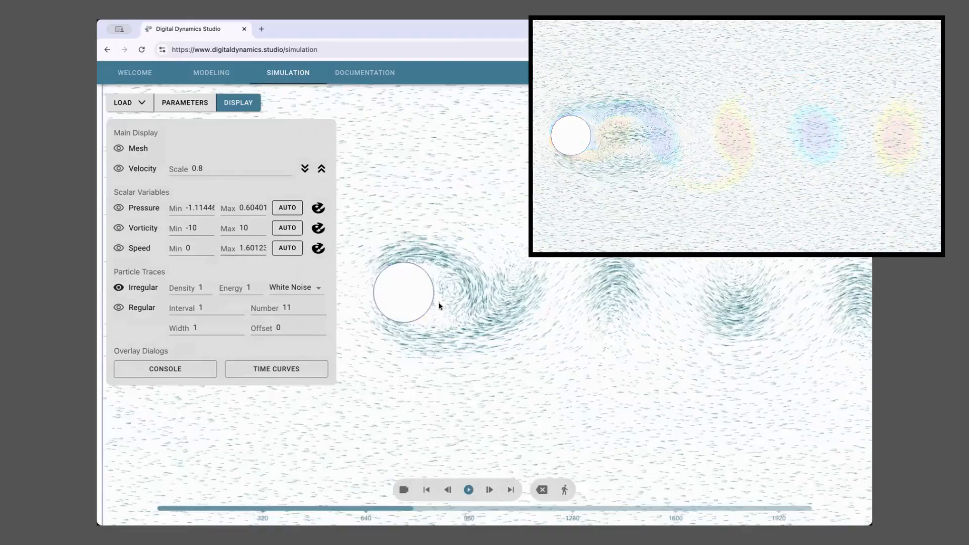
pyautogui.scroll(2, 442, 308)
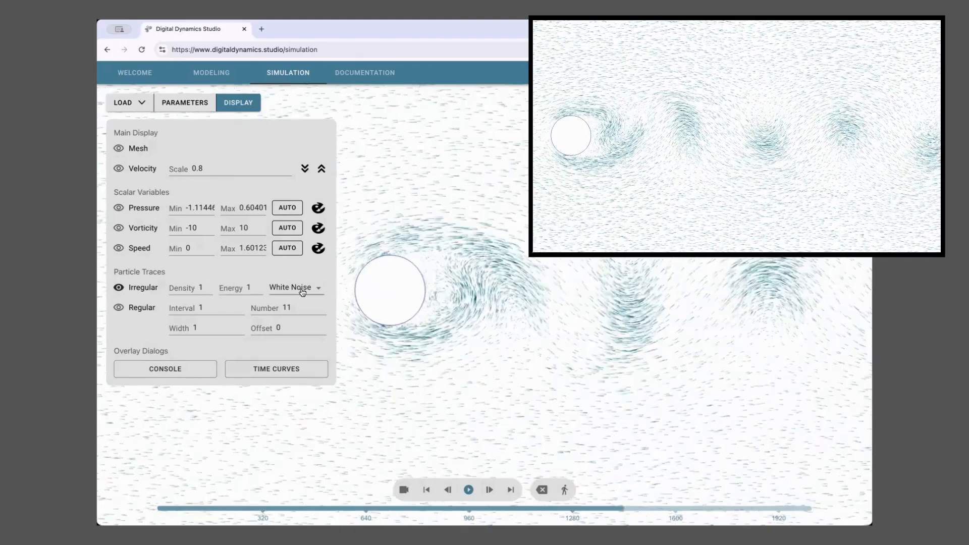
# - Set the density of the irregular particle traces to 2, and pause the playback
pyautogui.click(193, 286)
pyautogui.press('BackSpace')
pyautogui.write('2')
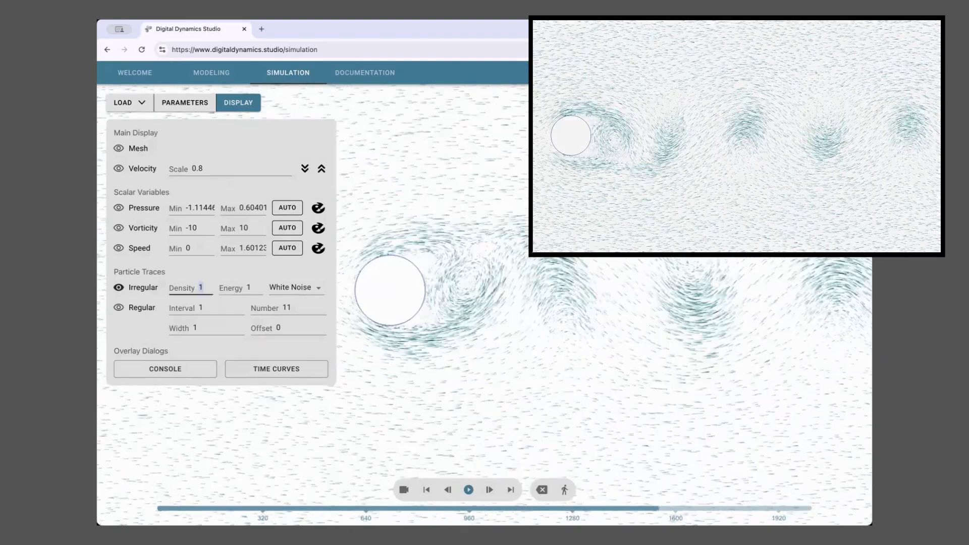
pyautogui.click(469, 489)
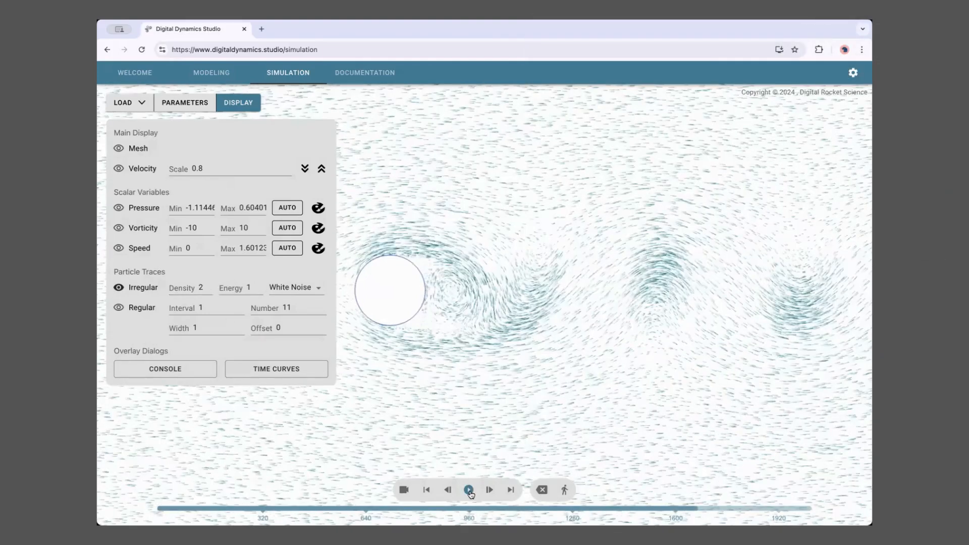
# - Set the density of the irregular particle traces to 1
pyautogui.click(206, 288)
pyautogui.press('BackSpace')
pyautogui.write('1')
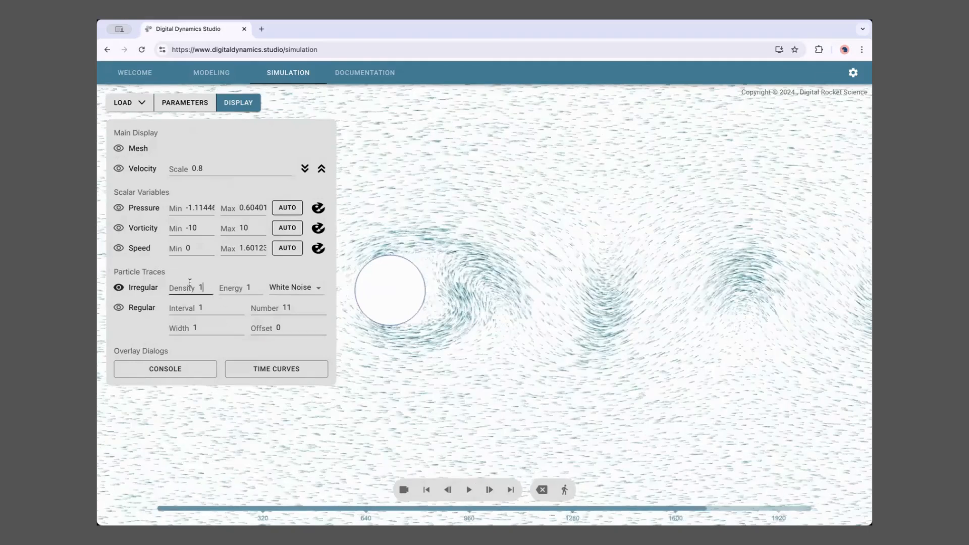
# - Try an energy of 0 for the irregular particle traces, and set their energy to 0.5
pyautogui.doubleClick(202, 287)
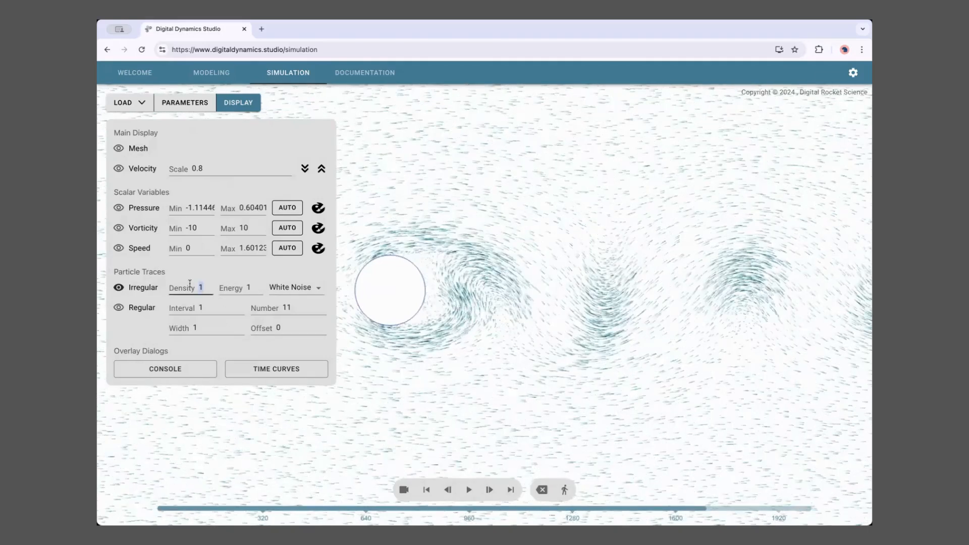
pyautogui.write('3')
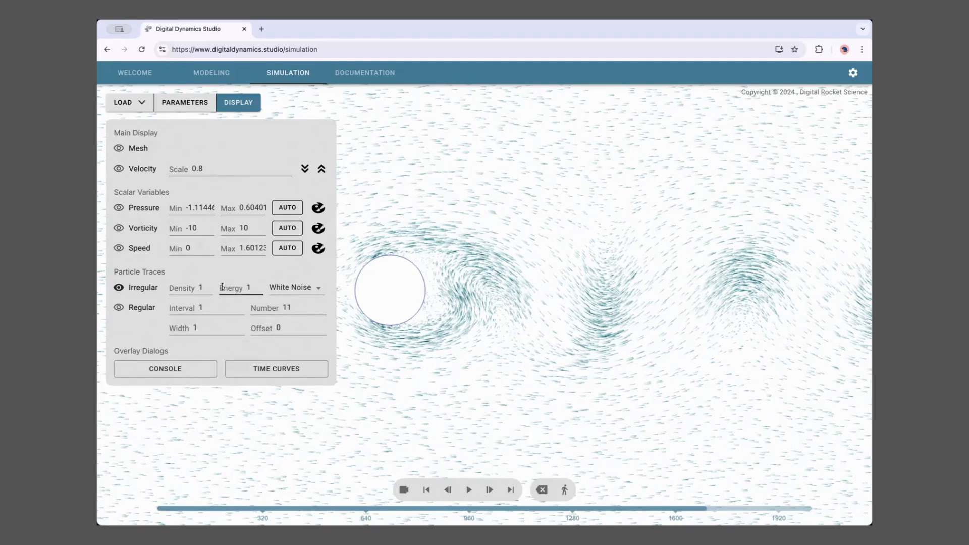
pyautogui.press('Return')
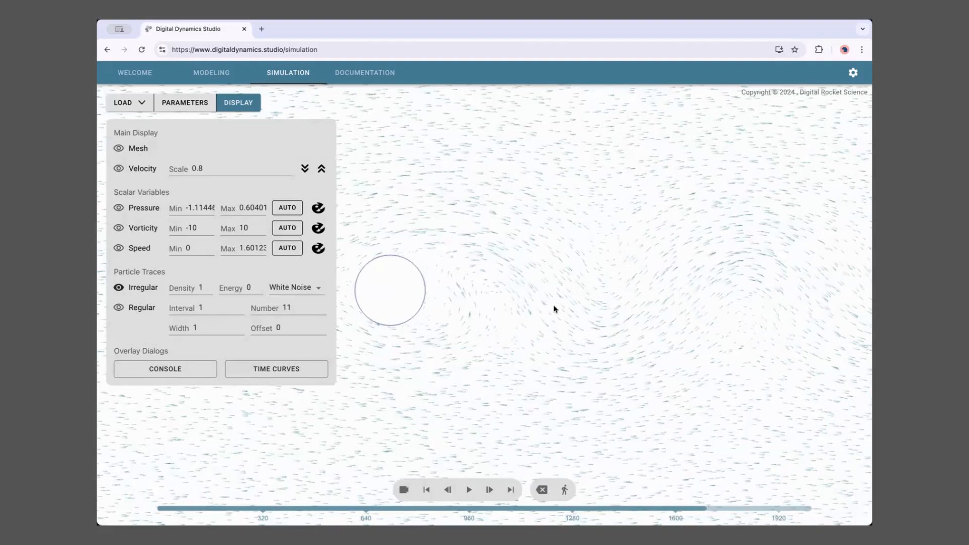
pyautogui.doubleClick(246, 284)
pyautogui.press('Return')
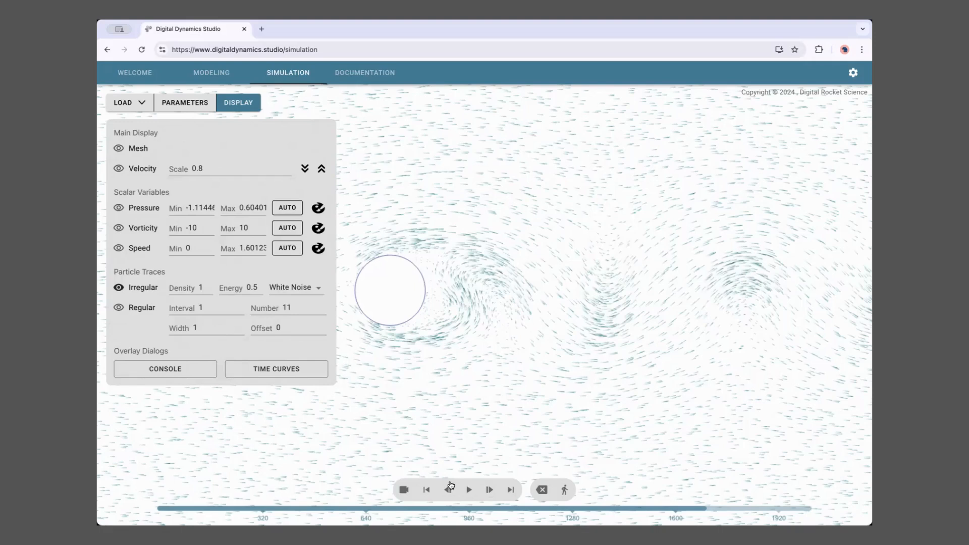
# - Switch the irregular particle traces to Blue Noise, compare the distribution, and return them to White Noise
pyautogui.click(303, 289)
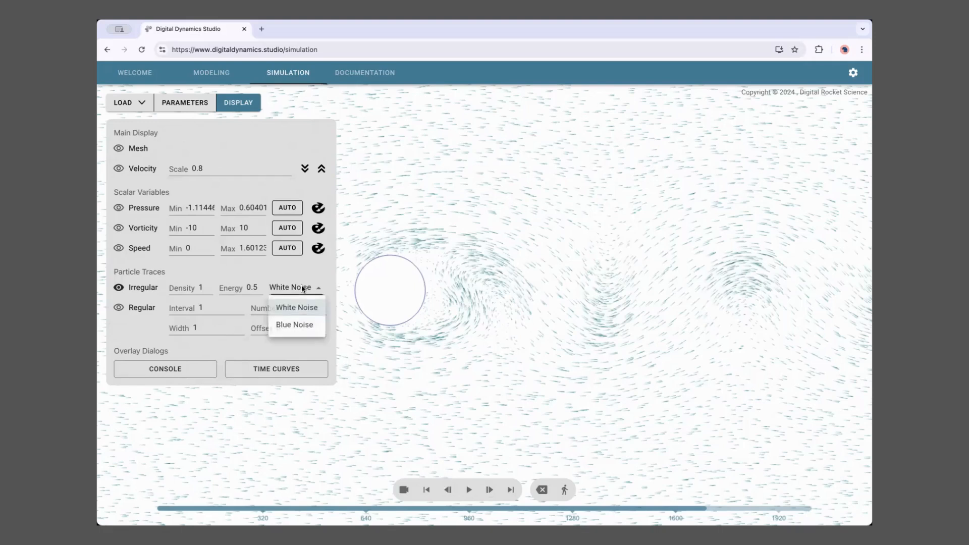
pyautogui.click(300, 325)
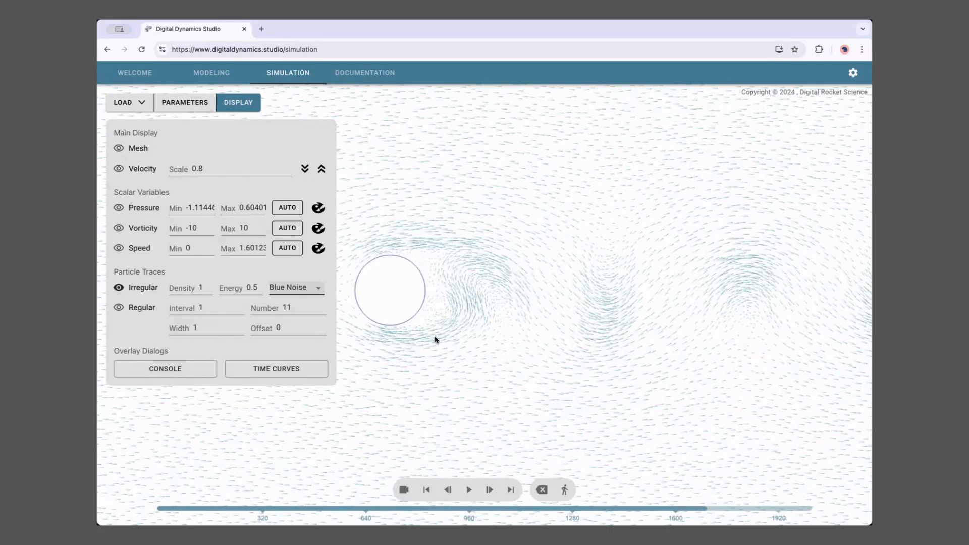
pyautogui.click(291, 289)
pyautogui.click(295, 308)
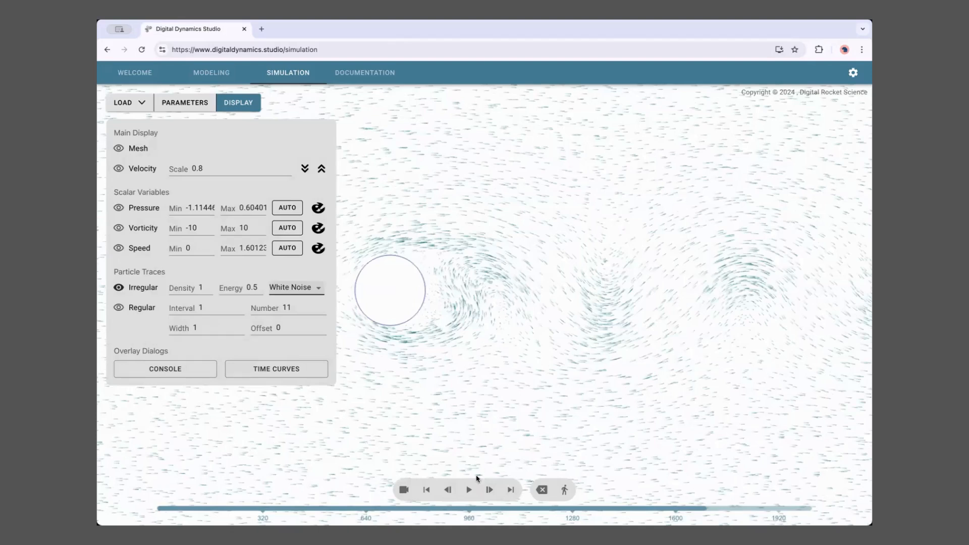
# - Show the regular particle traces instead of the irregular ones, and examine their motion around the cylinder and in the wake during playback
pyautogui.moveTo(476, 385); pyautogui.dragTo(510, 385)
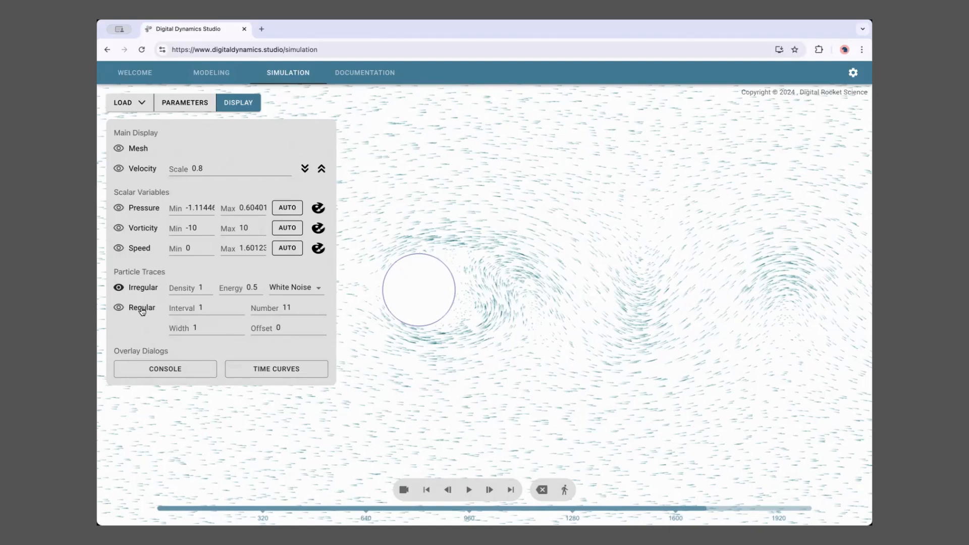
pyautogui.click(141, 309)
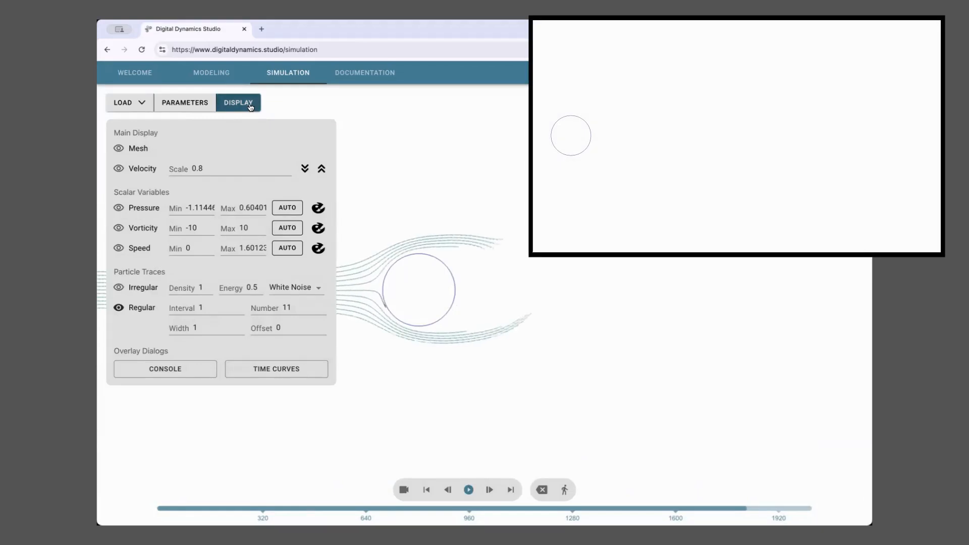
pyautogui.click(248, 103)
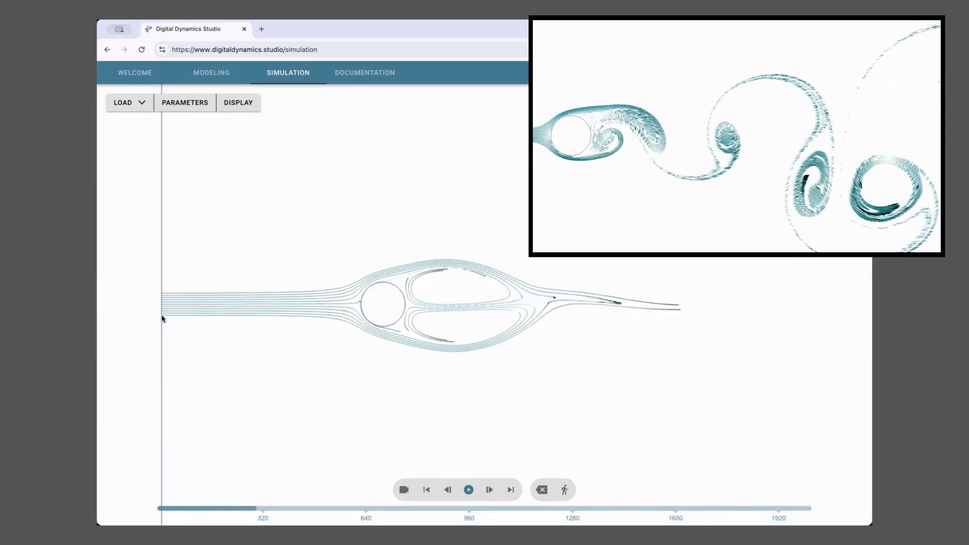
pyautogui.click(239, 104)
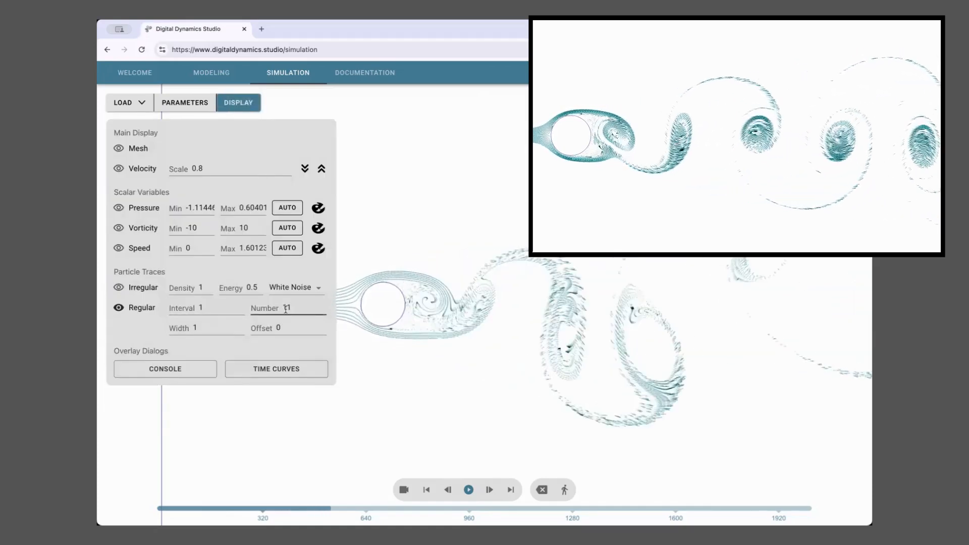
pyautogui.click(232, 107)
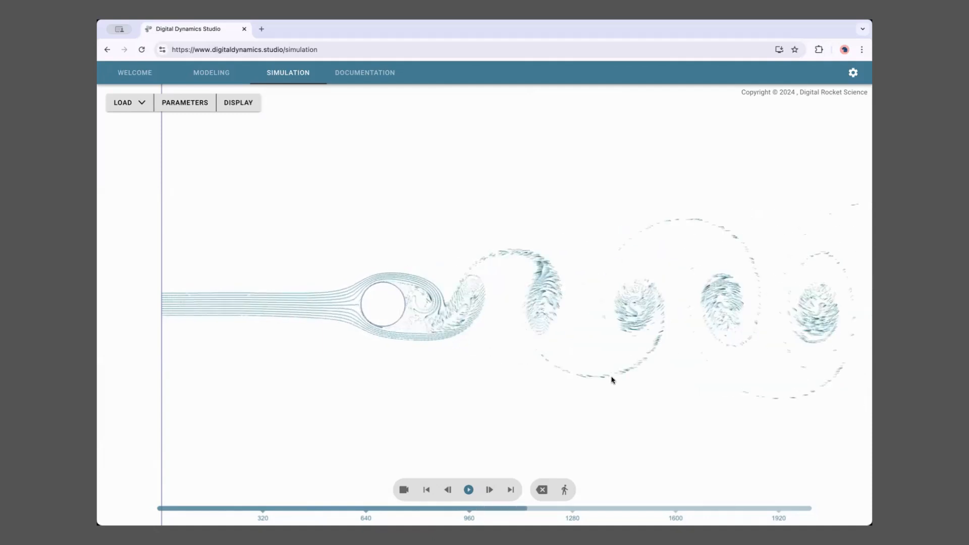
pyautogui.scroll(5, 618, 404)
pyautogui.moveTo(616, 404); pyautogui.dragTo(556, 399)
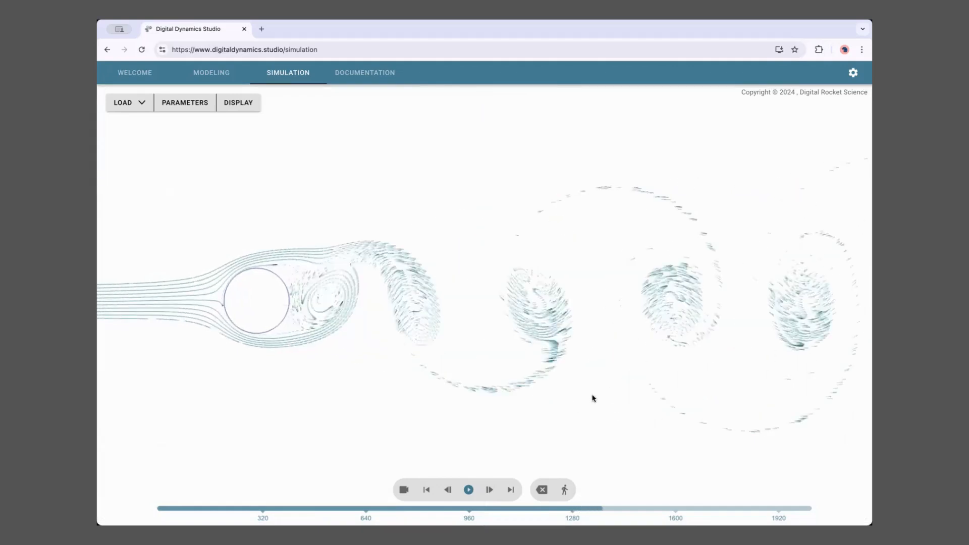
pyautogui.moveTo(520, 359); pyautogui.dragTo(661, 362)
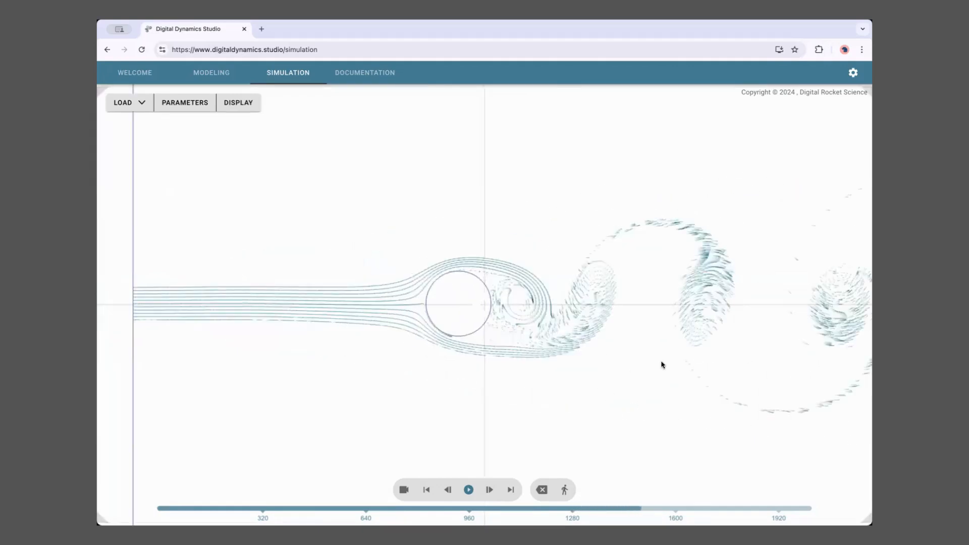
# - Set the number of regular particle traces to 25, and view the denser band of traces without the display options
pyautogui.click(237, 103)
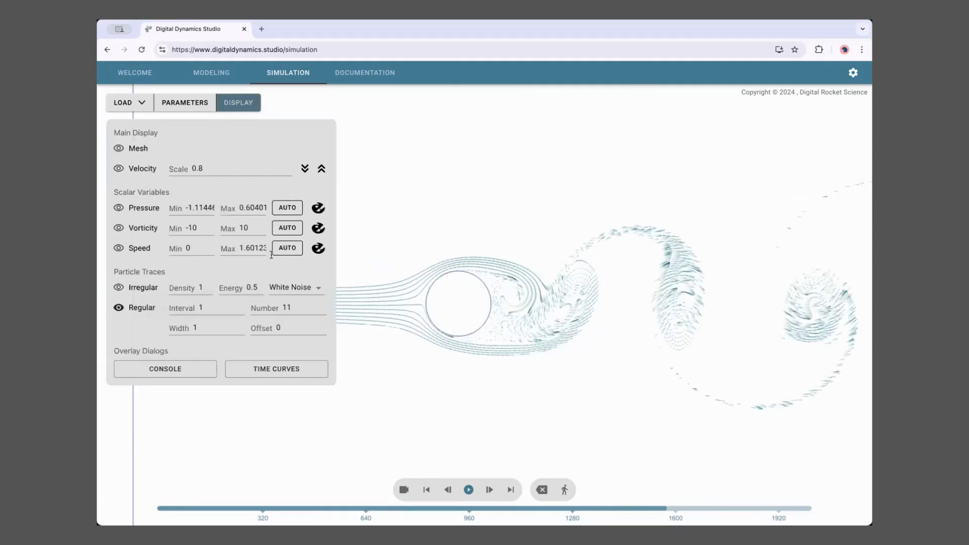
pyautogui.click(297, 303)
pyautogui.press('BackSpace')
pyautogui.press('BackSpace')
pyautogui.write('25')
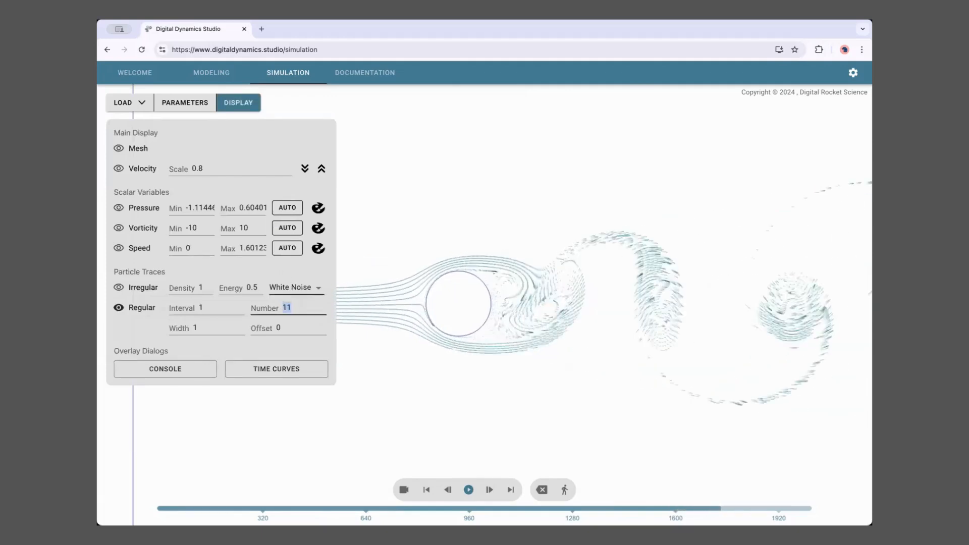
pyautogui.press('Return')
pyautogui.click(238, 102)
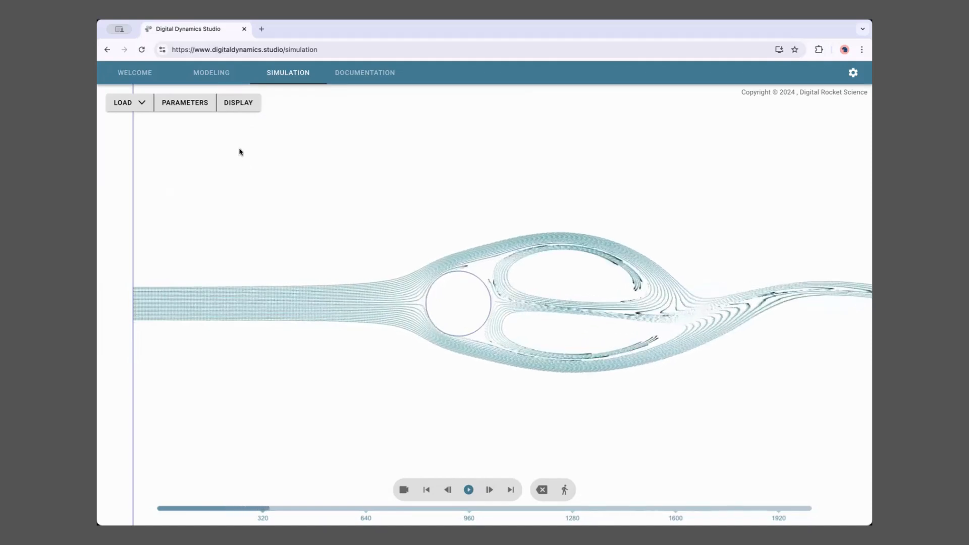
# - Set the width of the regular particle traces to 0.5, and hide the display options
pyautogui.click(237, 103)
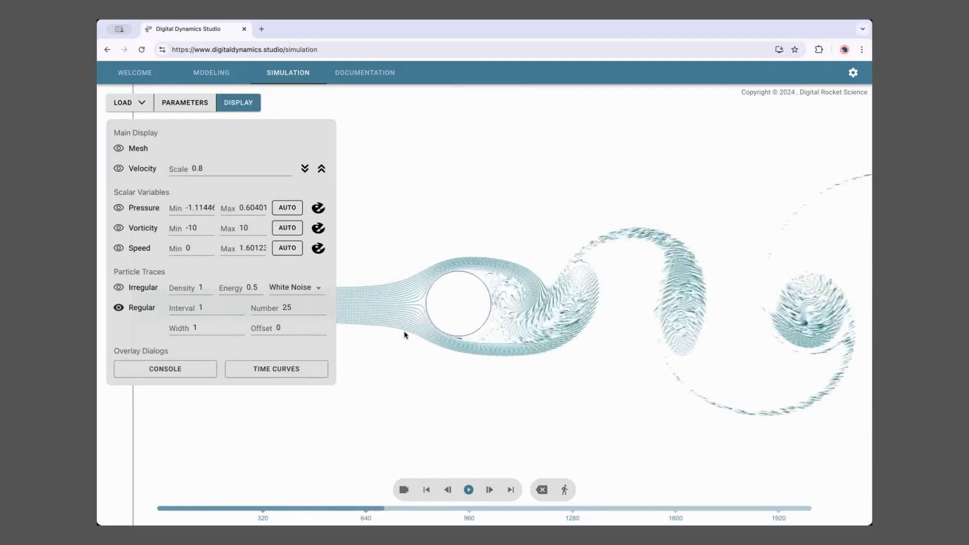
pyautogui.moveTo(212, 327); pyautogui.dragTo(175, 309)
pyautogui.press('BackSpace')
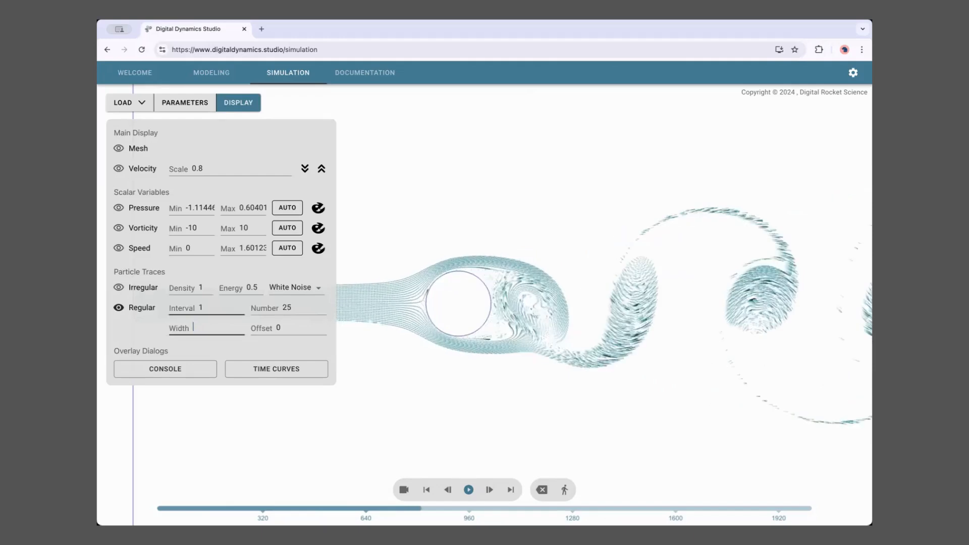
pyautogui.write('0.5')
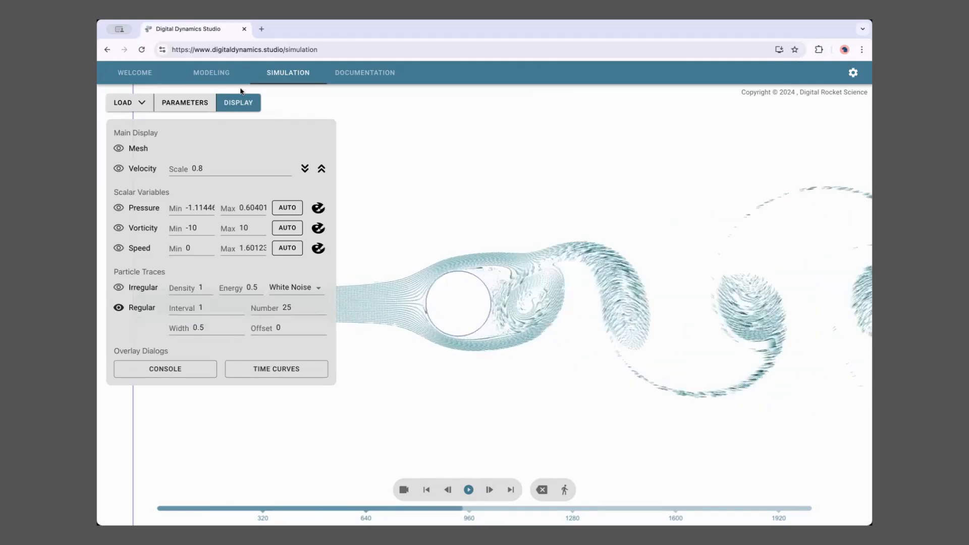
pyautogui.click(239, 103)
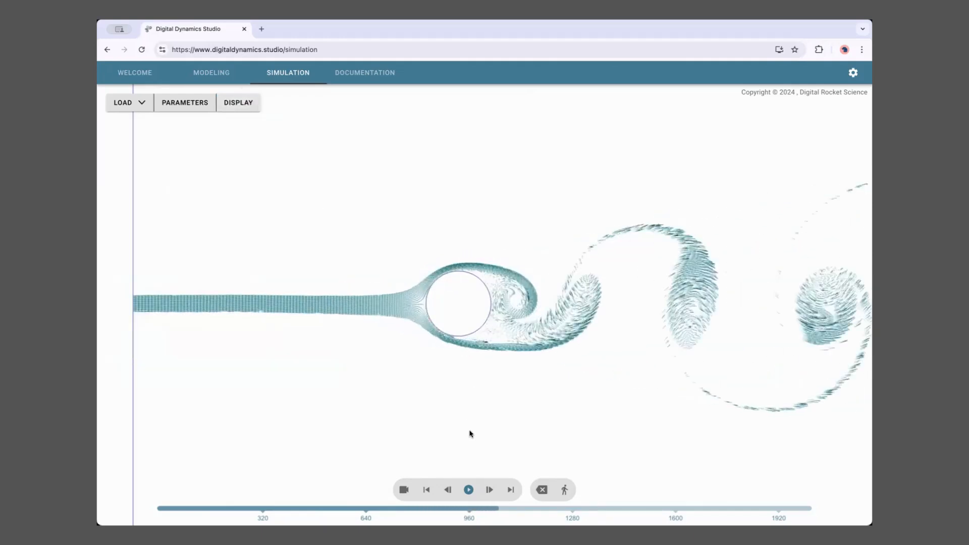
# - Pause the playback to check the regular traces' width against the cylinder, and resume it to examine the wake
pyautogui.click(469, 489)
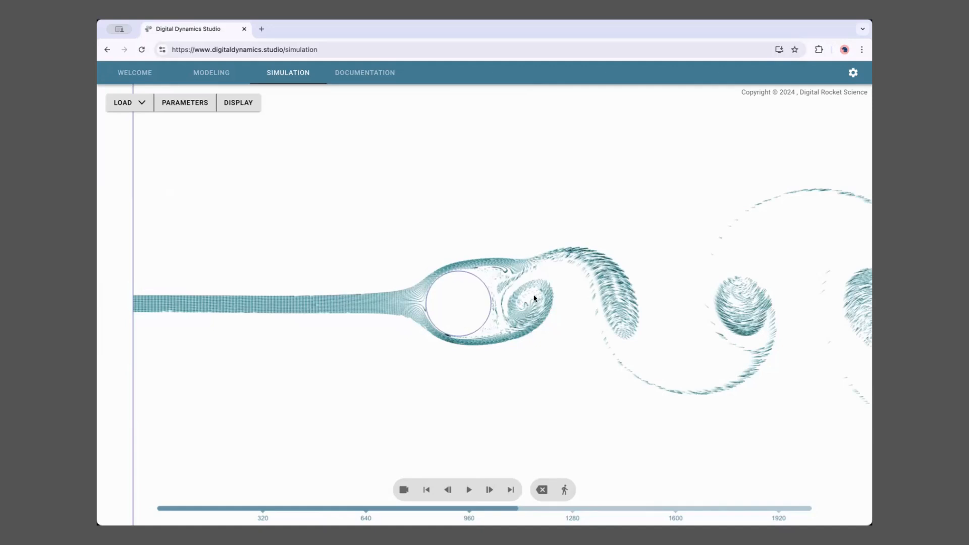
pyautogui.click(241, 105)
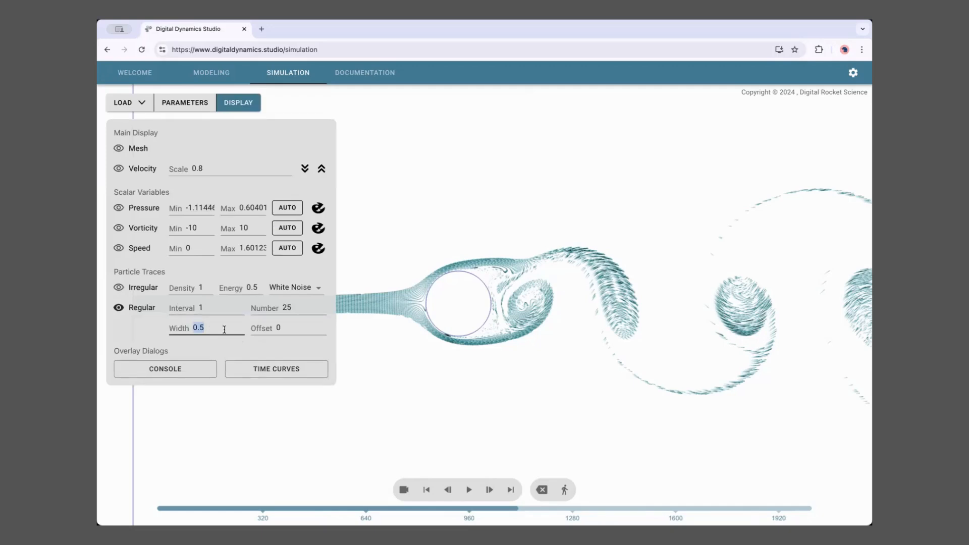
pyautogui.click(254, 110)
pyautogui.click(469, 490)
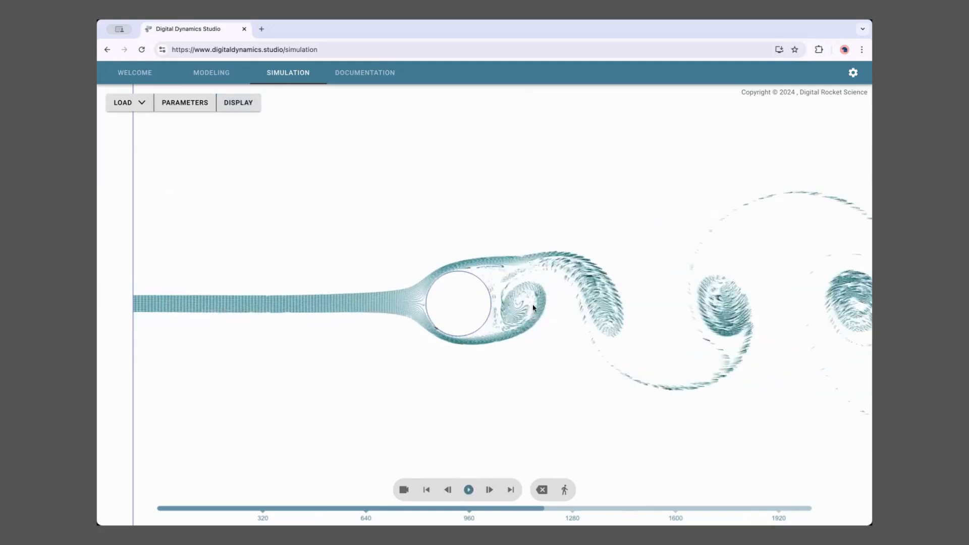
pyautogui.moveTo(591, 358); pyautogui.dragTo(477, 364)
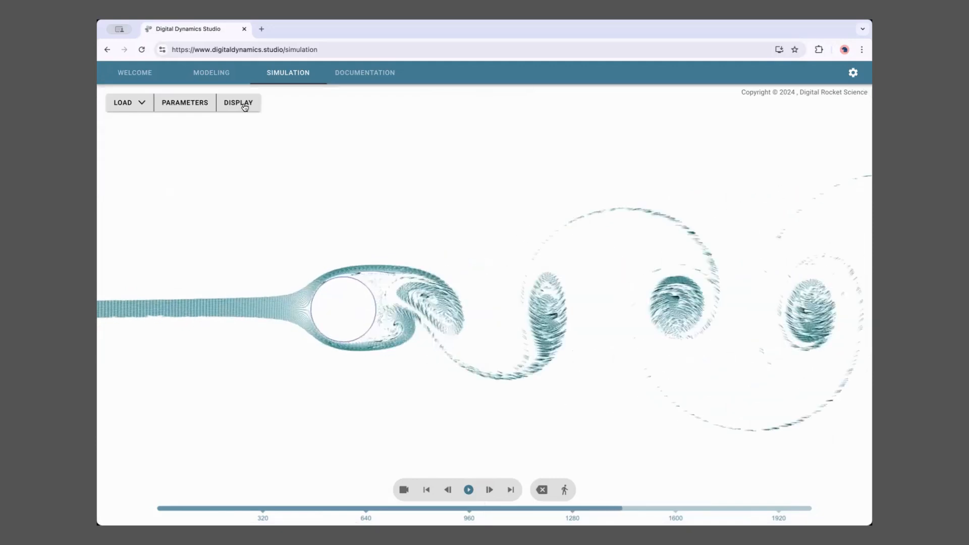
# - Overlay the vorticity field on the regular particle traces, and examine how the traces follow the vortices behind the cylinder
pyautogui.click(244, 103)
pyautogui.click(118, 227)
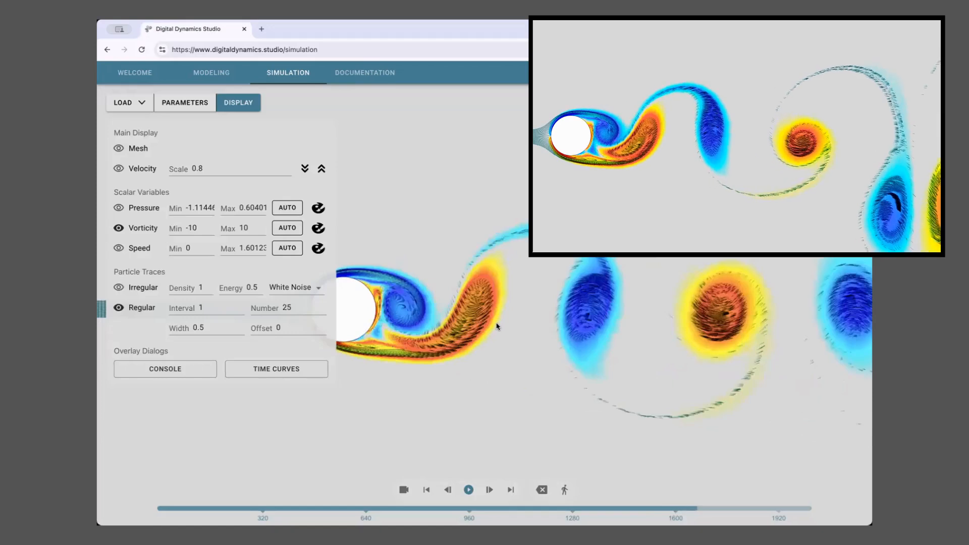
pyautogui.click(243, 103)
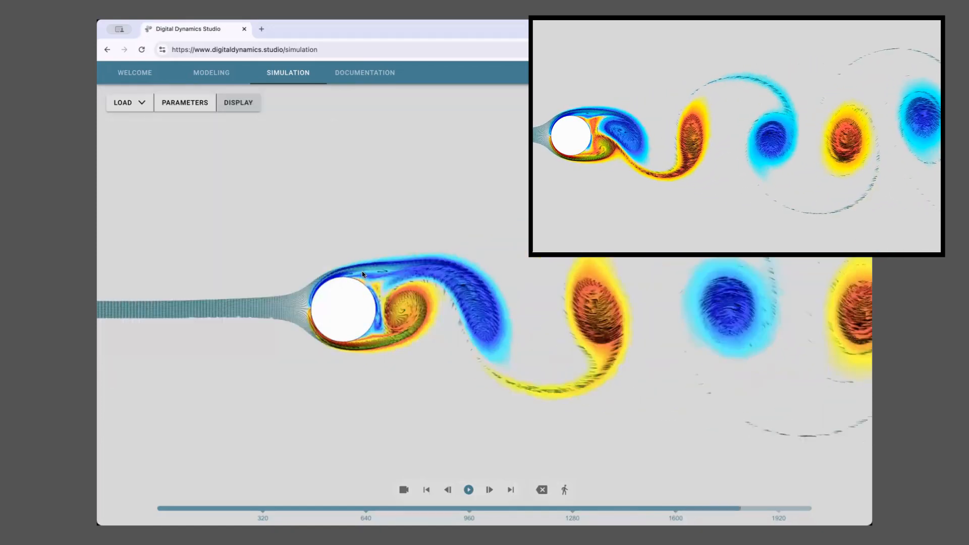
pyautogui.scroll(5, 362, 272)
pyautogui.moveTo(400, 300); pyautogui.dragTo(393, 285)
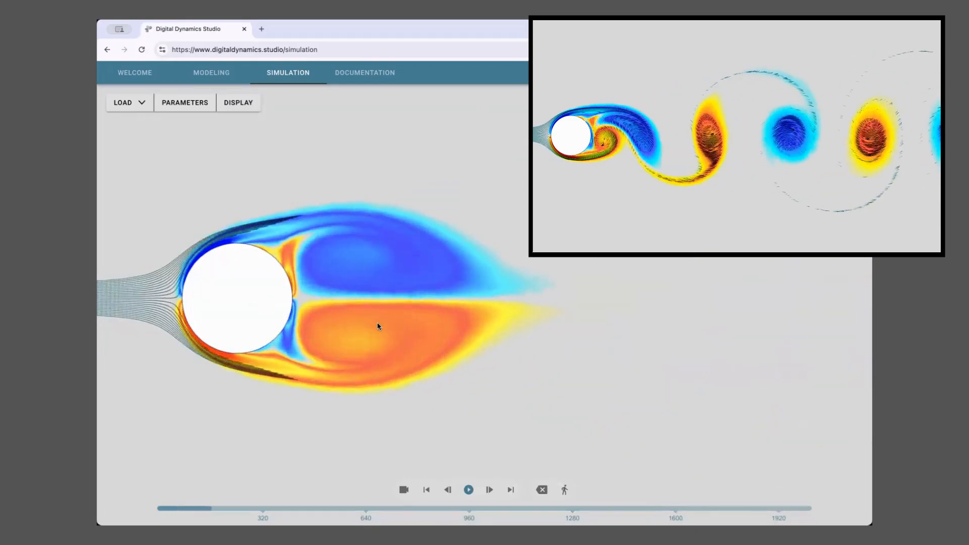
pyautogui.click(242, 103)
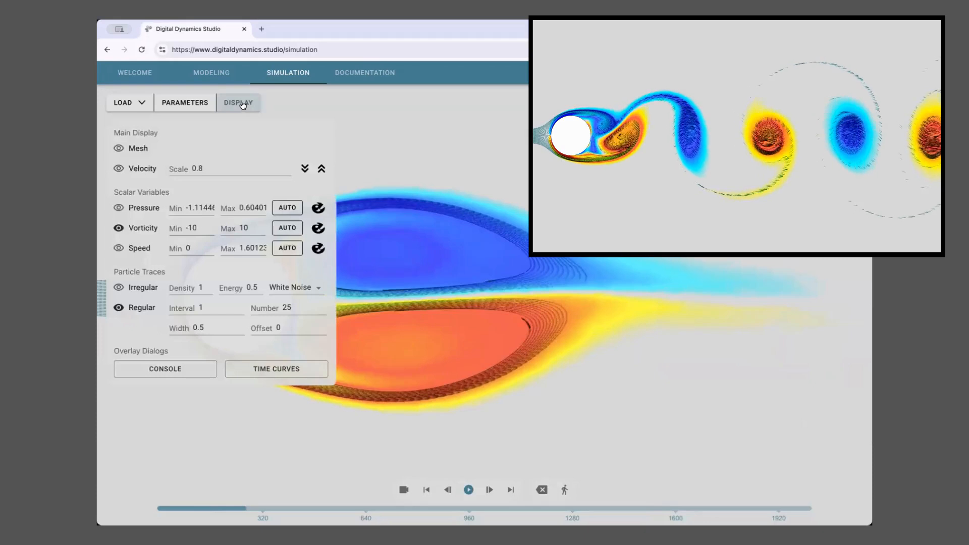
pyautogui.click(243, 105)
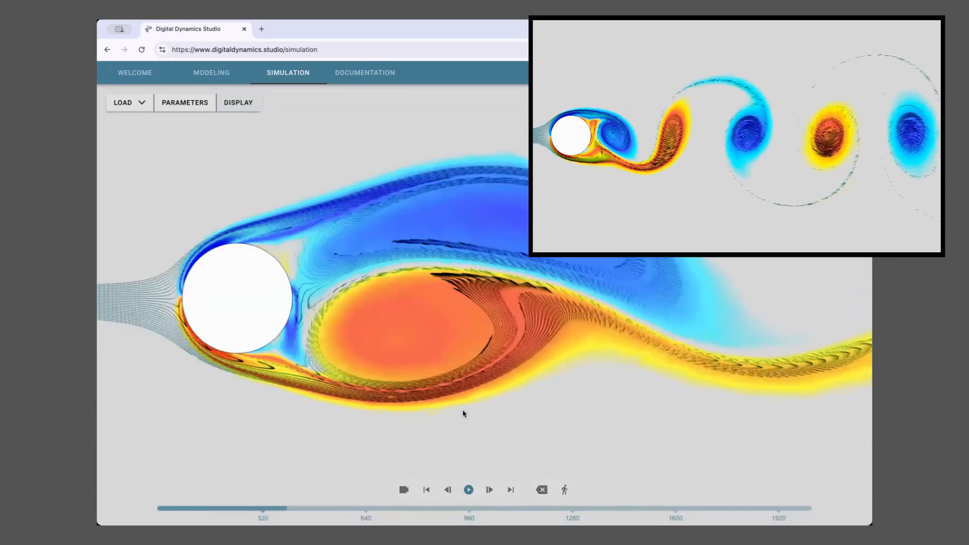
pyautogui.scroll(-3, 439, 386)
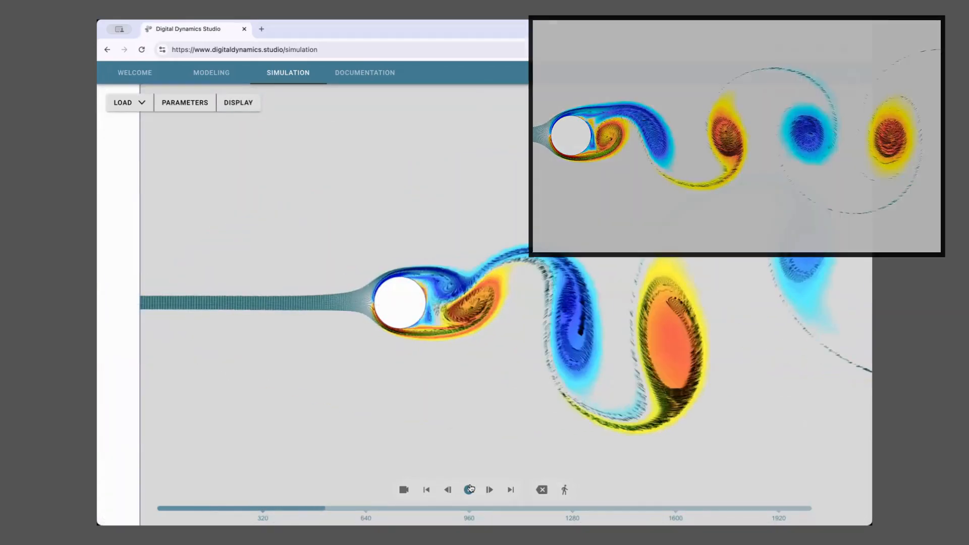
# - Pause the playback, set the interval of the regular particle traces to 10, and play the simulation without the display options
pyautogui.click(469, 489)
pyautogui.click(238, 102)
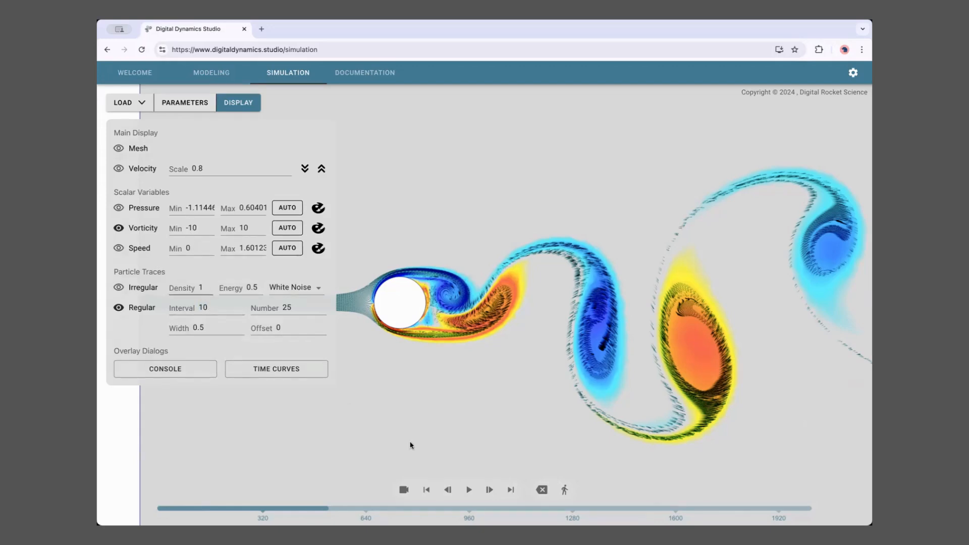
pyautogui.click(470, 490)
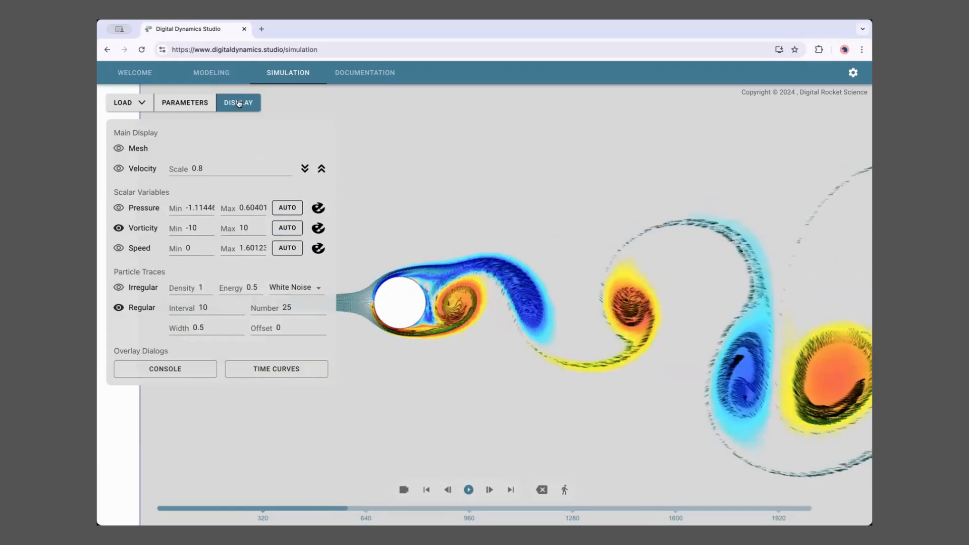
pyautogui.click(240, 103)
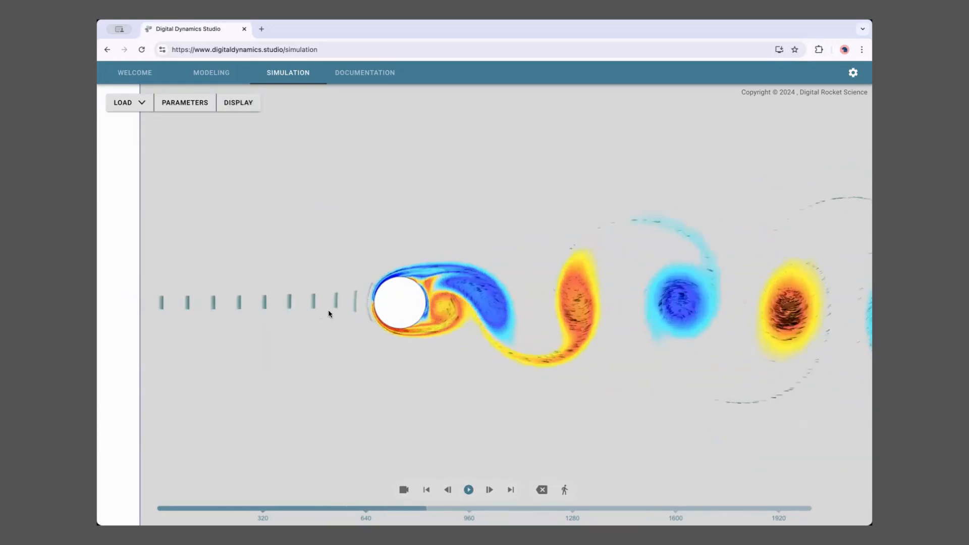
# - Hide the vorticity field, and set the regular particle traces to a width of 10 and a number of 51
pyautogui.click(252, 102)
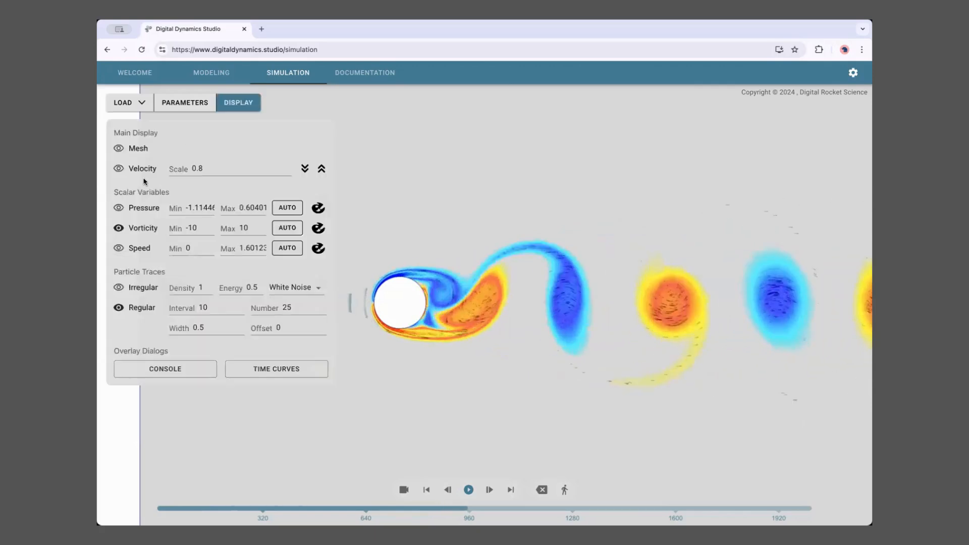
pyautogui.click(140, 226)
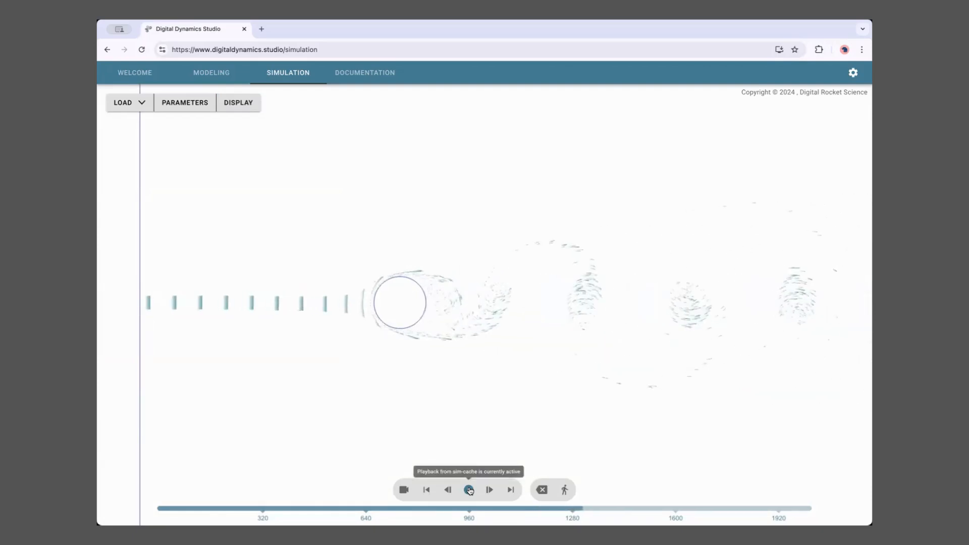
pyautogui.click(237, 103)
pyautogui.doubleClick(199, 327)
pyautogui.write('10')
pyautogui.press('Return')
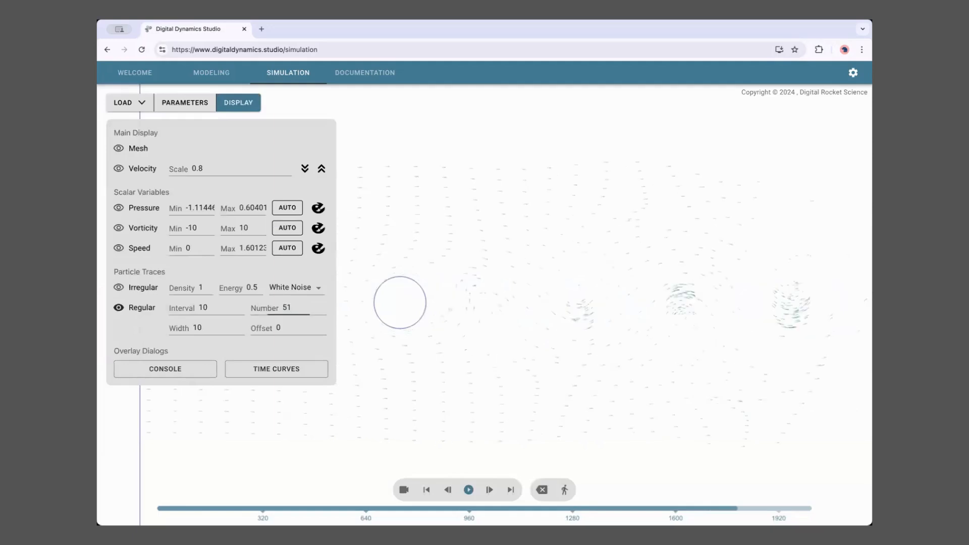
pyautogui.click(251, 103)
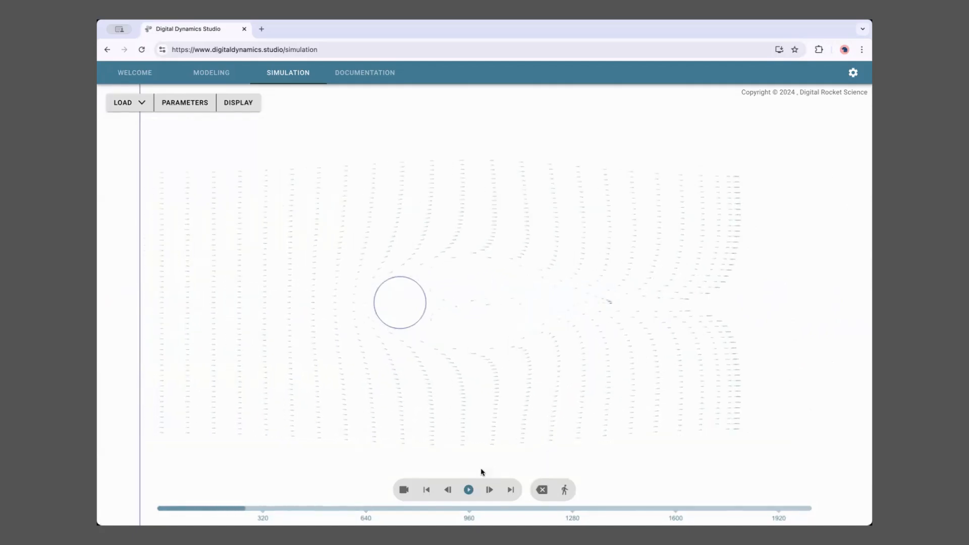
# - Pause the playback, preview the mesh, vorticity and velocity overlays on the regular particle traces, and hide them again
pyautogui.click(235, 104)
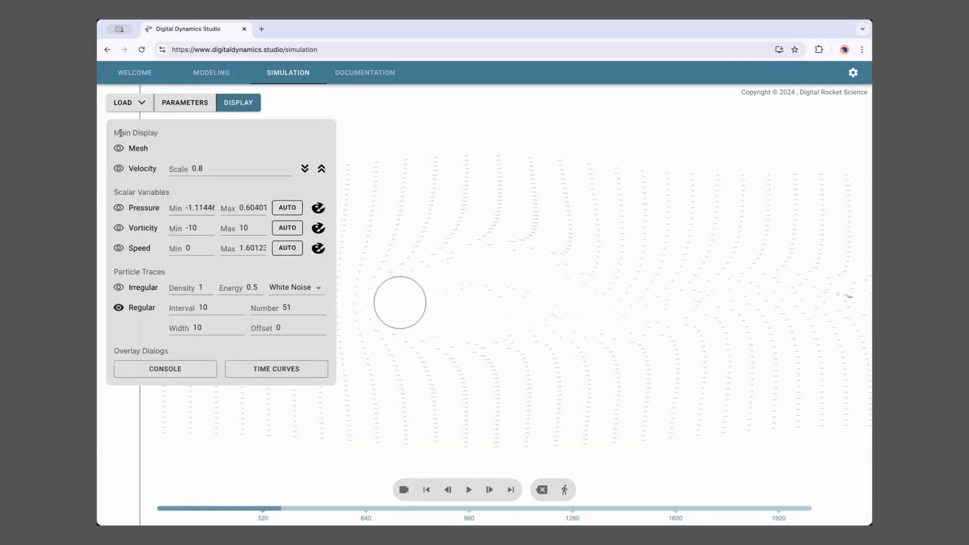
pyautogui.click(118, 149)
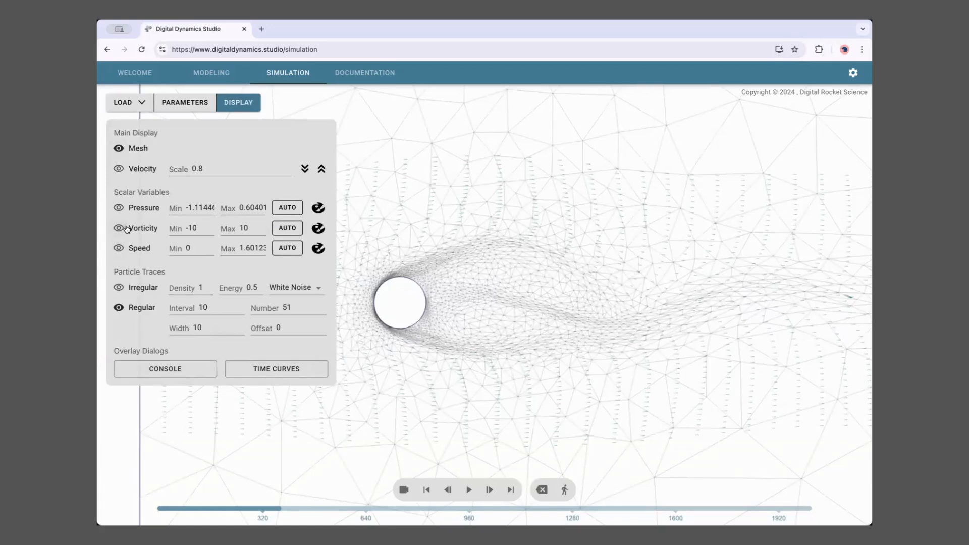
pyautogui.click(120, 229)
pyautogui.click(118, 149)
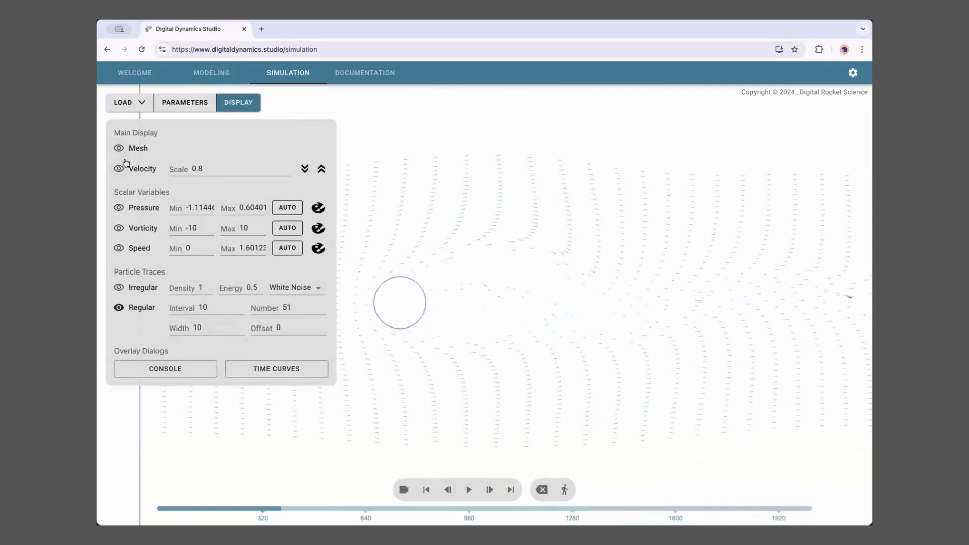
pyautogui.click(119, 169)
pyautogui.click(120, 169)
# - Display the time curves over the simulation, and open the movie recording dialog and dismiss it
pyautogui.click(279, 372)
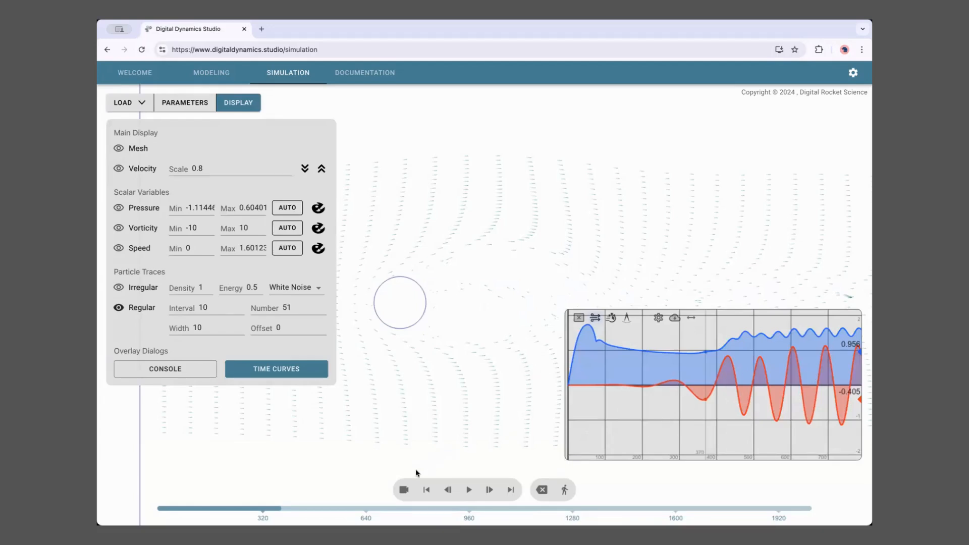
pyautogui.click(404, 491)
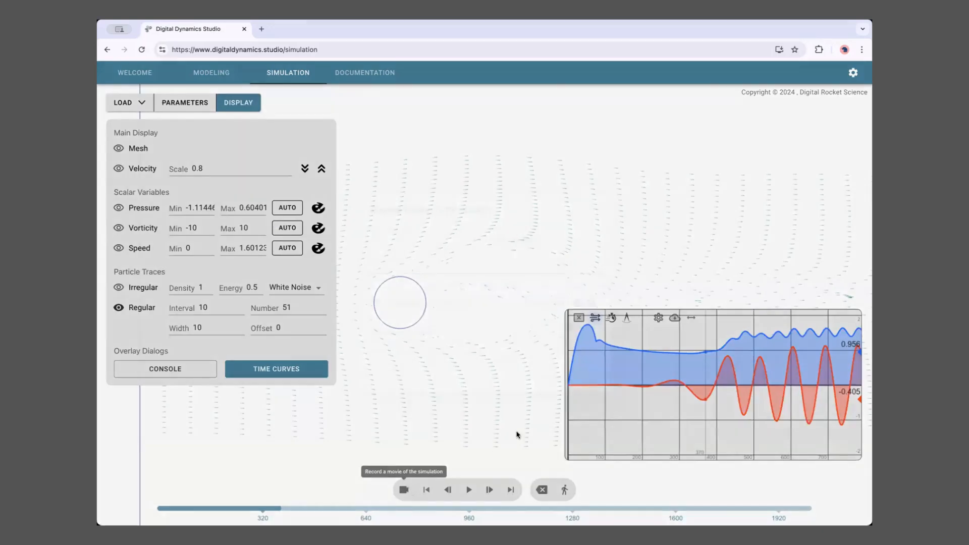
pyautogui.click(596, 380)
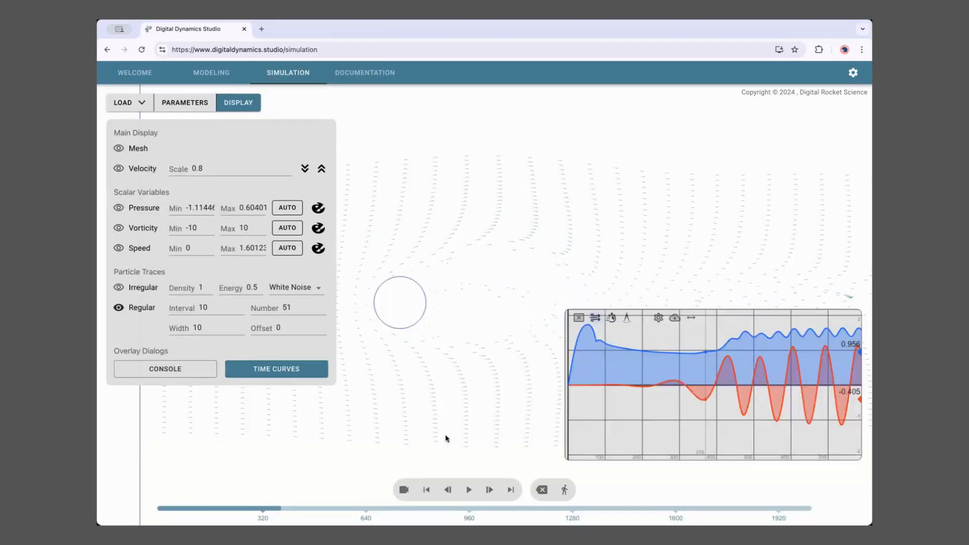